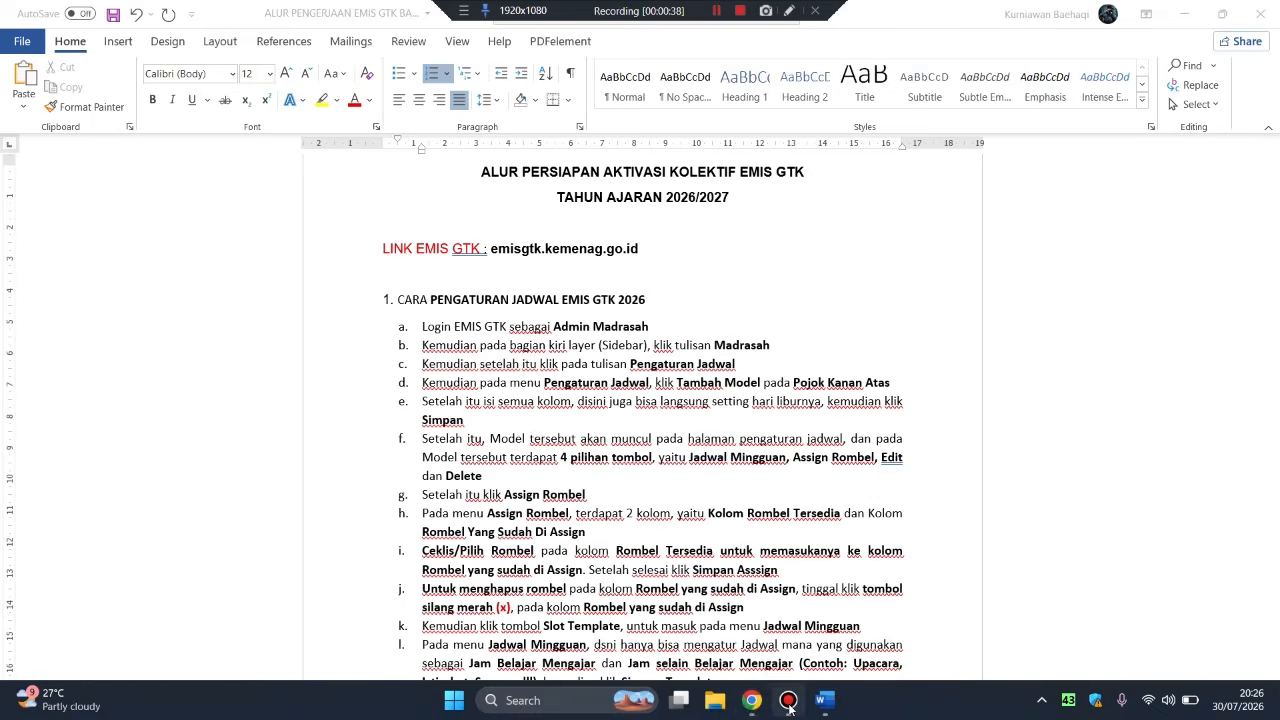
# Switch to Chrome and sign in to EMIS GTK with the madrasah admin's linked EMIS account.
pyautogui.click(751, 703)
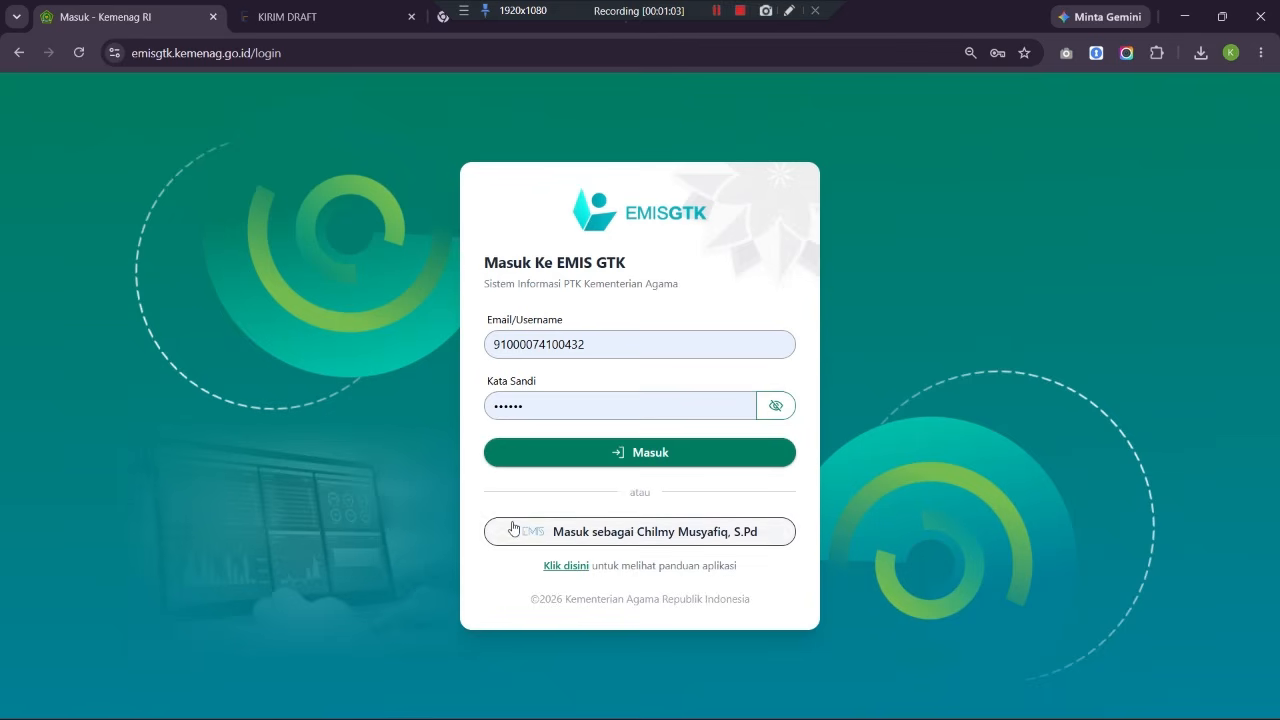
pyautogui.click(641, 533)
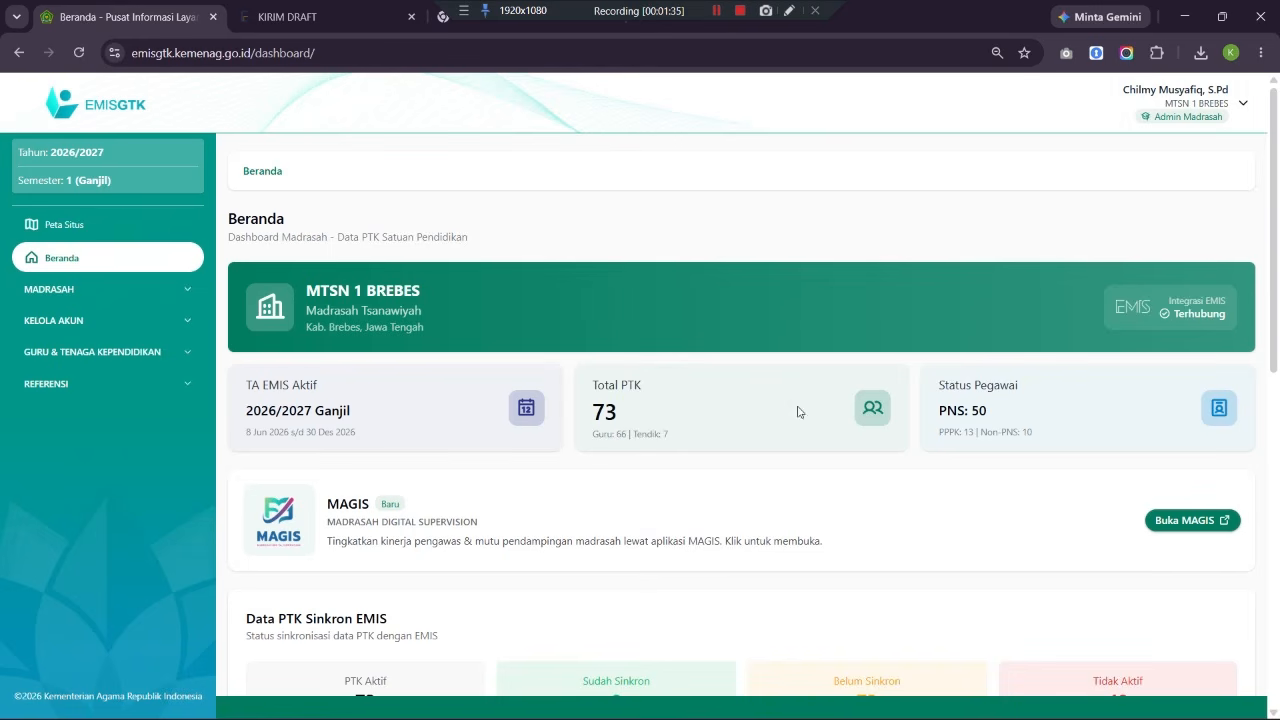
# Highlight instructions a and b in yellow in the Word guide, and expand the Madrasah section of EMIS GTK in Chrome.
pyautogui.click(815, 706)
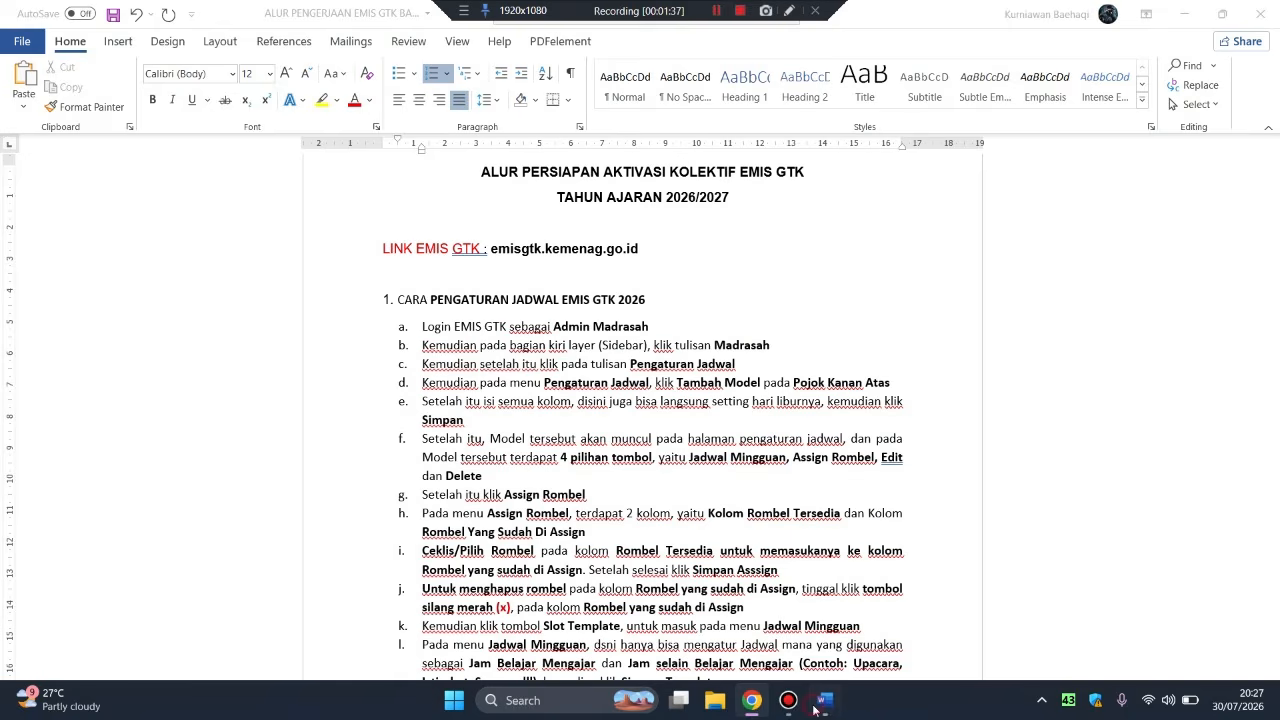
pyautogui.moveTo(421, 327); pyautogui.dragTo(757, 350)
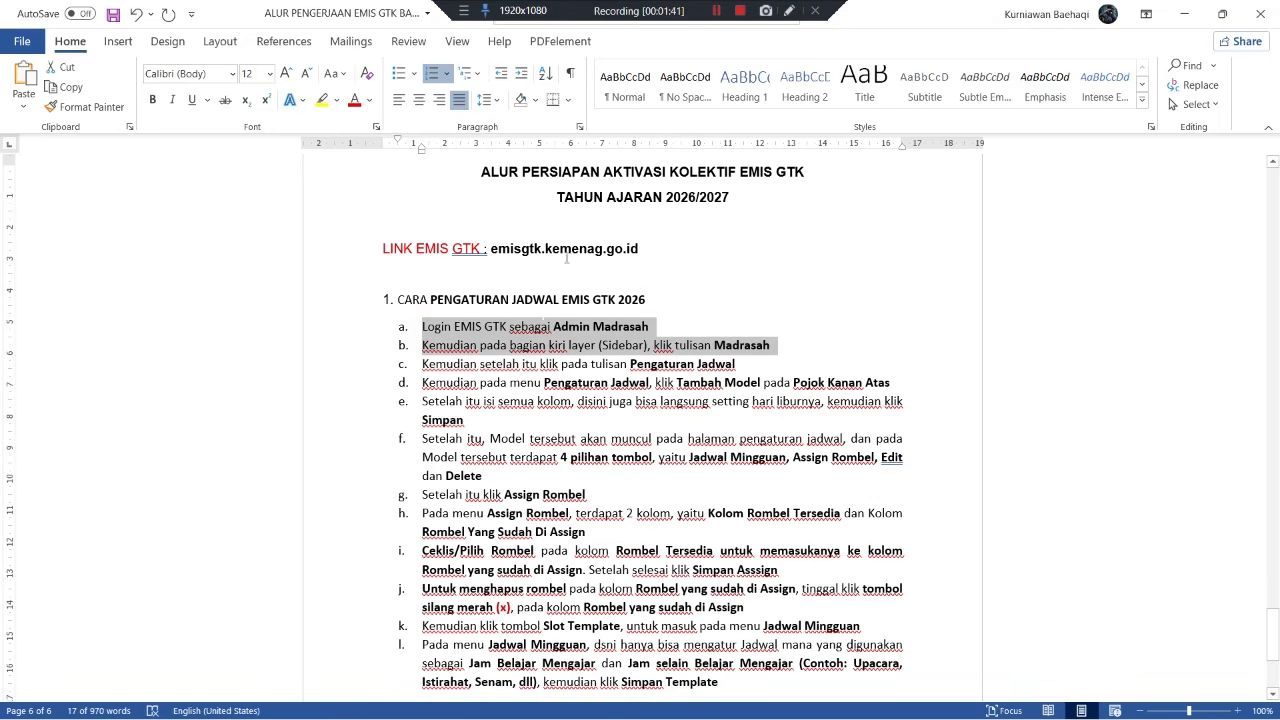
pyautogui.click(322, 99)
pyautogui.click(585, 344)
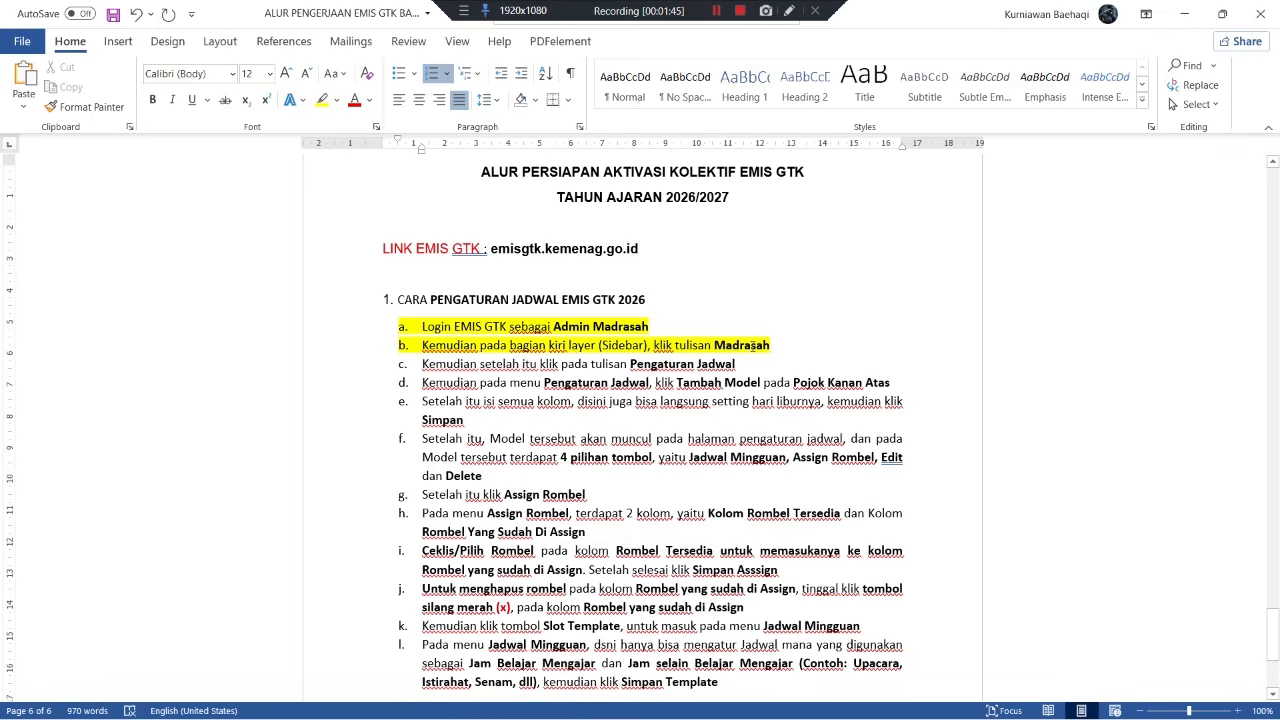
pyautogui.click(751, 700)
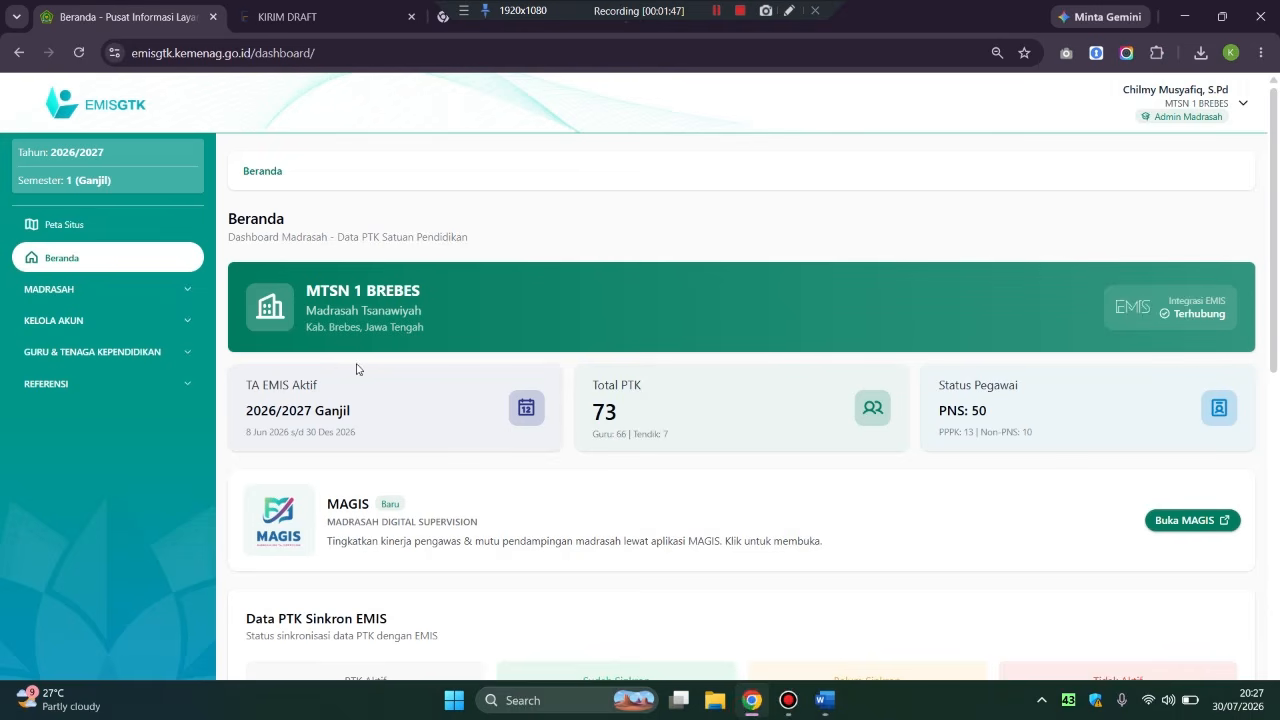
pyautogui.click(165, 296)
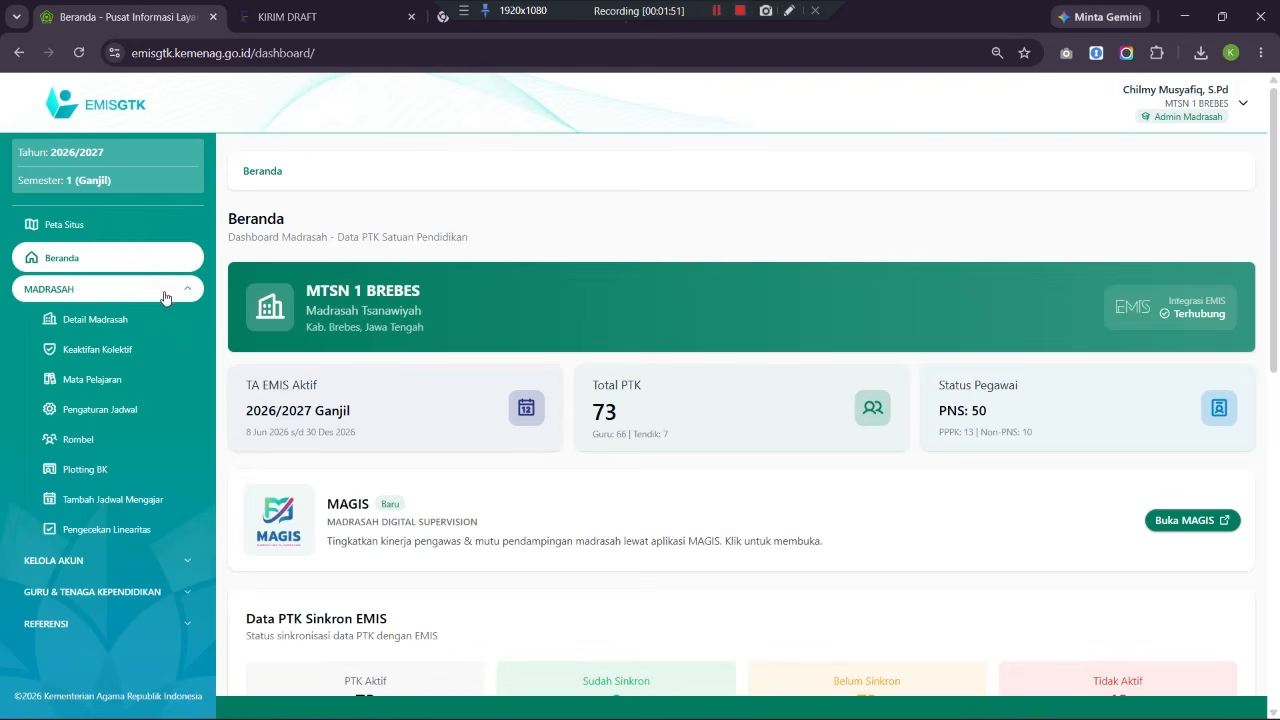
# Highlight instruction c in yellow in the Word guide, and open the Pengaturan Jadwal page of EMIS GTK in Chrome.
pyautogui.click(822, 700)
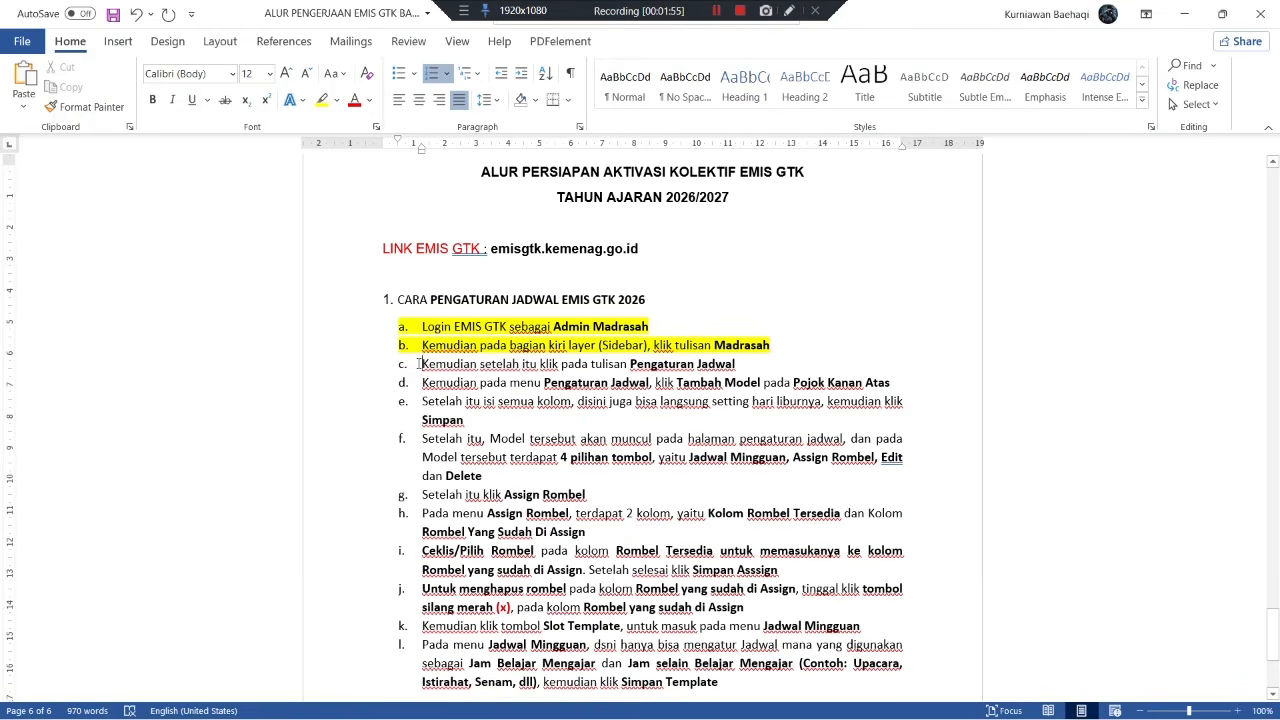
pyautogui.moveTo(418, 364); pyautogui.dragTo(738, 365)
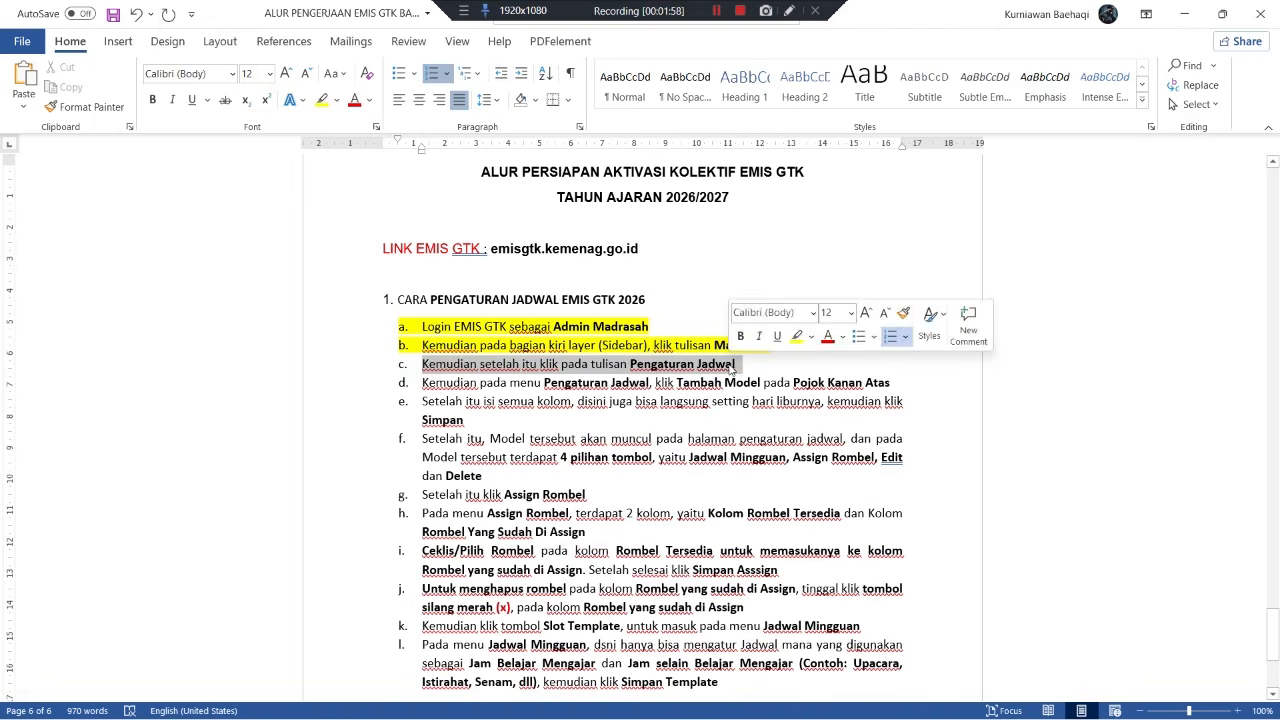
pyautogui.click(323, 100)
pyautogui.click(752, 700)
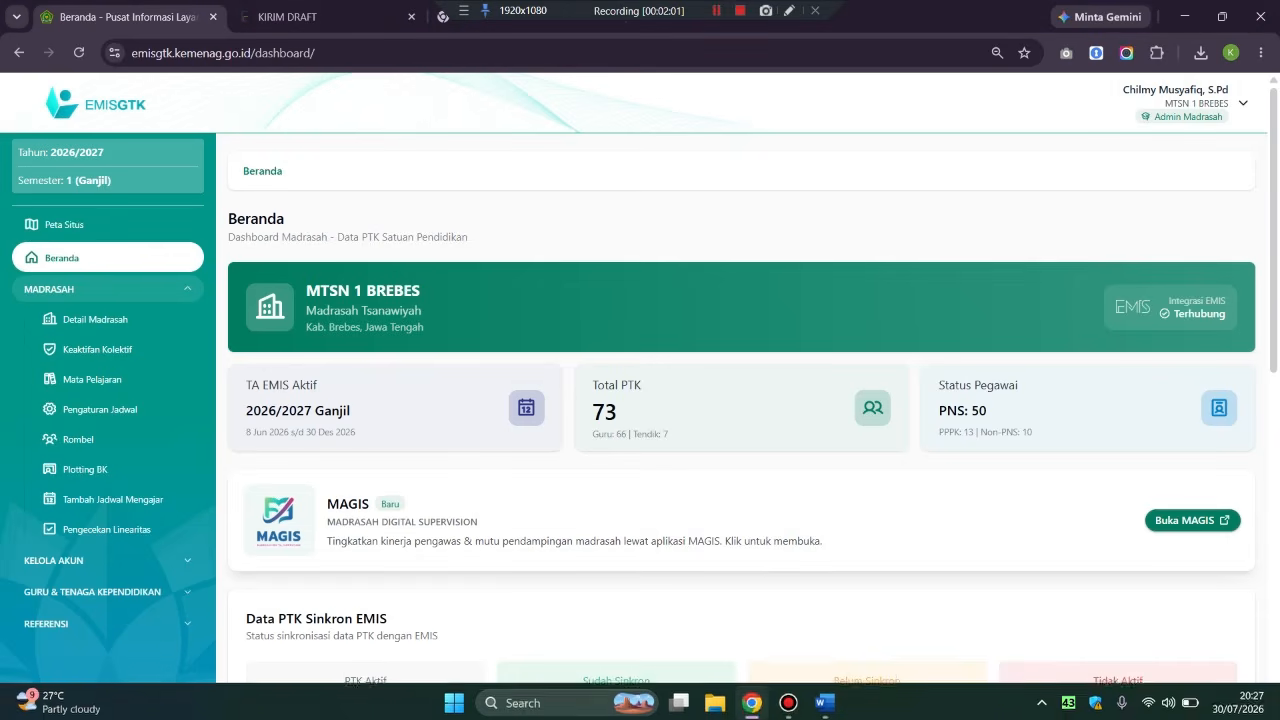
pyautogui.click(98, 410)
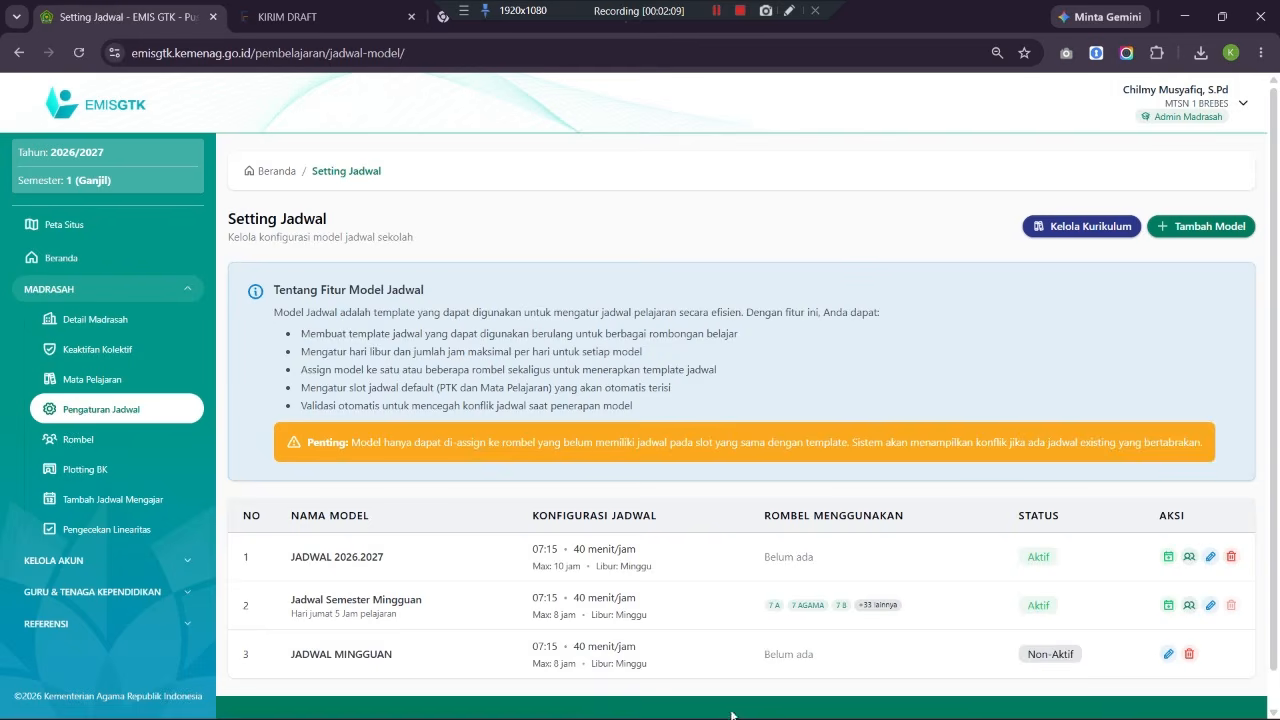
# Highlight instruction d in yellow in the Word guide, and start adding a new schedule model in EMIS GTK in Chrome.
pyautogui.moveTo(745, 712)
pyautogui.click(824, 700)
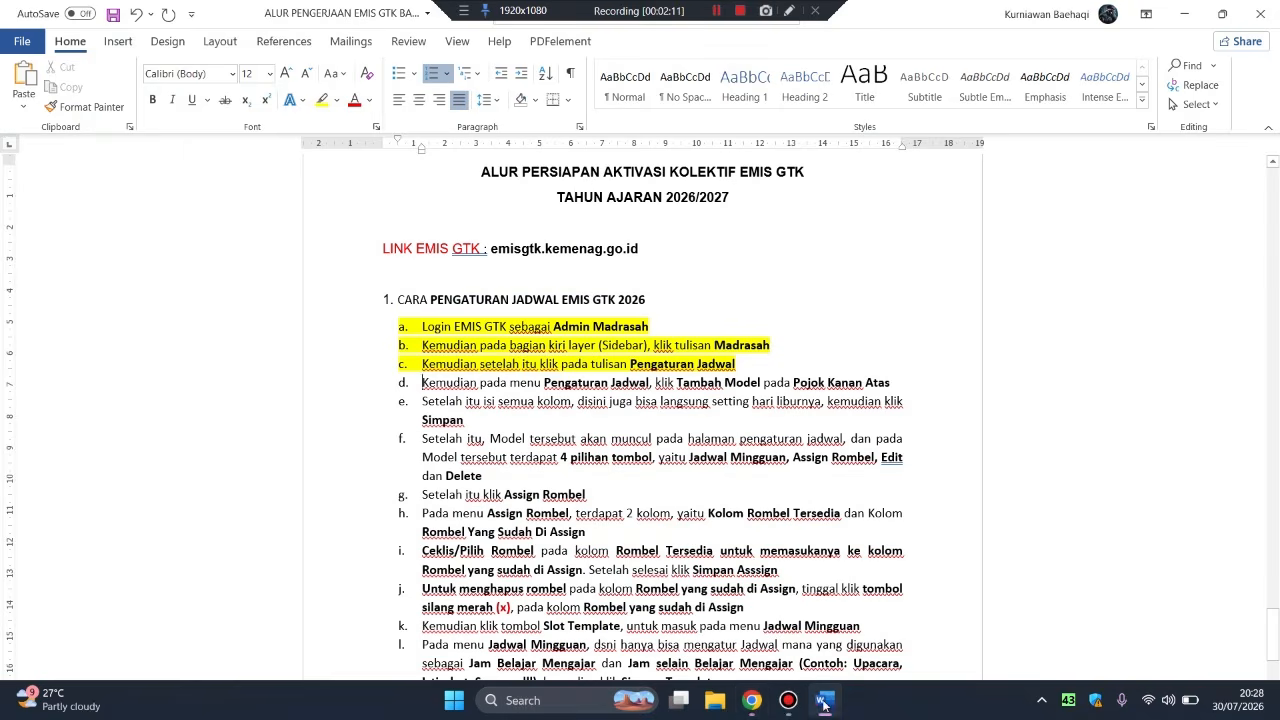
pyautogui.tripleClick(631, 387)
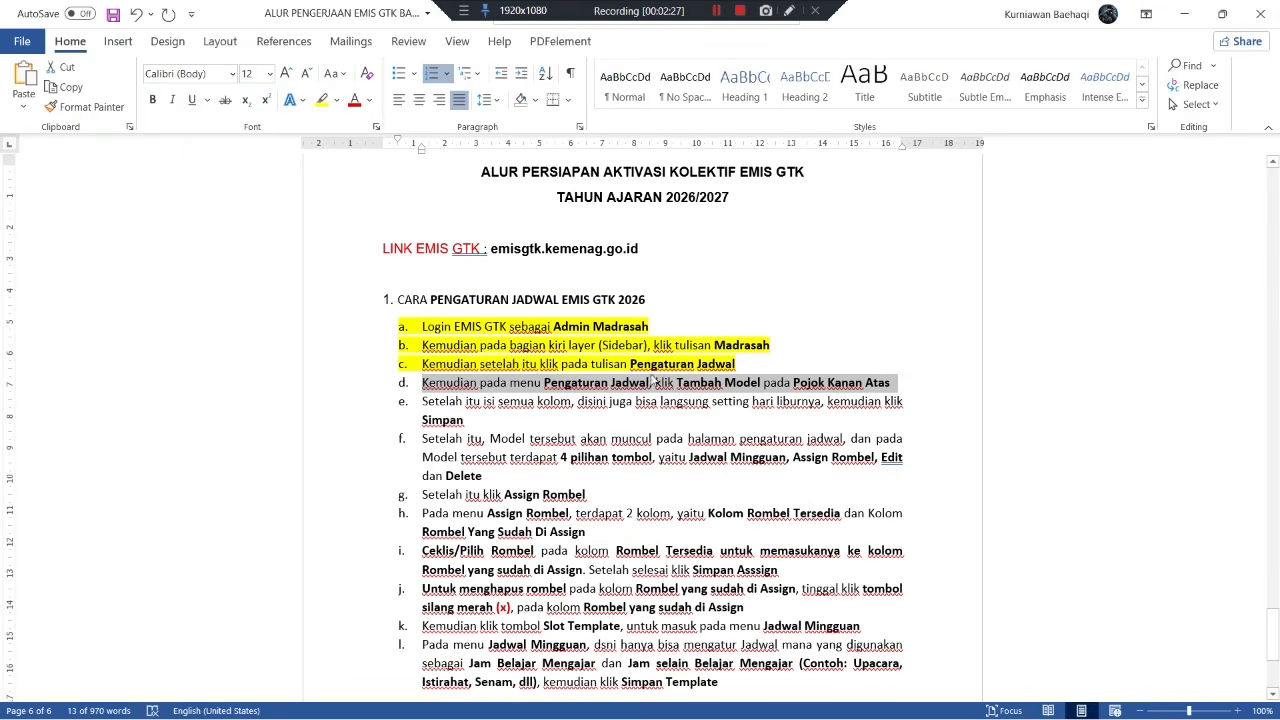
pyautogui.click(655, 385)
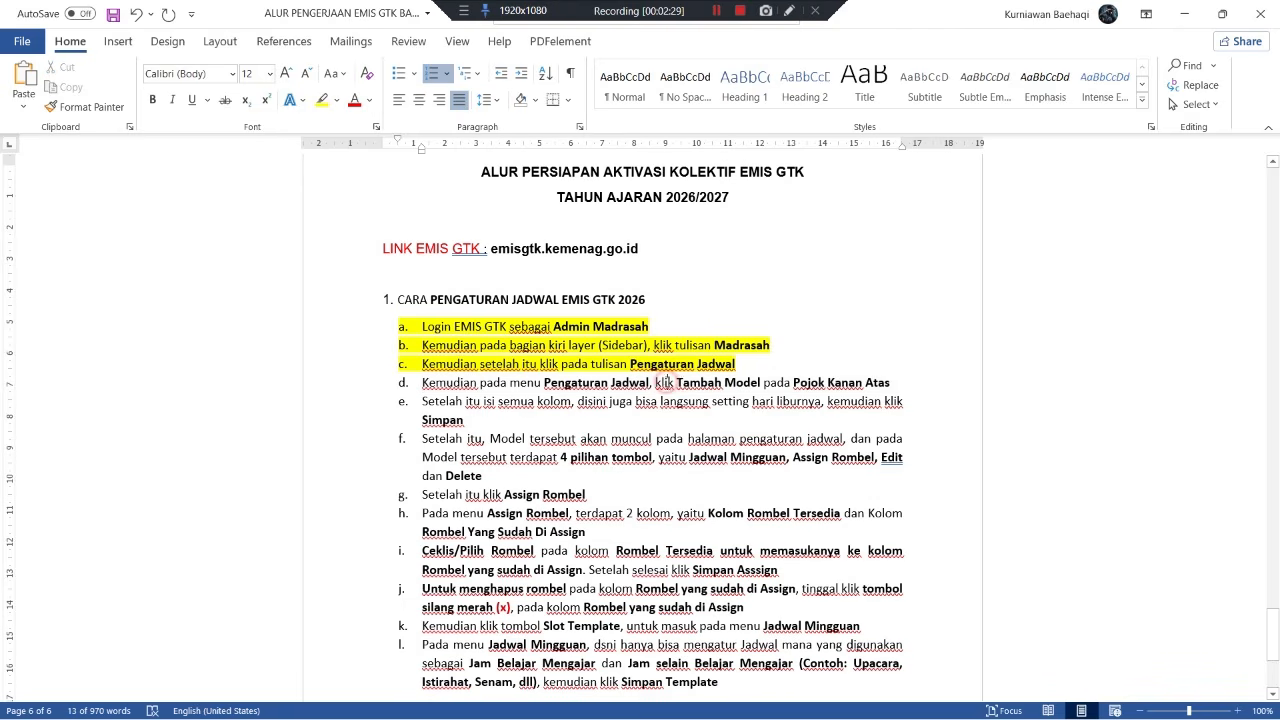
pyautogui.moveTo(678, 384); pyautogui.dragTo(890, 384)
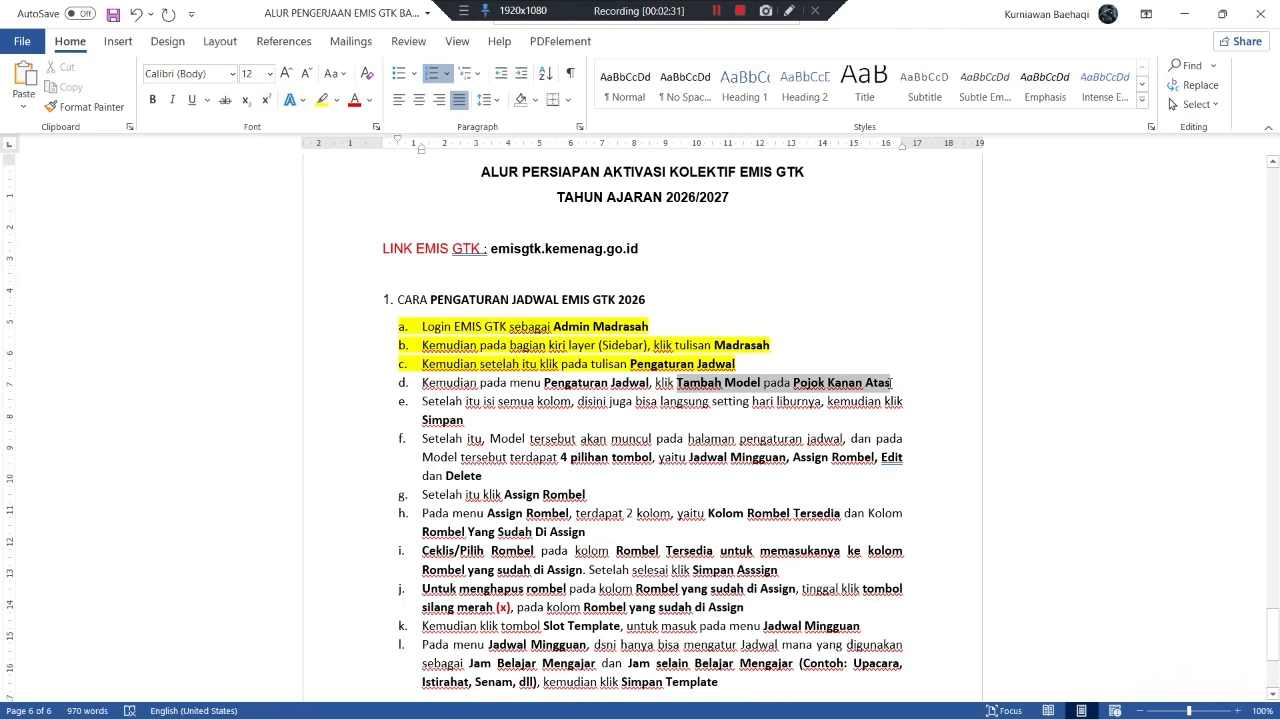
pyautogui.moveTo(418, 384); pyautogui.dragTo(896, 384)
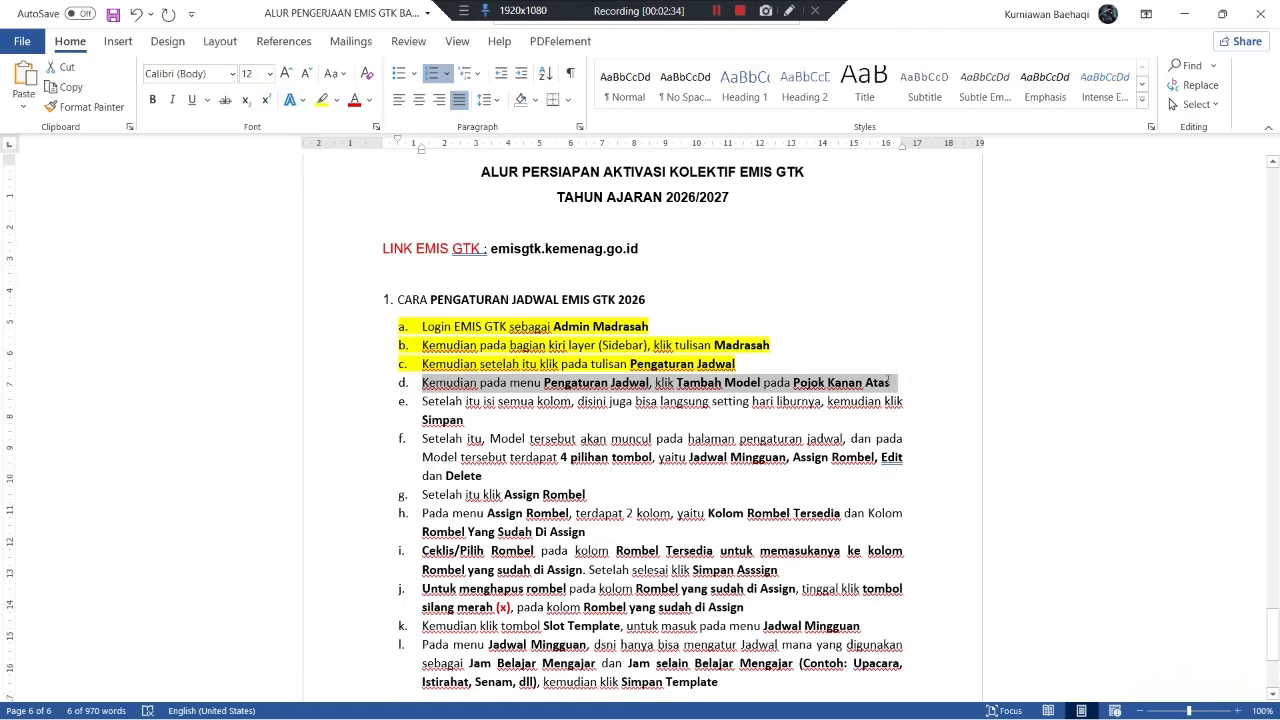
pyautogui.click(322, 99)
pyautogui.click(422, 401)
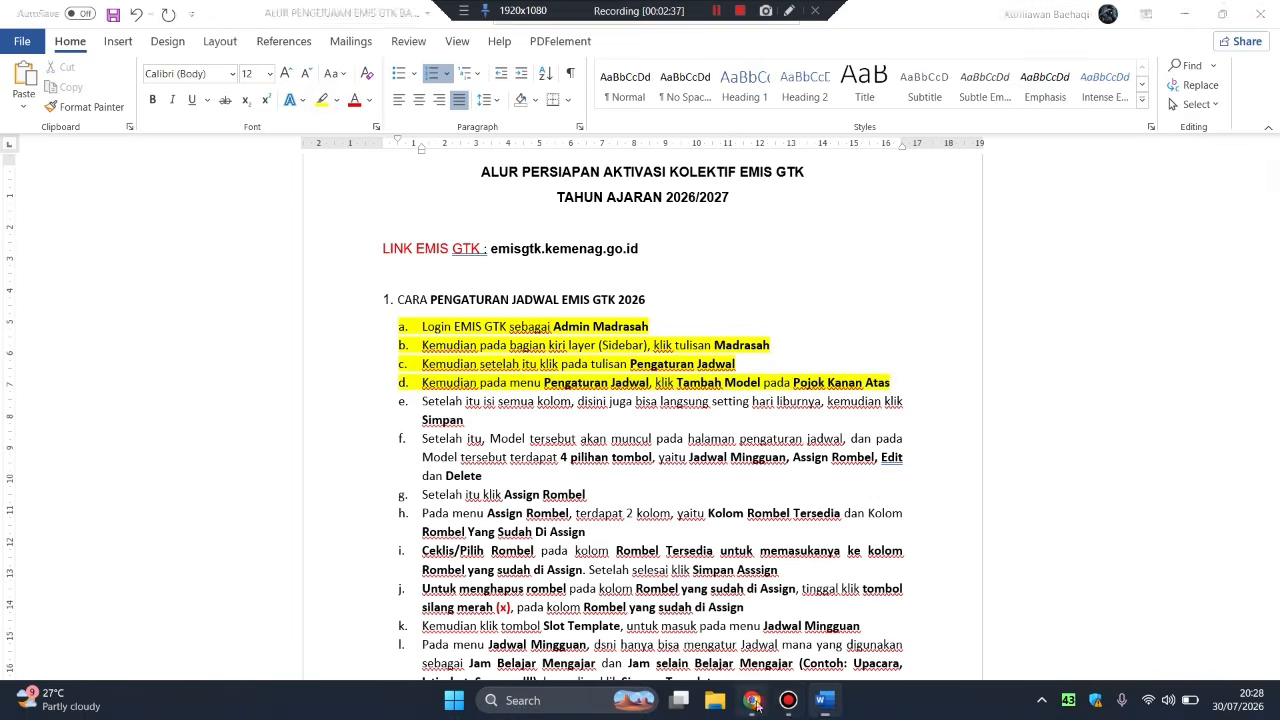
pyautogui.click(751, 700)
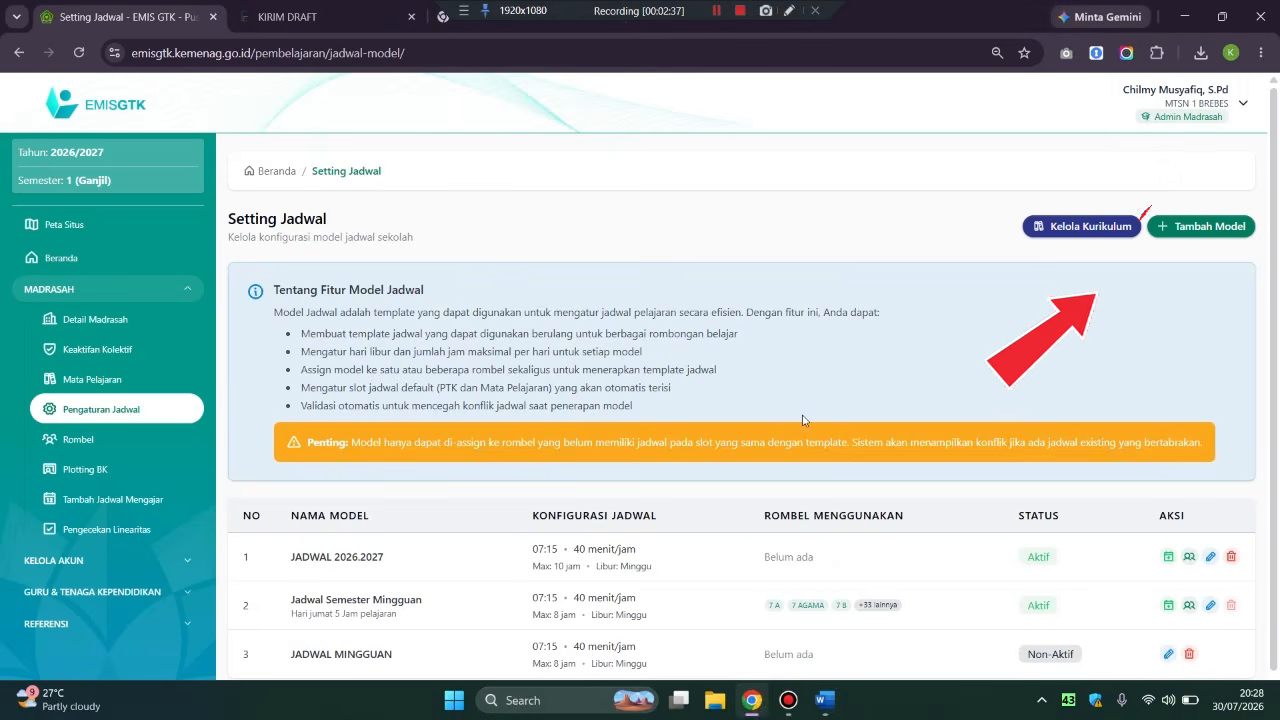
pyautogui.click(1204, 228)
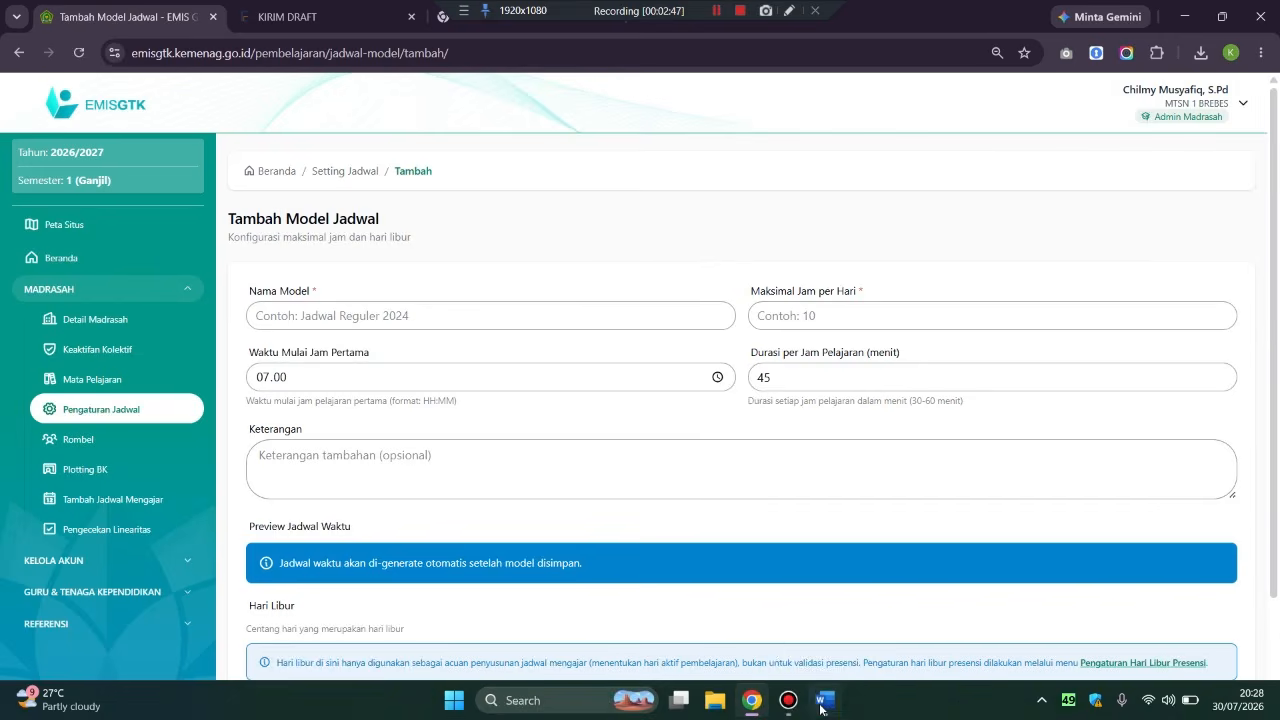
# Switch to Word and highlight instruction e, about filling in all fields and saving, in yellow.
pyautogui.click(823, 705)
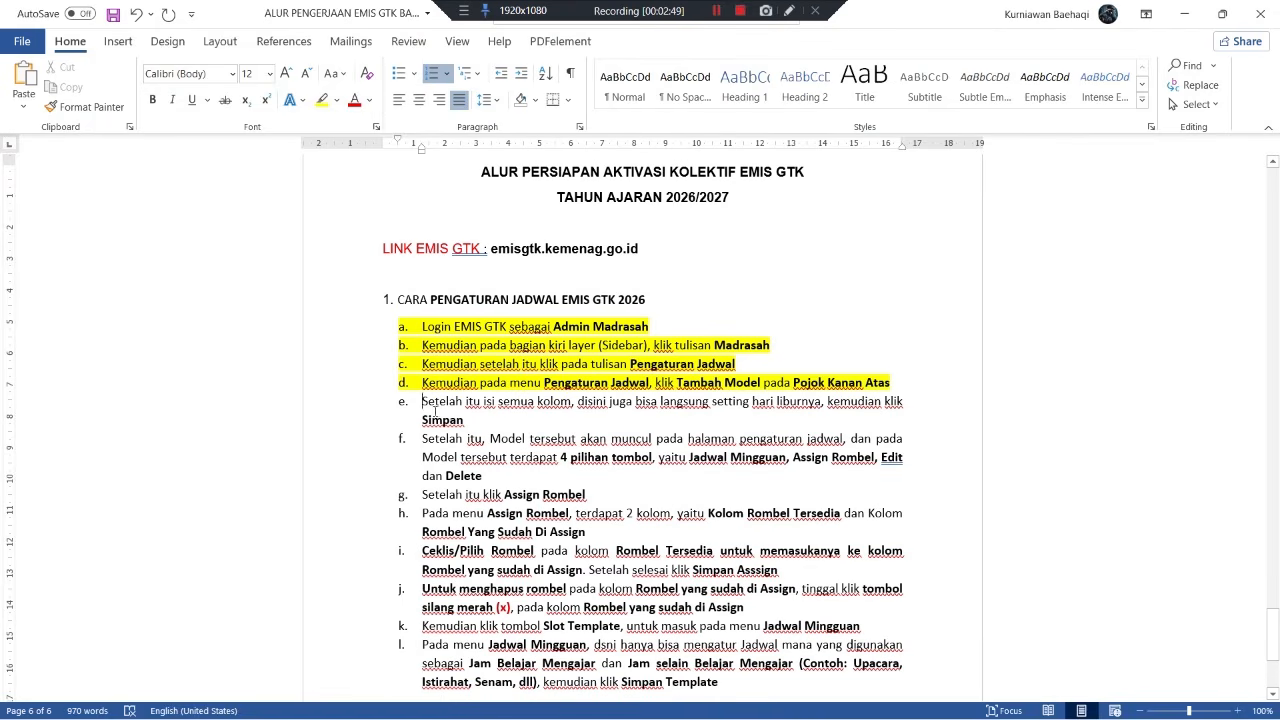
pyautogui.moveTo(412, 403); pyautogui.dragTo(470, 421)
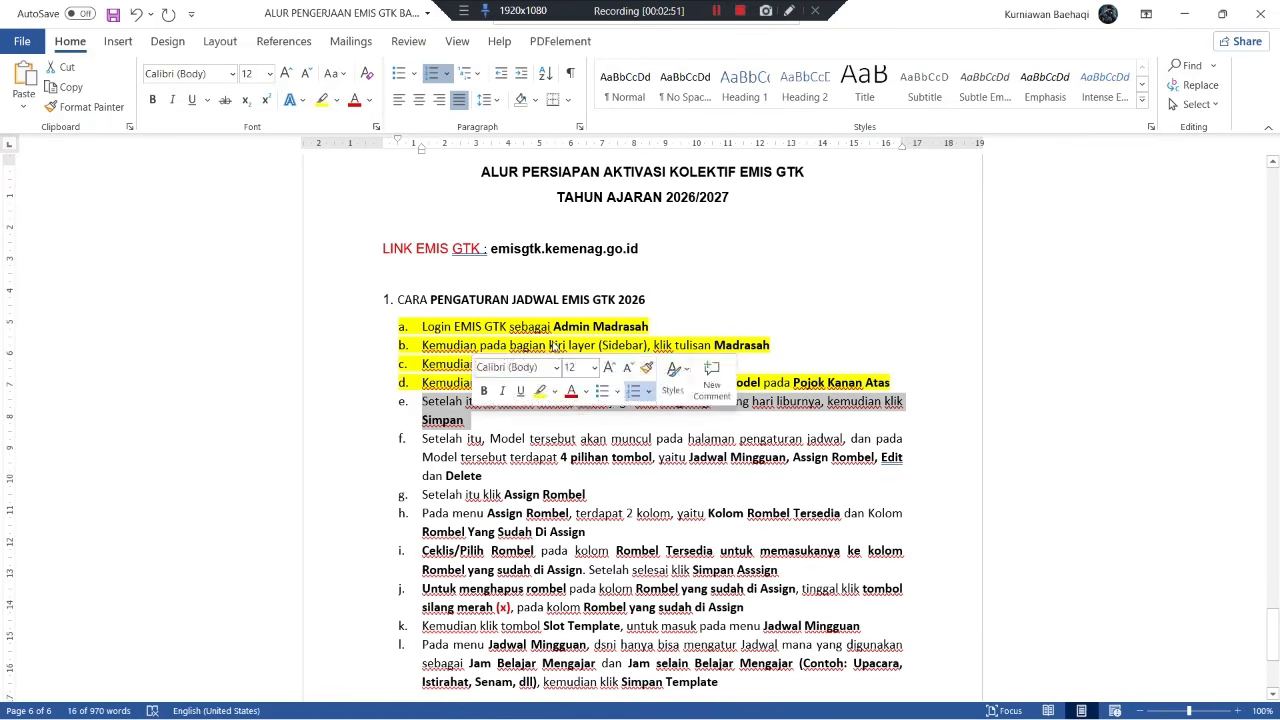
pyautogui.click(320, 101)
pyautogui.click(496, 319)
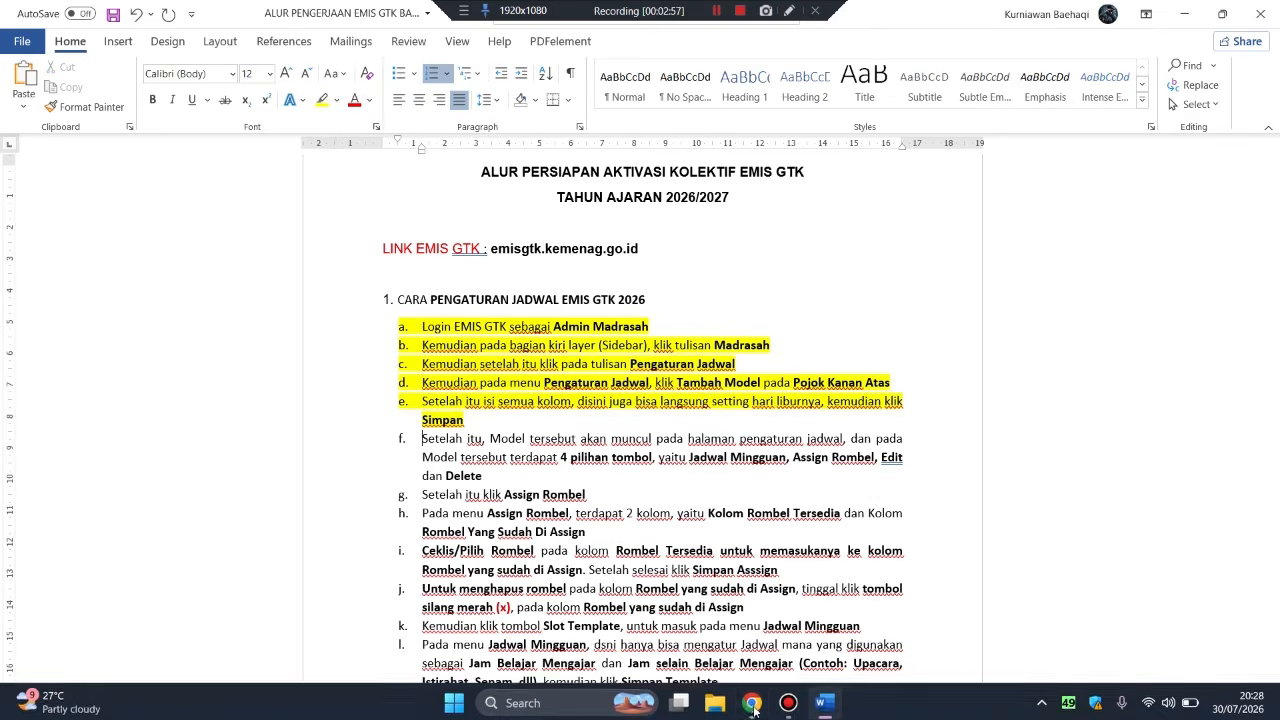
# Back in EMIS GTK in Chrome, name the new schedule model CONTOH and set its maximum to 10 lesson hours per day.
pyautogui.click(752, 698)
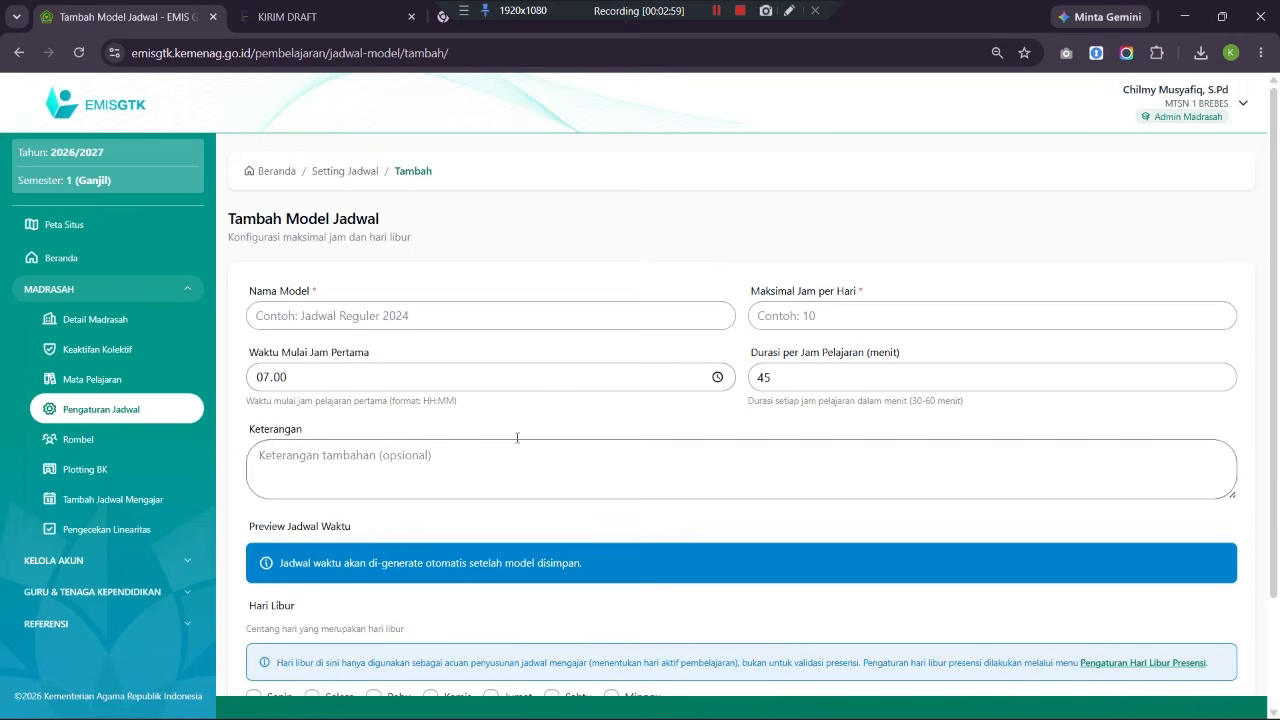
pyautogui.scroll(-2, 545, 470)
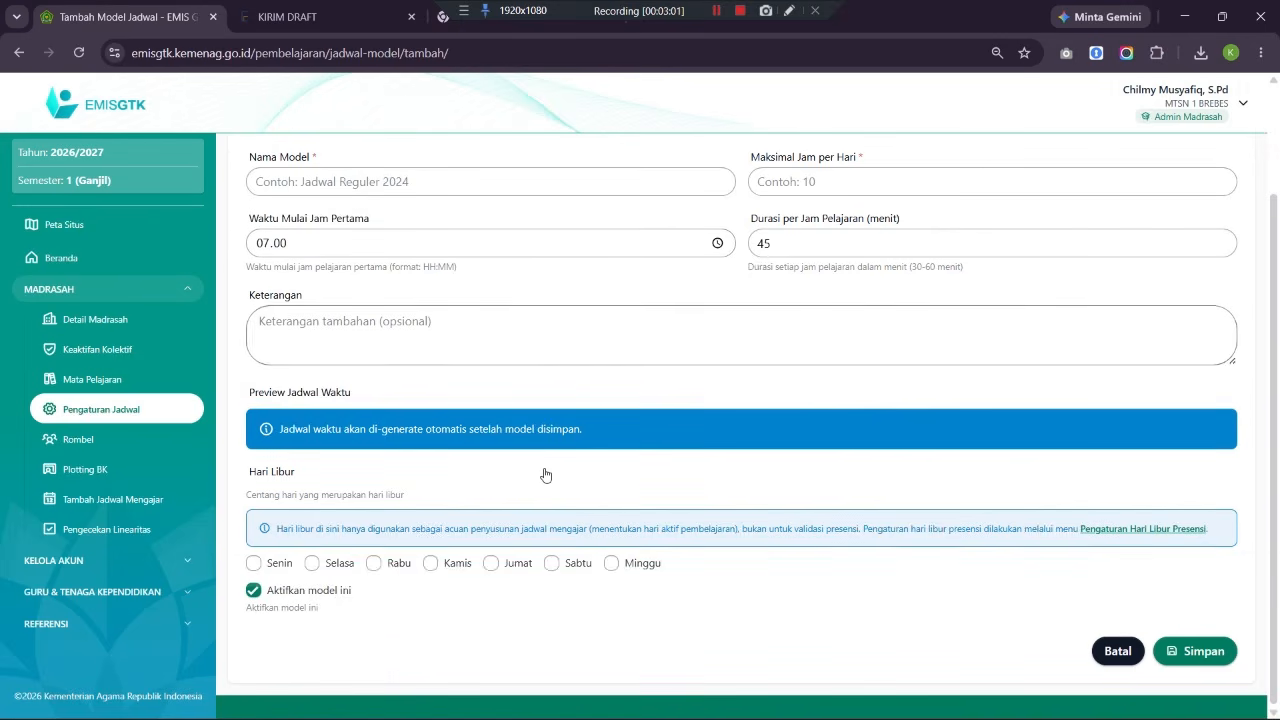
pyautogui.scroll(2, 543, 474)
pyautogui.click(492, 317)
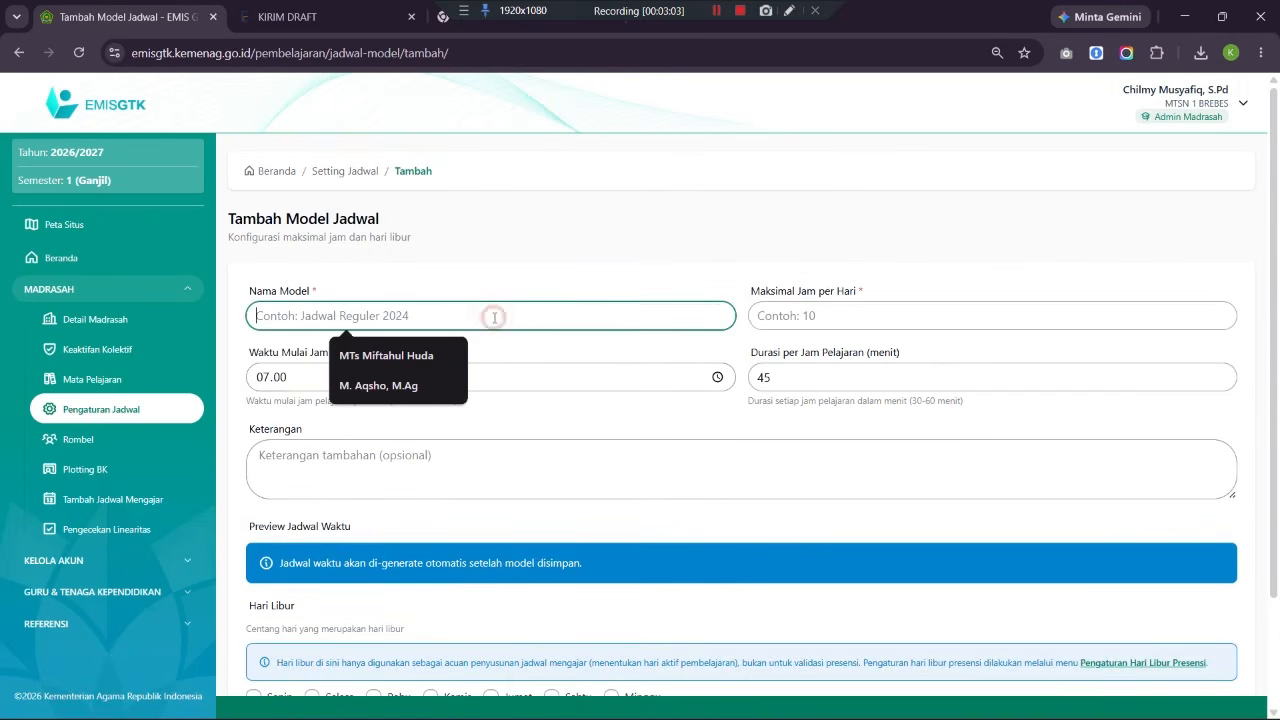
pyautogui.write('CON')
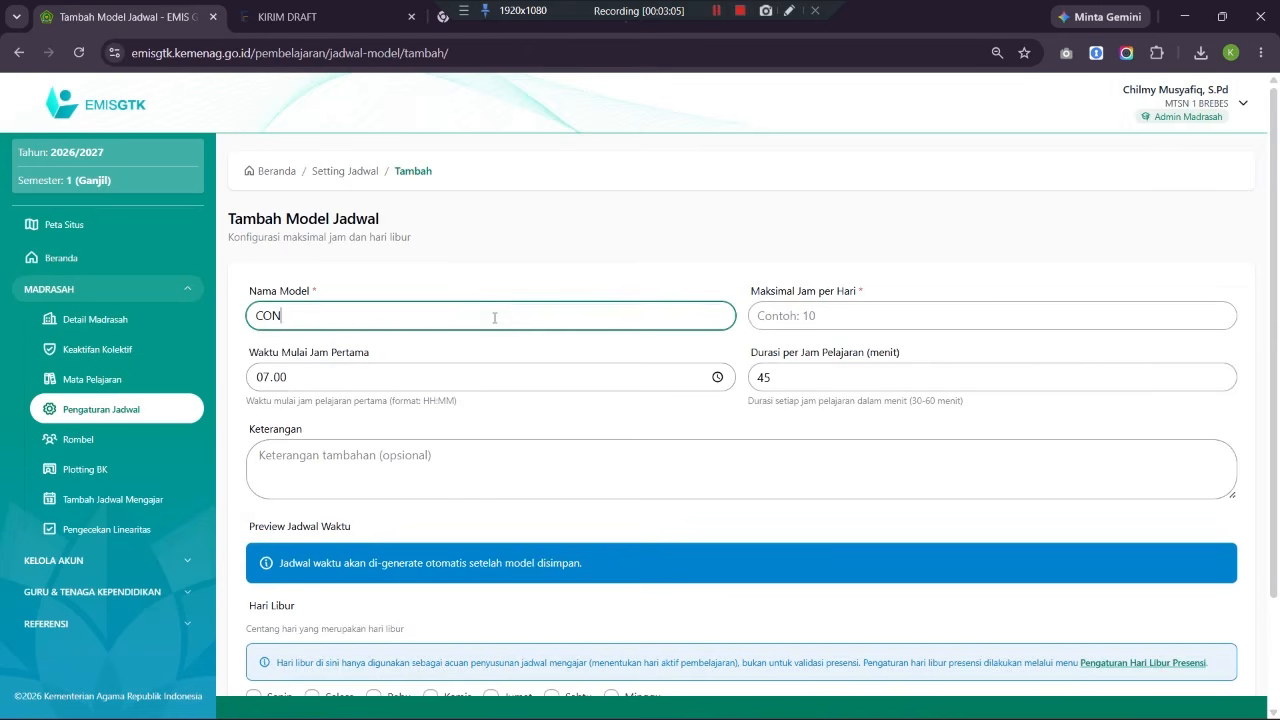
pyautogui.write('TOH')
pyautogui.click(790, 315)
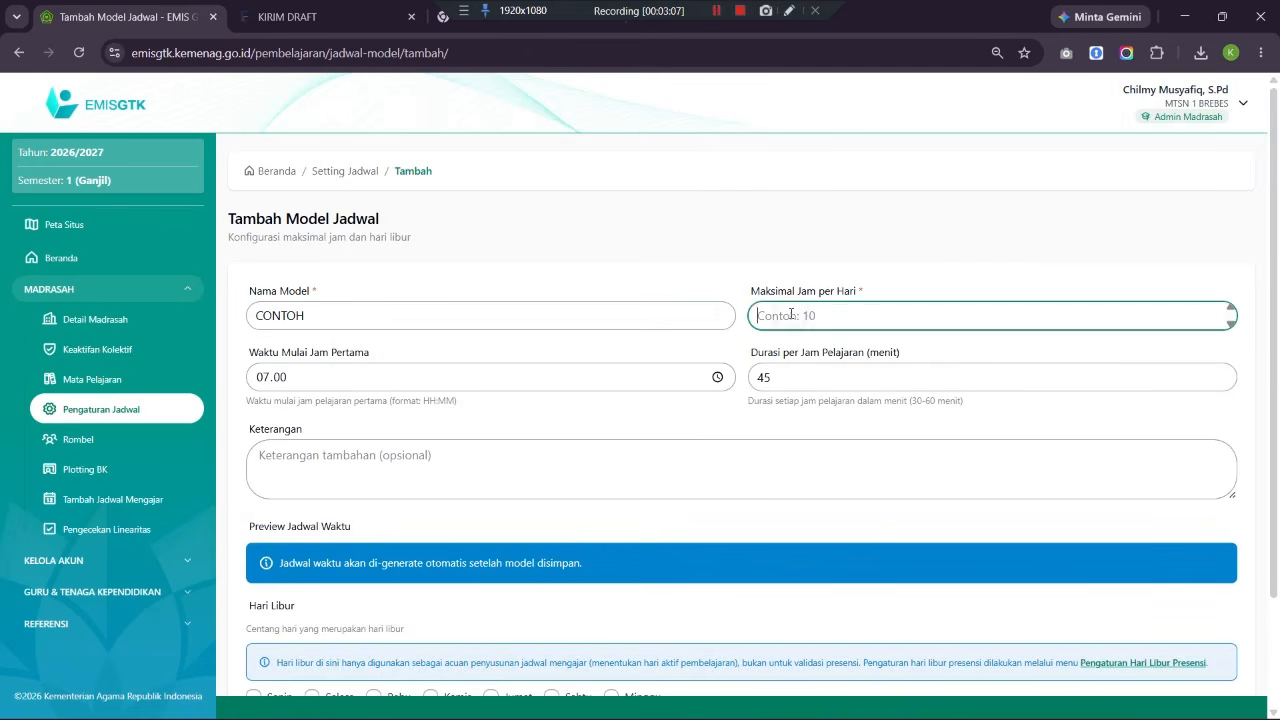
pyautogui.write('10')
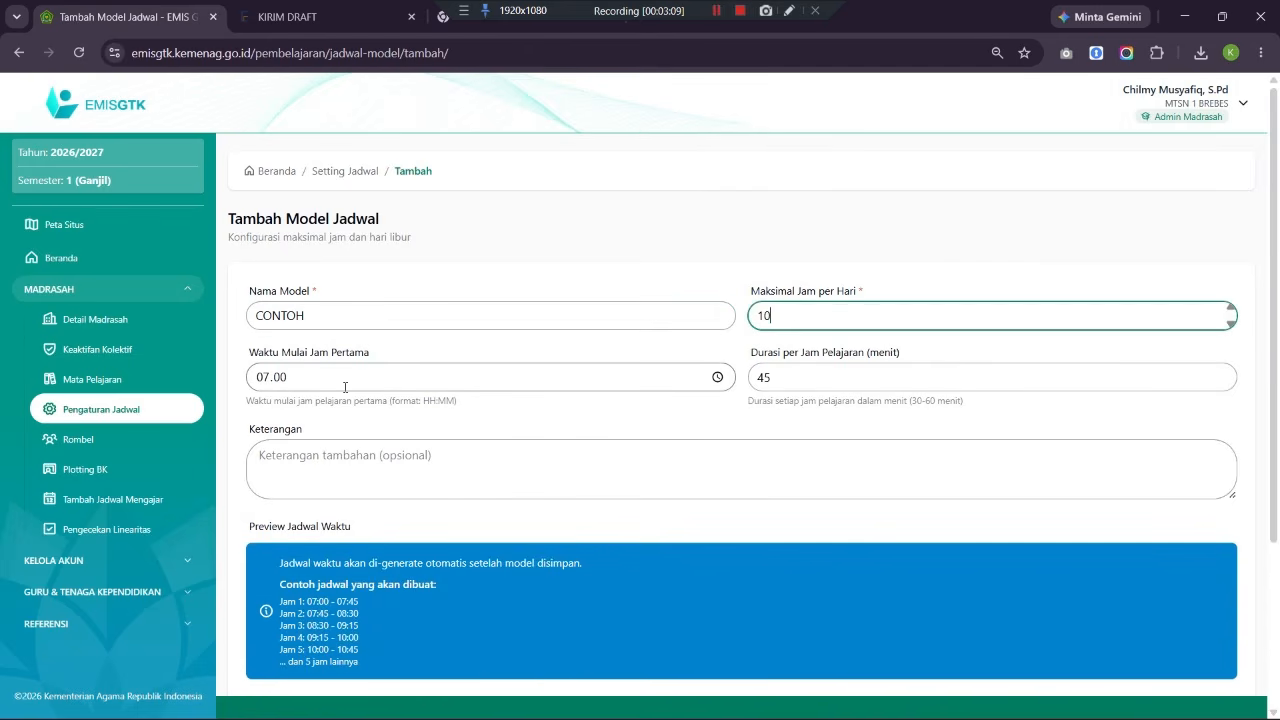
pyautogui.click(379, 372)
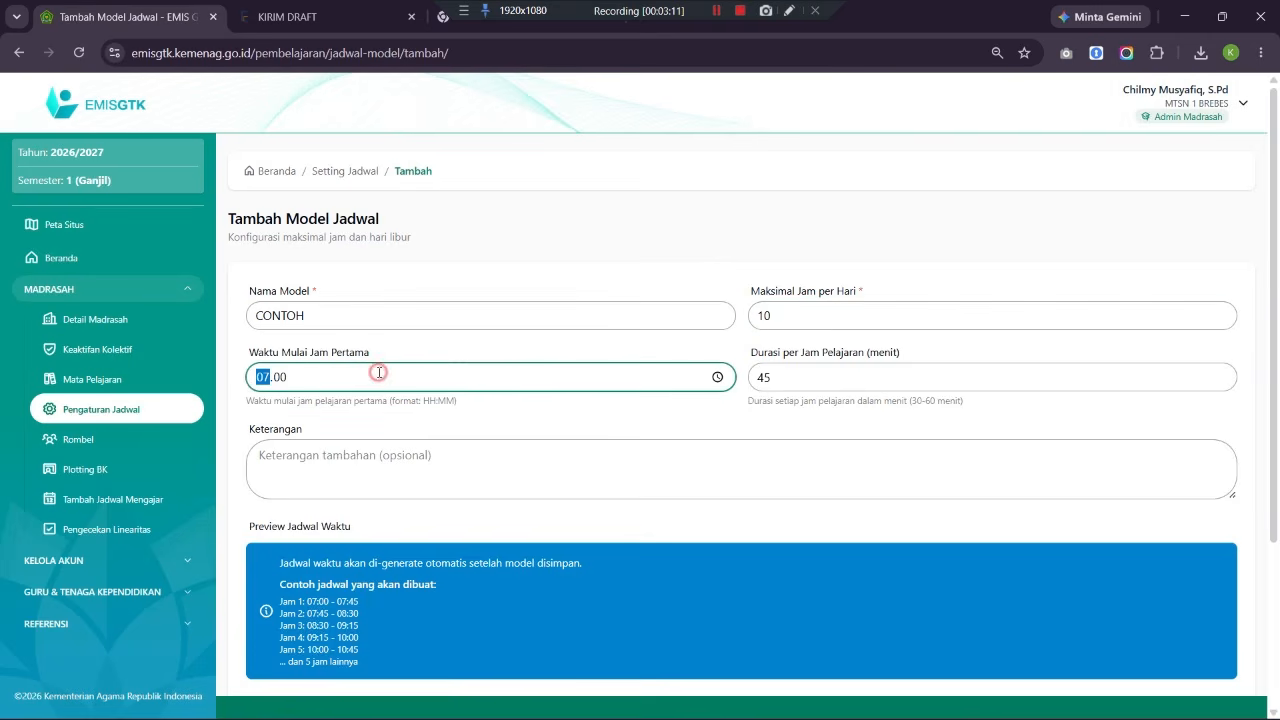
pyautogui.click(799, 380)
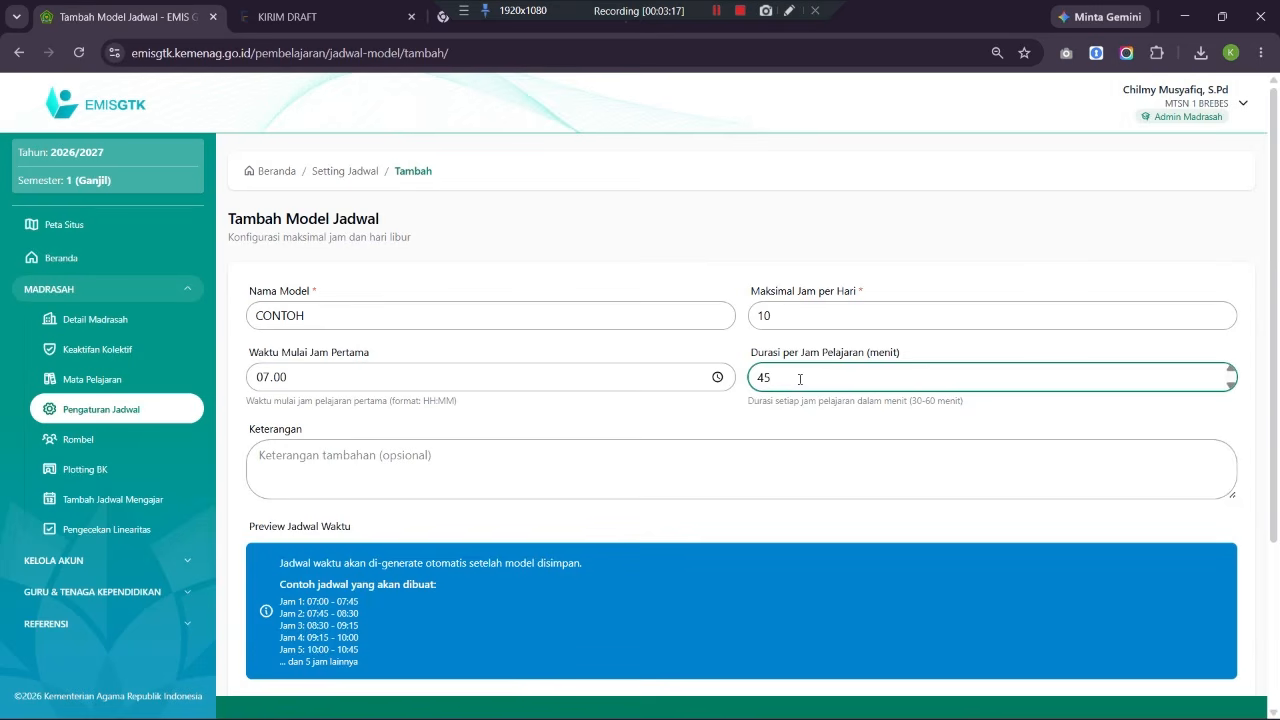
pyautogui.click(323, 467)
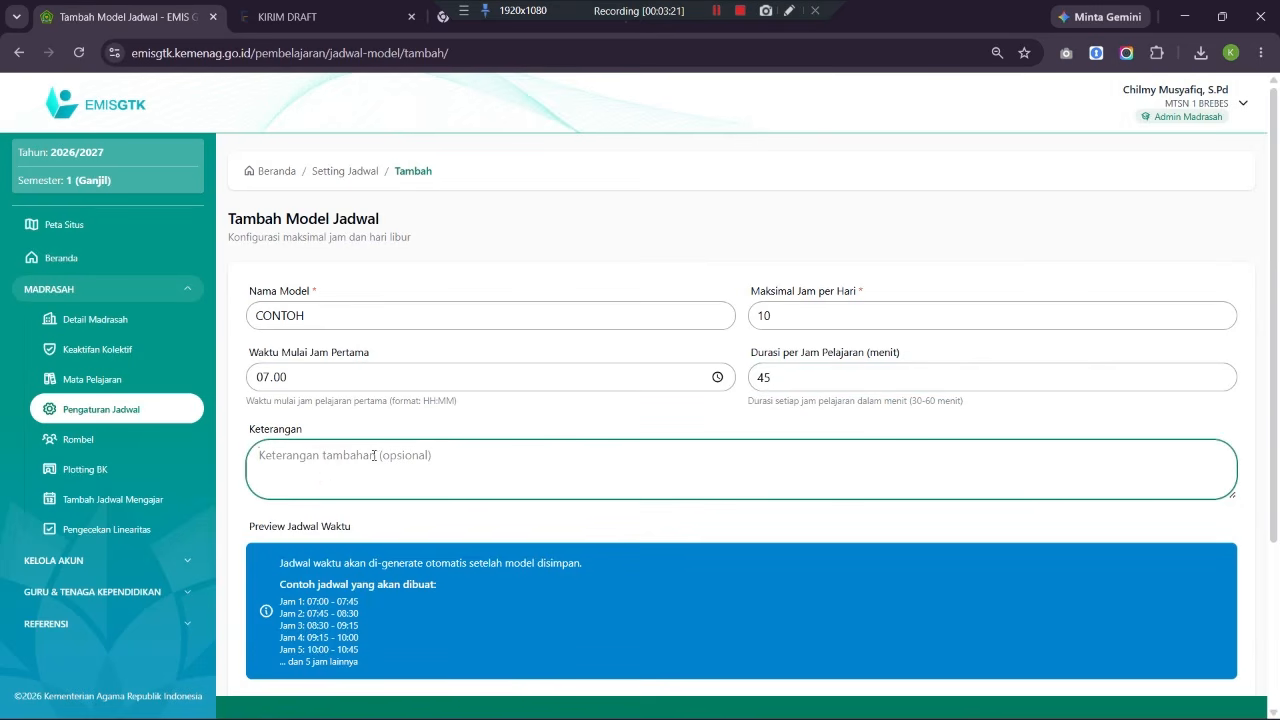
# Mark Minggu as the model's holiday, save the schedule model and review the list of models.
pyautogui.scroll(-3, 418, 463)
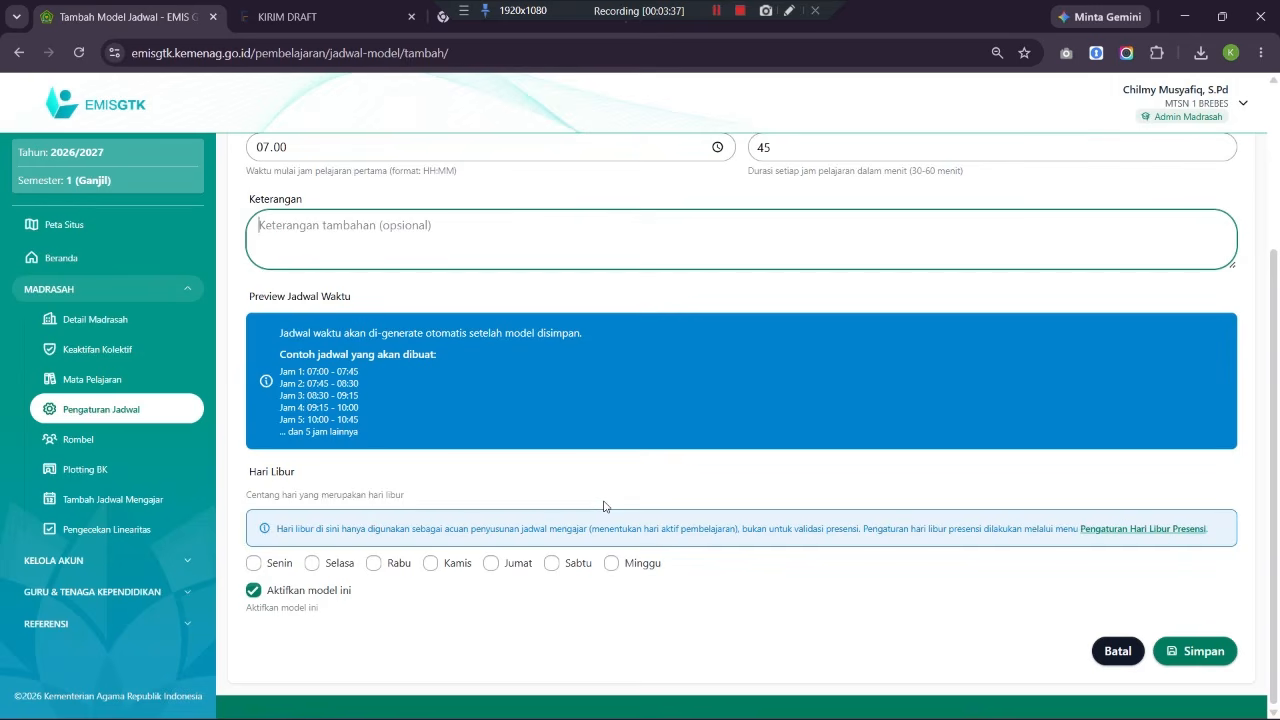
pyautogui.click(610, 565)
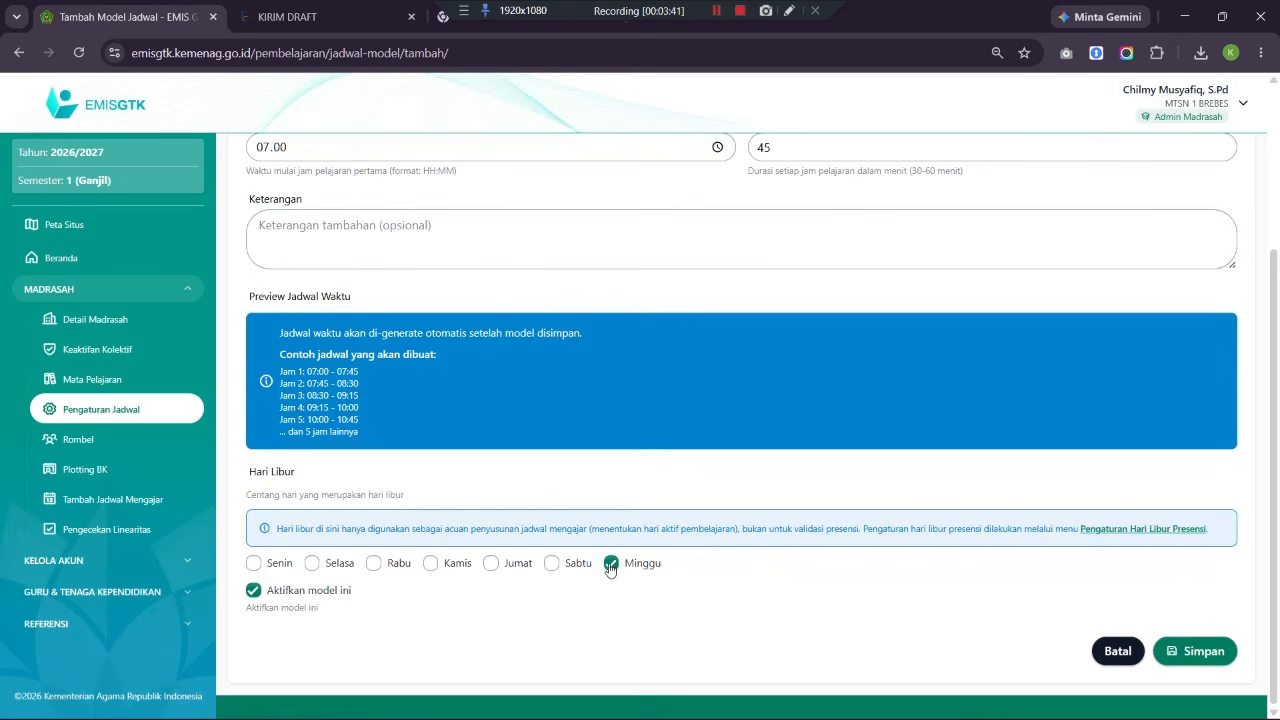
pyautogui.click(1198, 662)
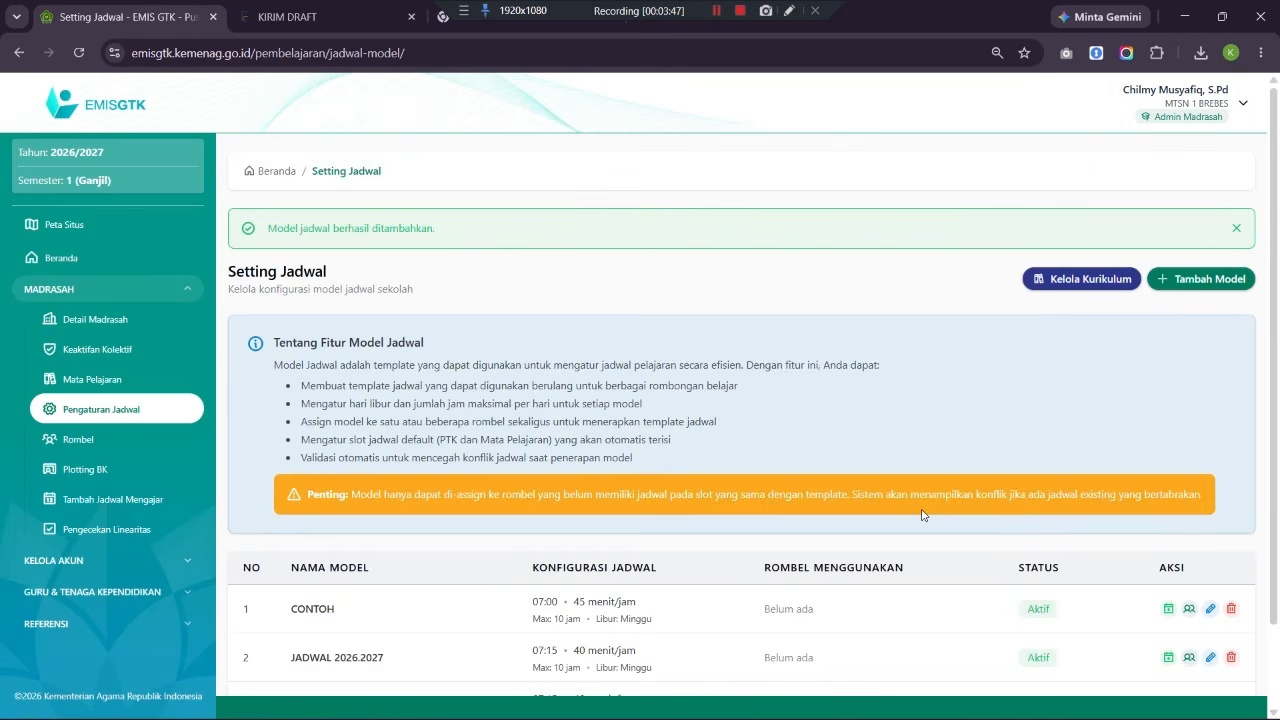
pyautogui.scroll(-2, 872, 495)
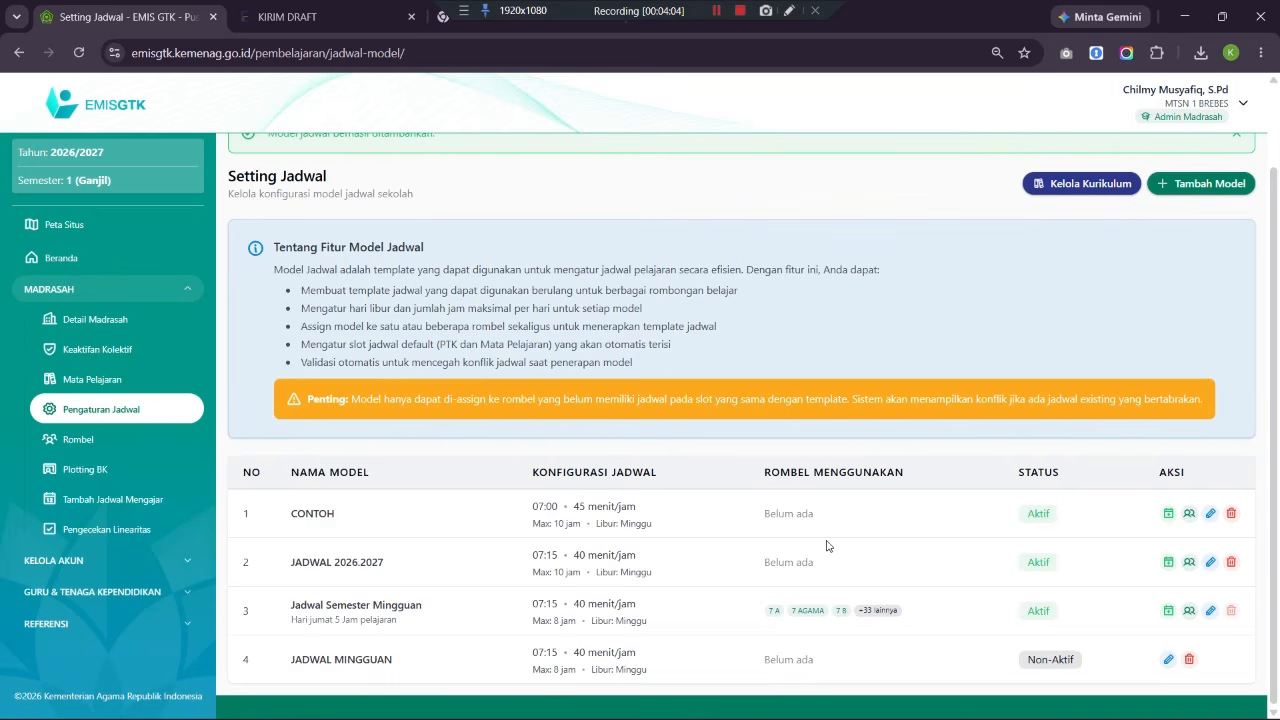
# Switch to Word, highlight instruction f about the model's four options in yellow, and review the CONTOH model's actions in EMIS GTK in Chrome.
pyautogui.click(830, 706)
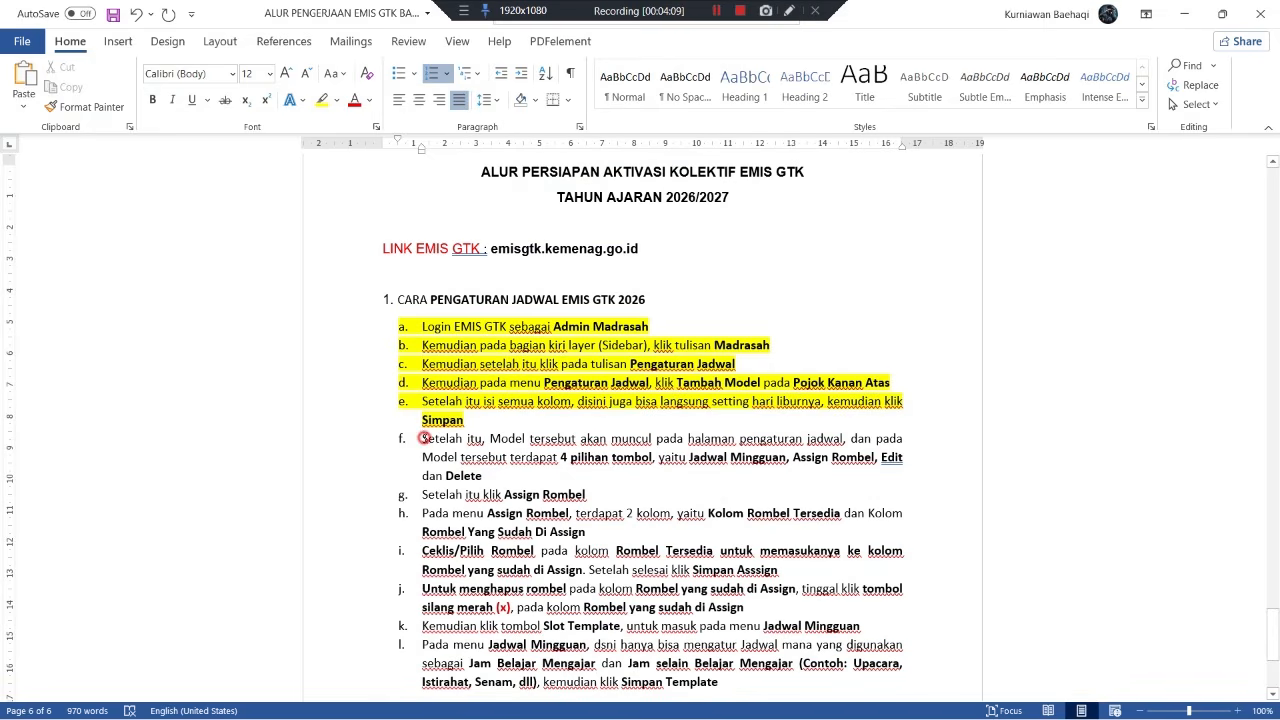
pyautogui.moveTo(422, 438); pyautogui.dragTo(611, 470)
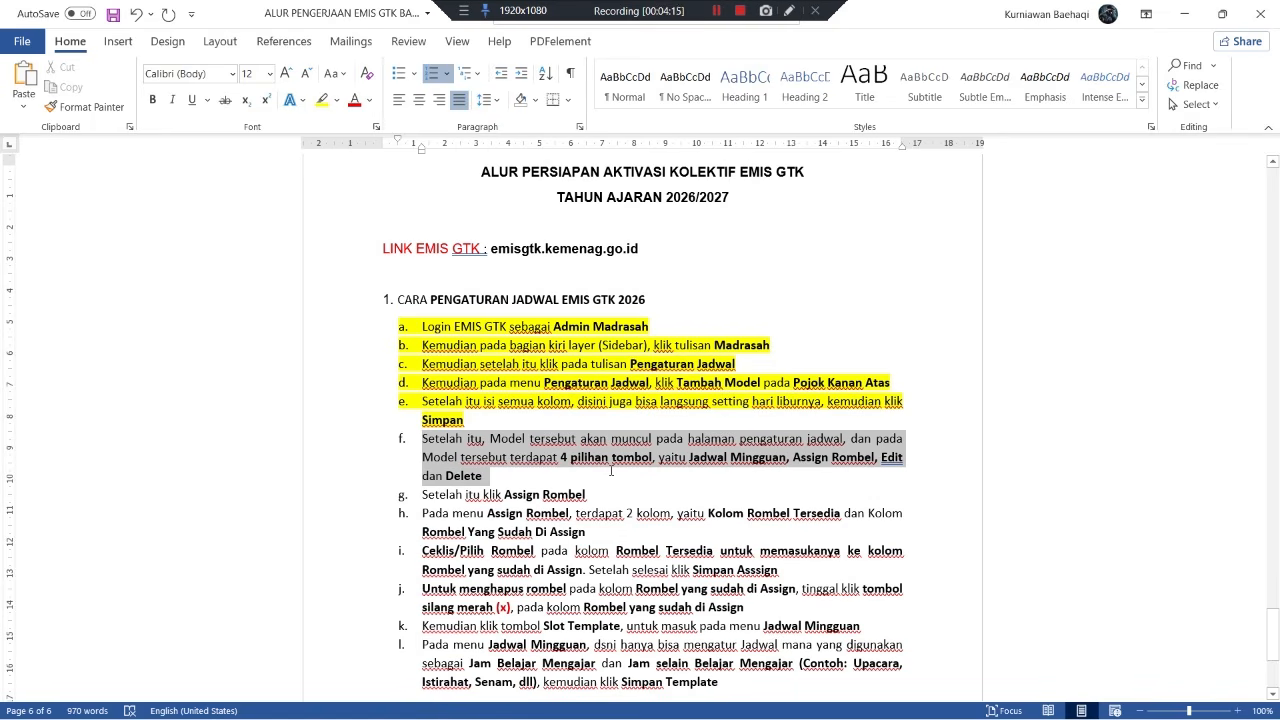
pyautogui.moveTo(611, 470); pyautogui.dragTo(611, 470)
pyautogui.click(706, 474)
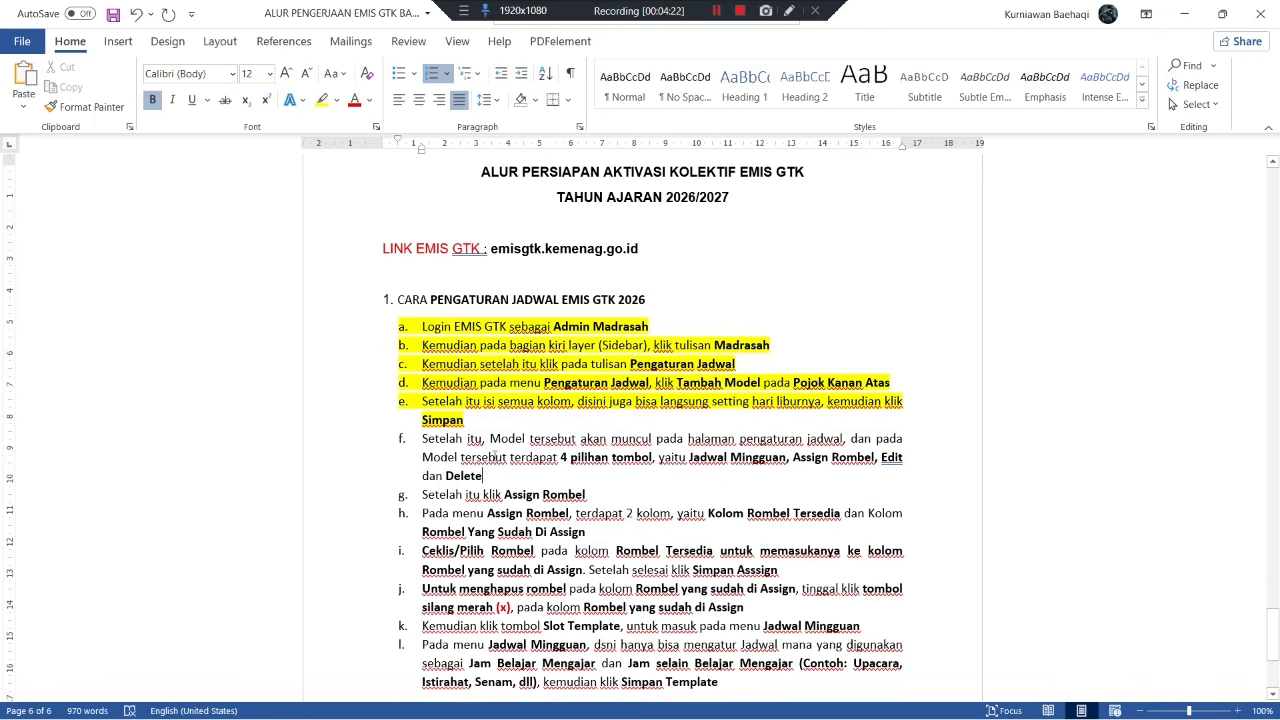
pyautogui.tripleClick(427, 447)
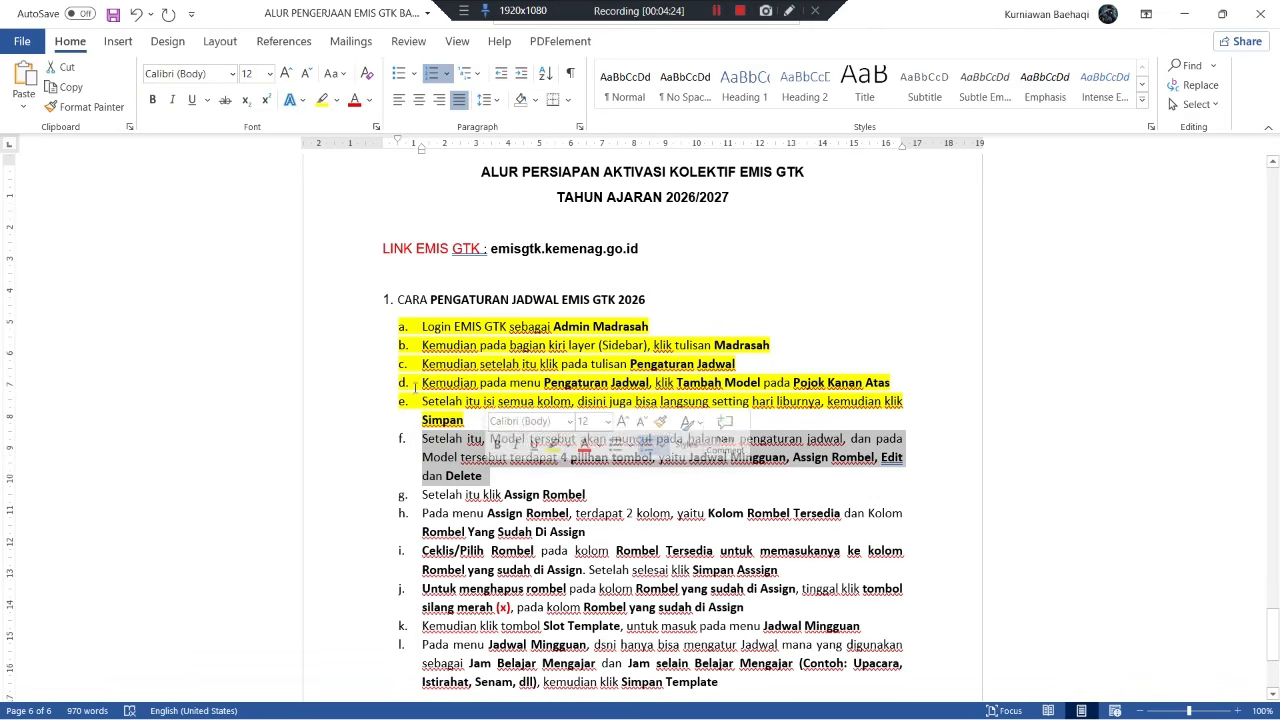
pyautogui.click(322, 99)
pyautogui.click(688, 631)
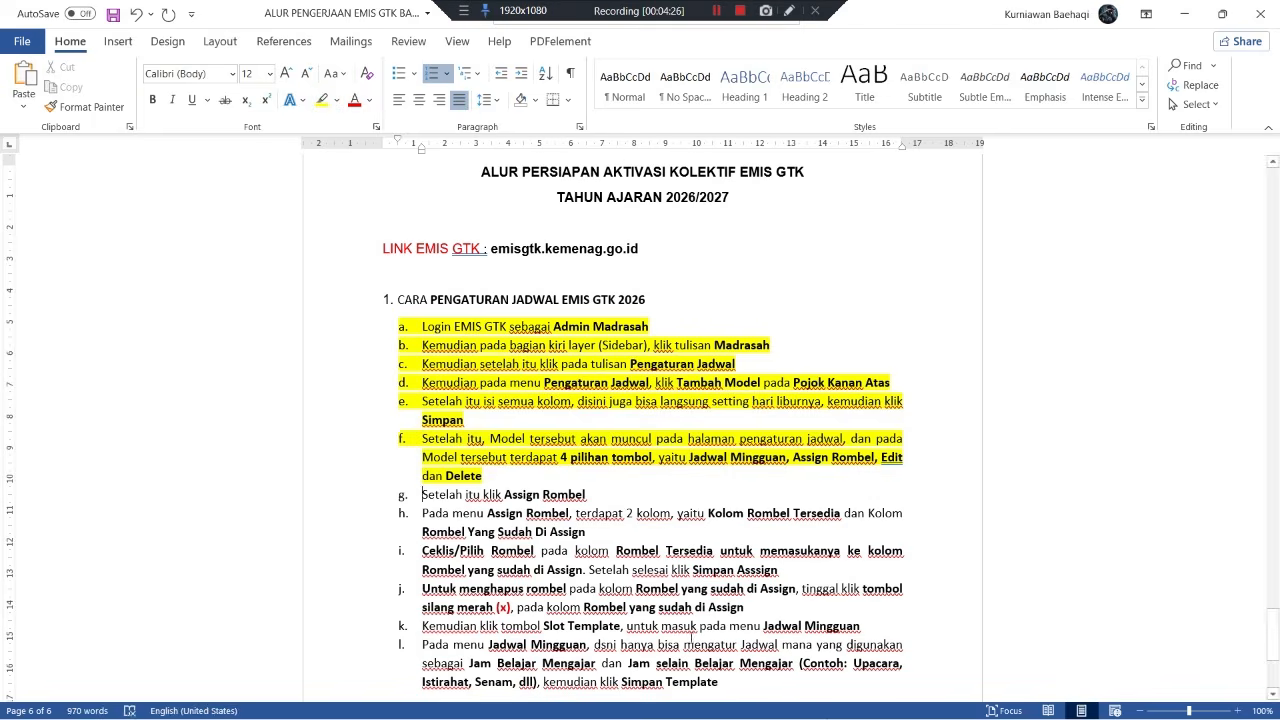
pyautogui.click(753, 705)
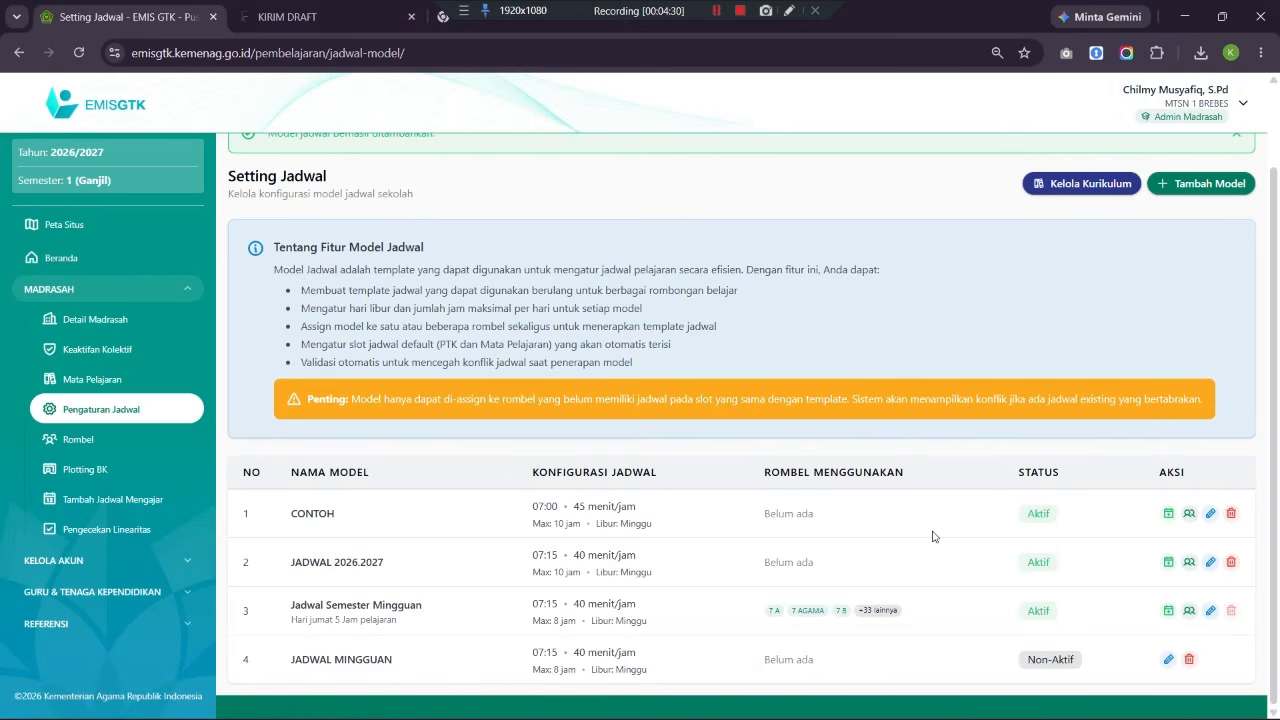
pyautogui.click(1168, 516)
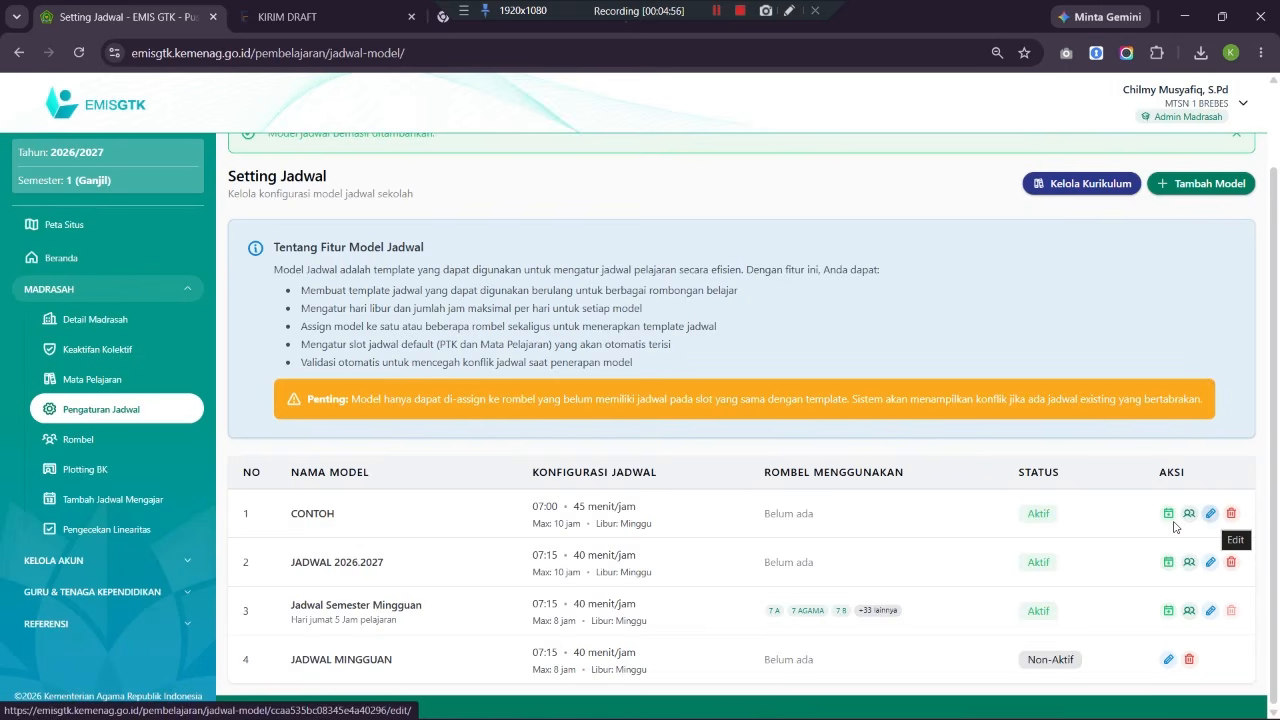
# Switch to Word and highlight instruction g, about choosing Assign Rombel, in yellow.
pyautogui.click(829, 705)
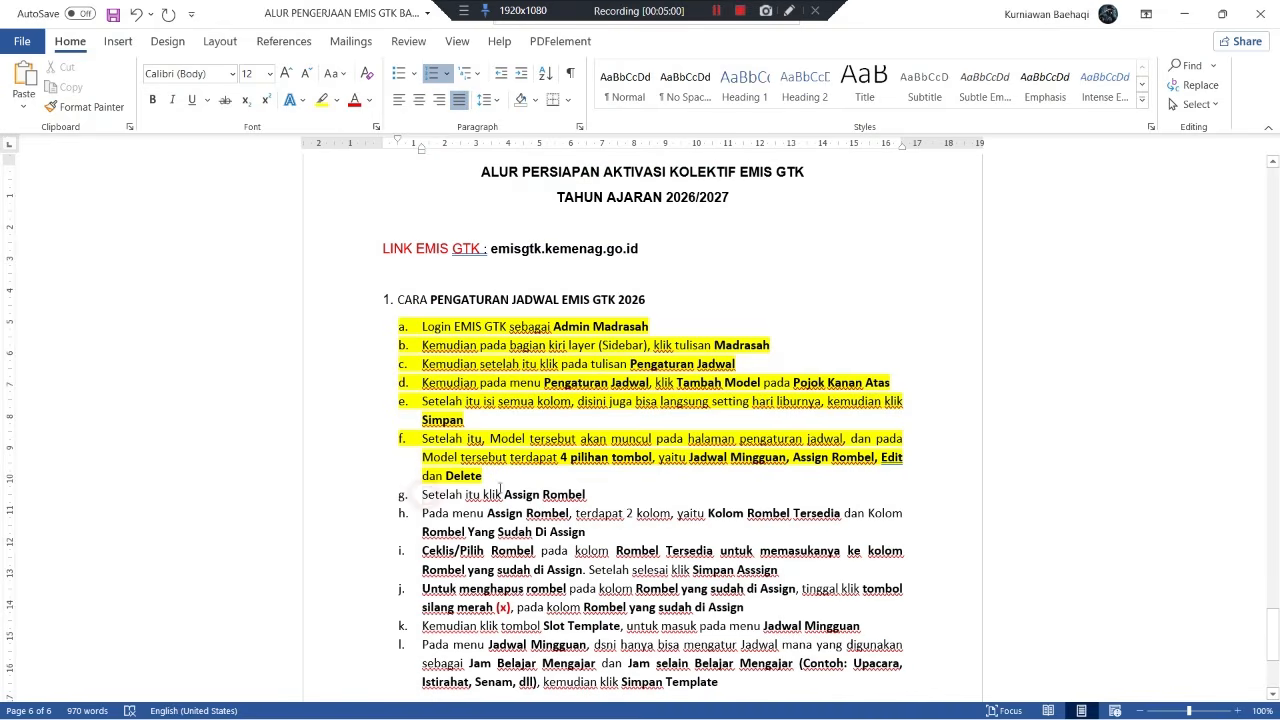
pyautogui.moveTo(422, 494); pyautogui.dragTo(590, 494)
pyautogui.click(322, 99)
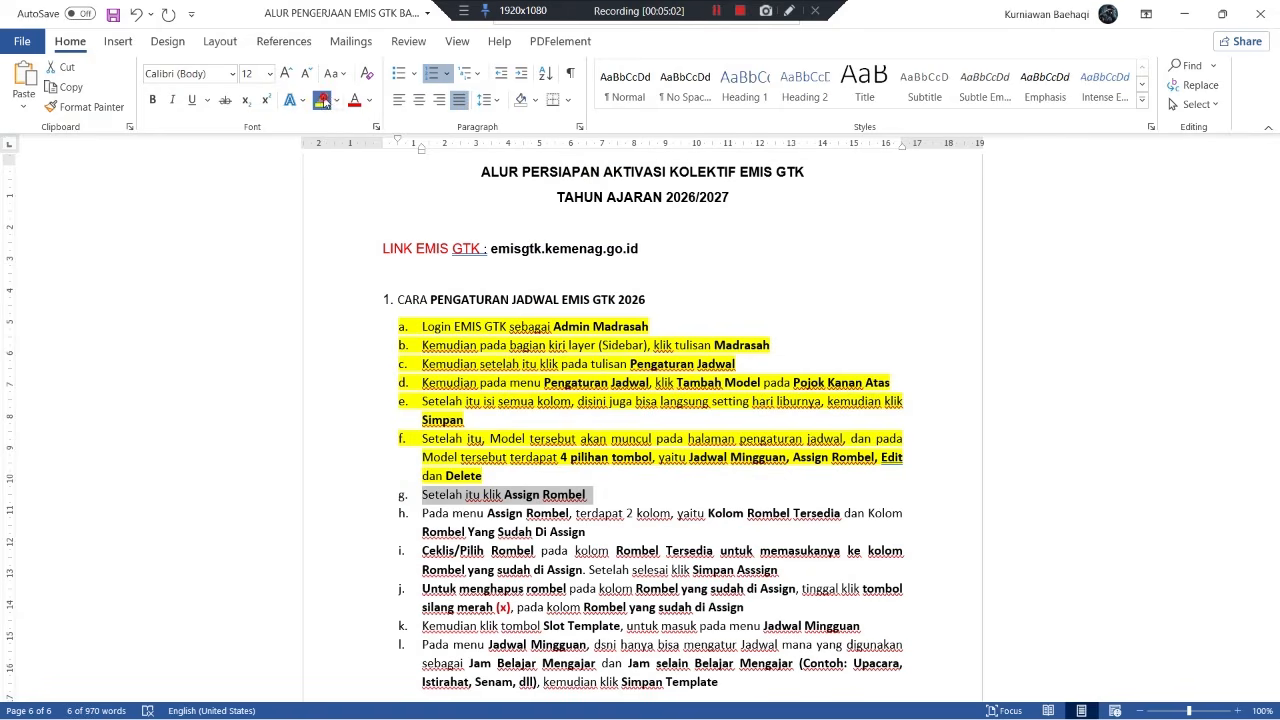
pyautogui.click(424, 513)
pyautogui.scroll(-1, 515, 470)
pyautogui.scroll(-2, 515, 470)
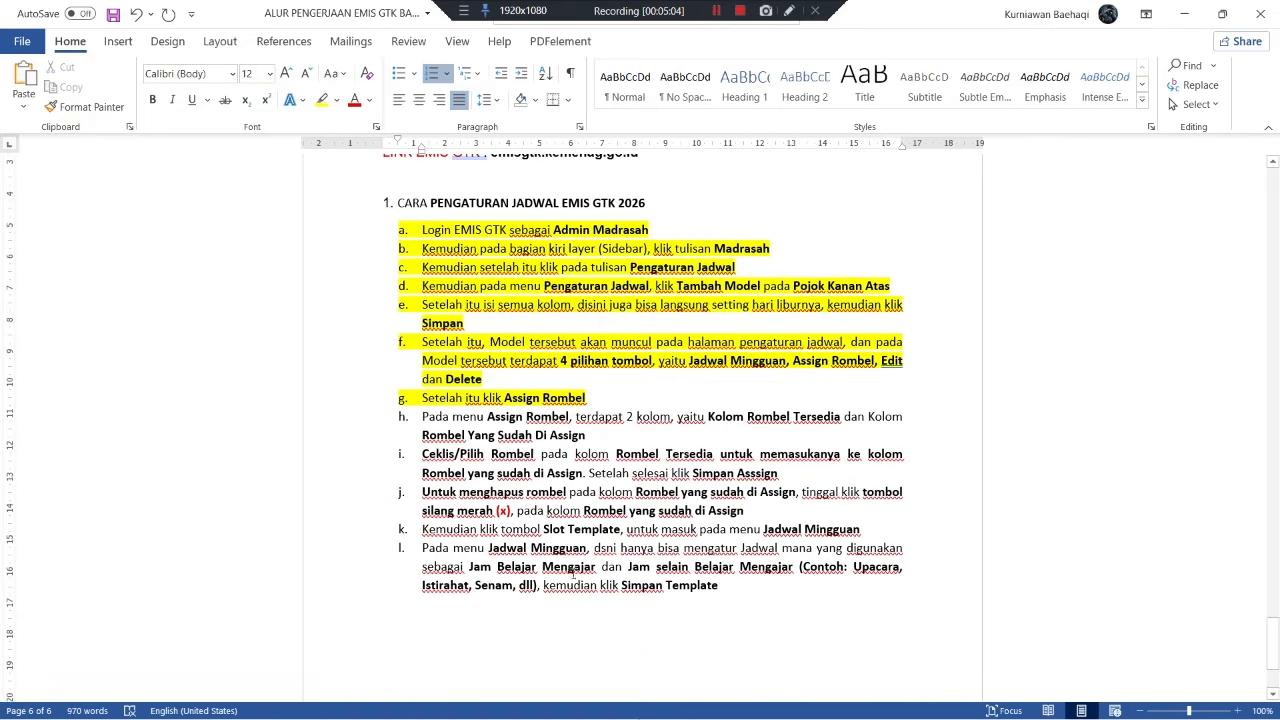
# In EMIS GTK in Chrome, view the Assign Rombel page of the CONTOH model and return to the list of models.
pyautogui.click(751, 700)
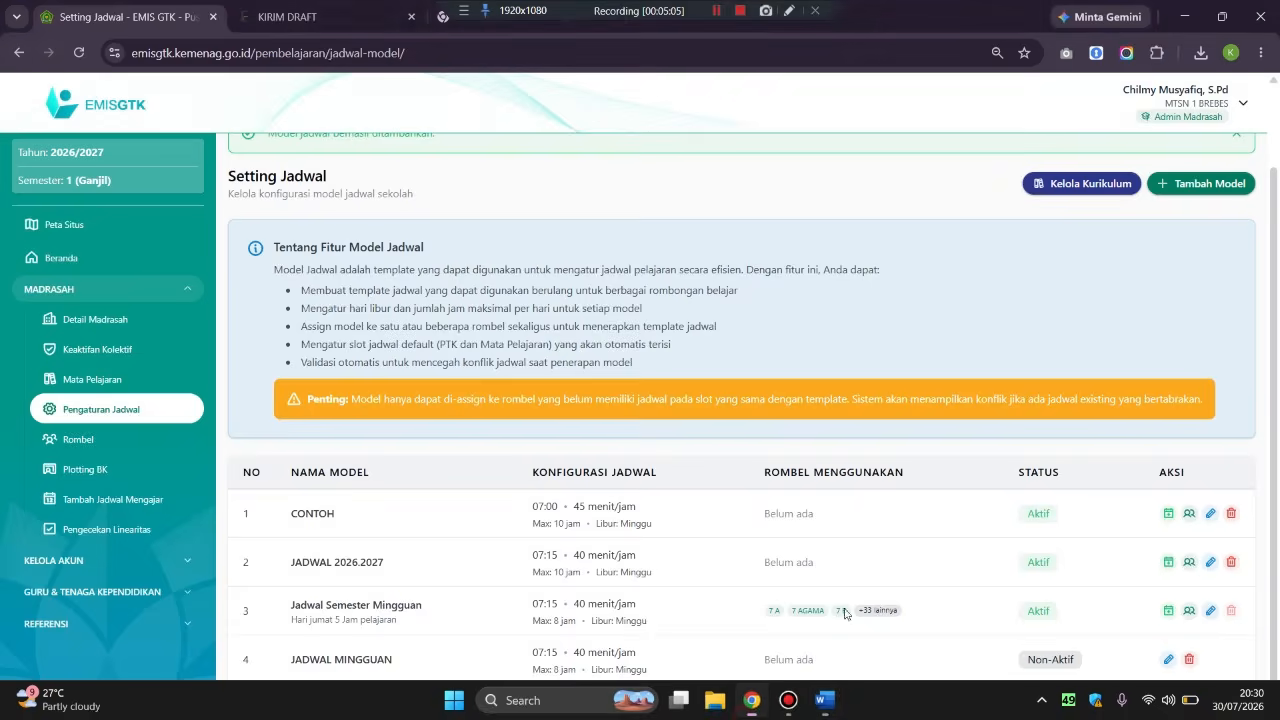
pyautogui.click(1187, 516)
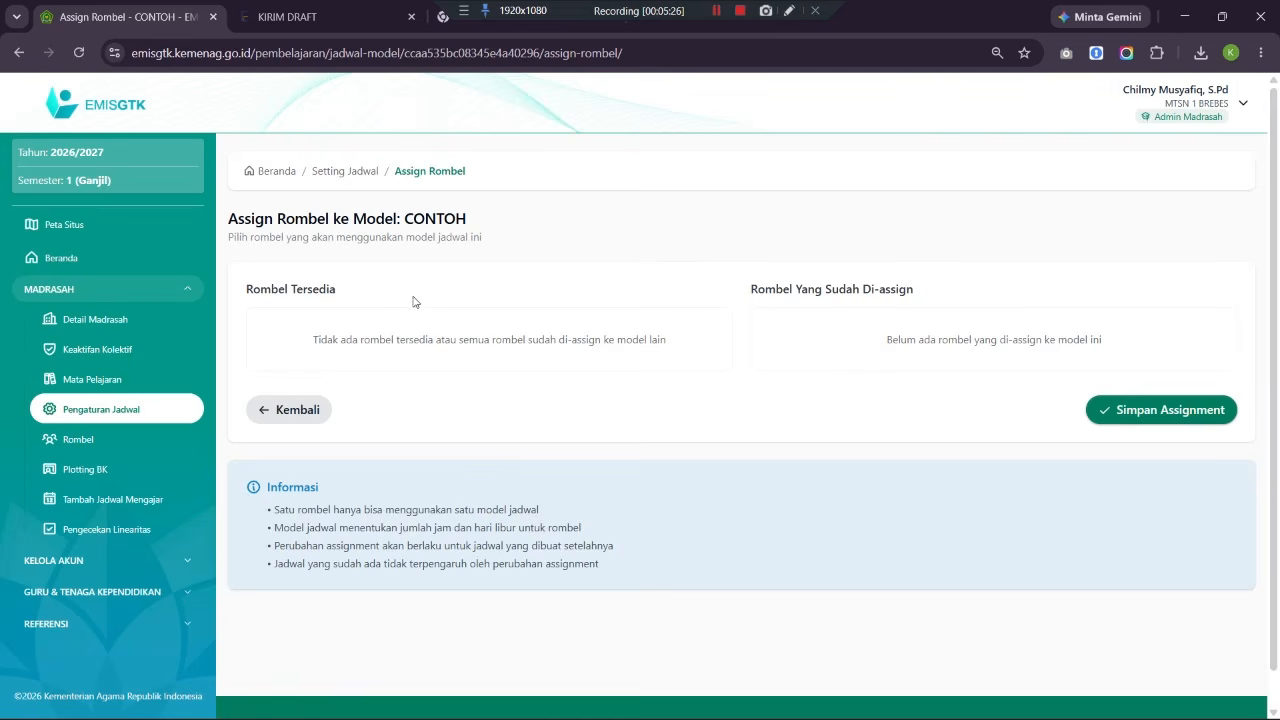
pyautogui.click(303, 413)
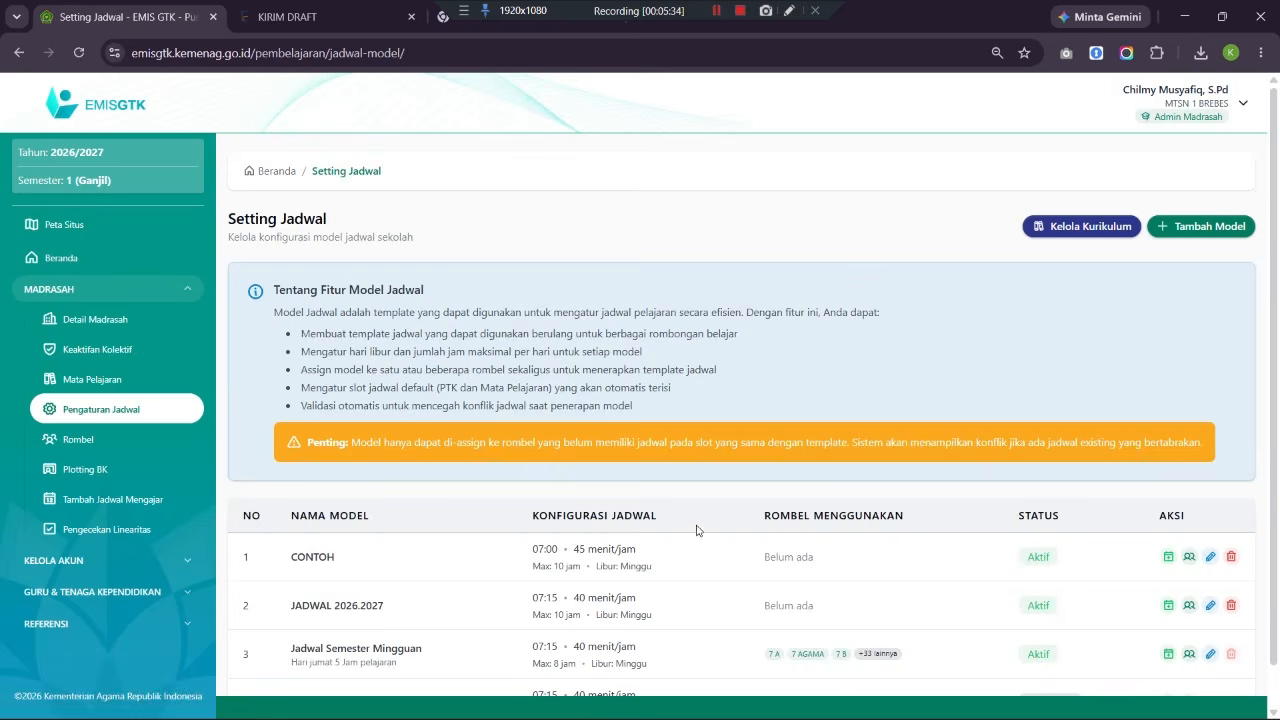
# Open Assign Rombel for the Jadwal Semester Mingguan model and look through its available and assigned classes.
pyautogui.scroll(-1, 738, 551)
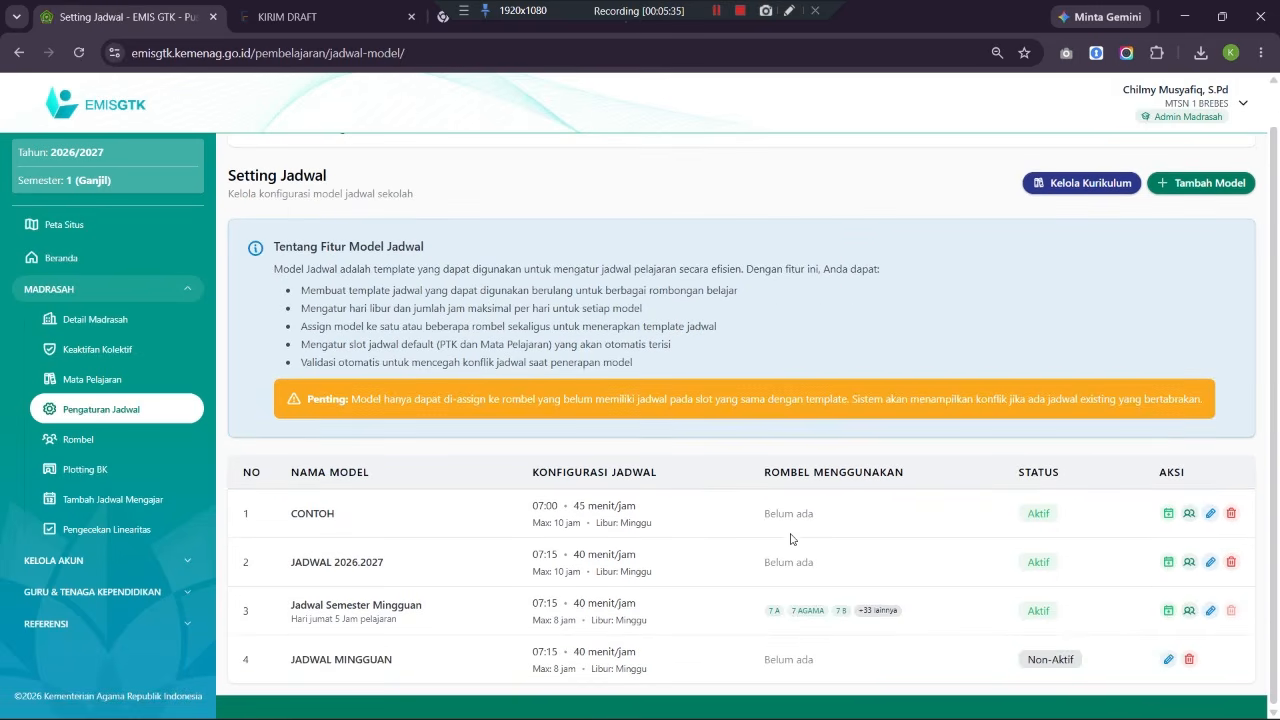
pyautogui.click(1189, 611)
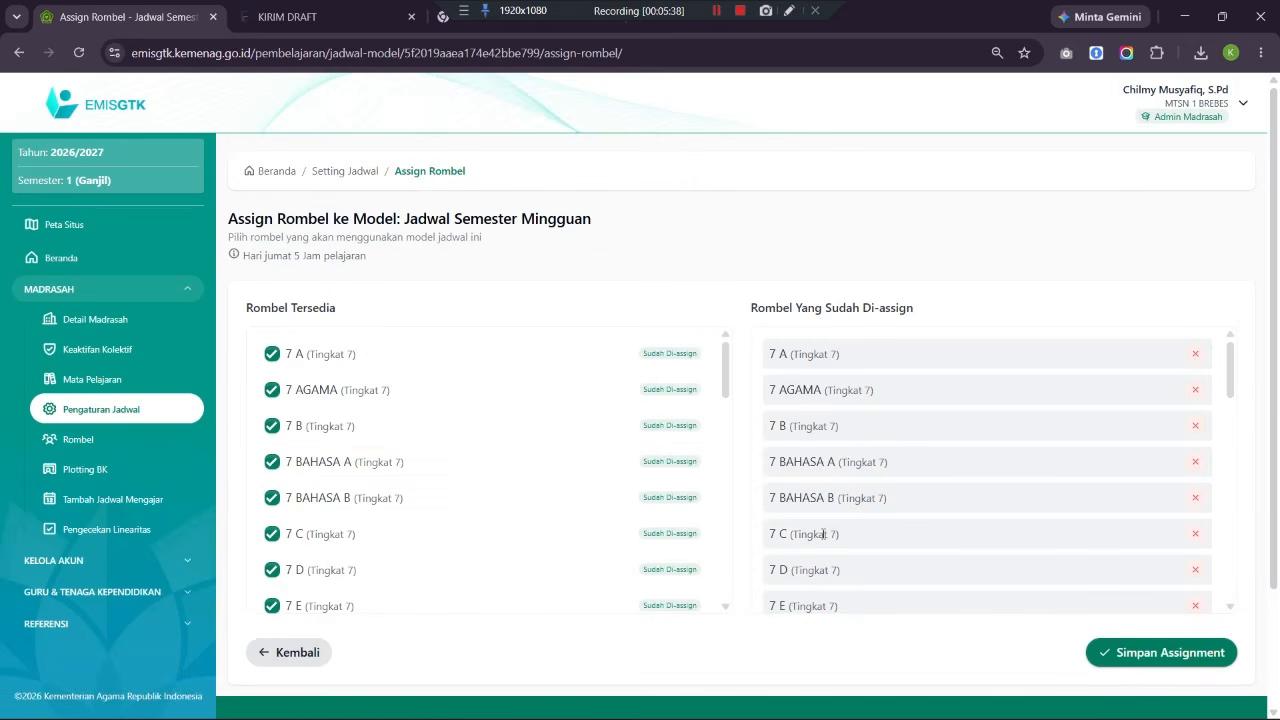
pyautogui.scroll(-3, 589, 466)
pyautogui.scroll(-2, 591, 469)
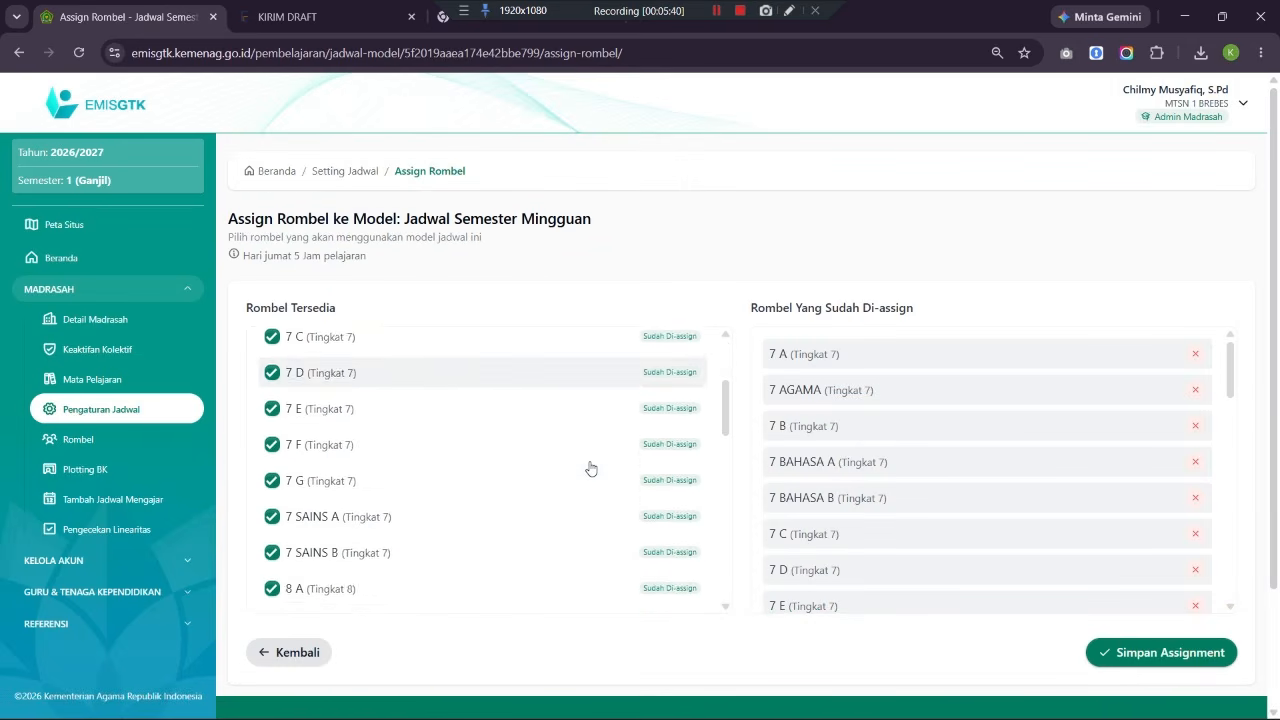
pyautogui.scroll(5, 591, 469)
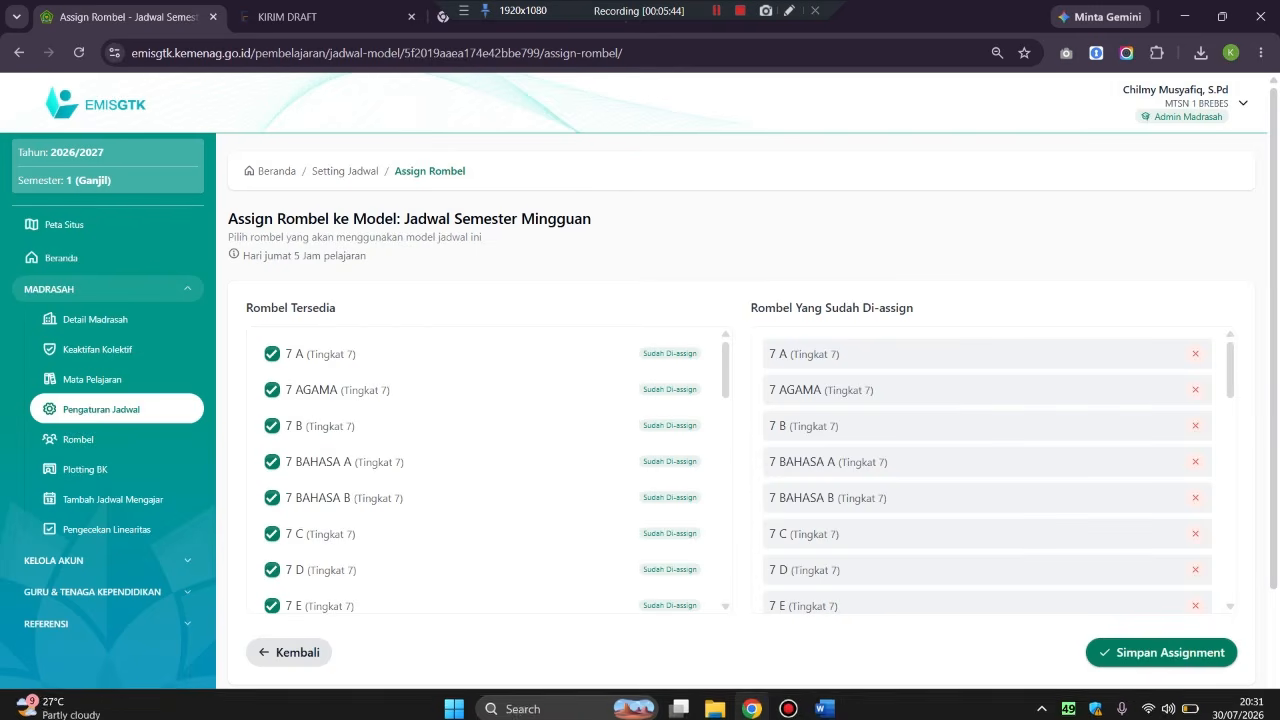
# Highlight instruction h in yellow in the Word guide, and check the two class columns it describes in EMIS GTK in Chrome.
pyautogui.click(823, 706)
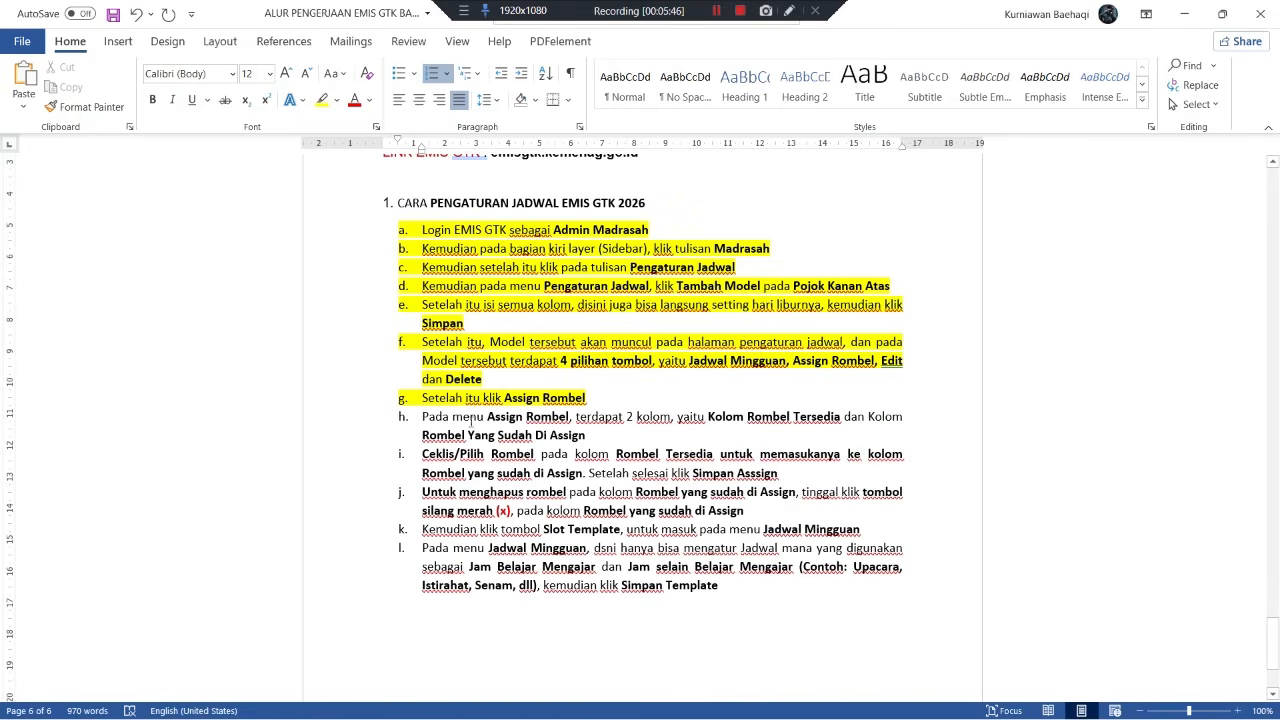
pyautogui.moveTo(420, 416); pyautogui.dragTo(590, 436)
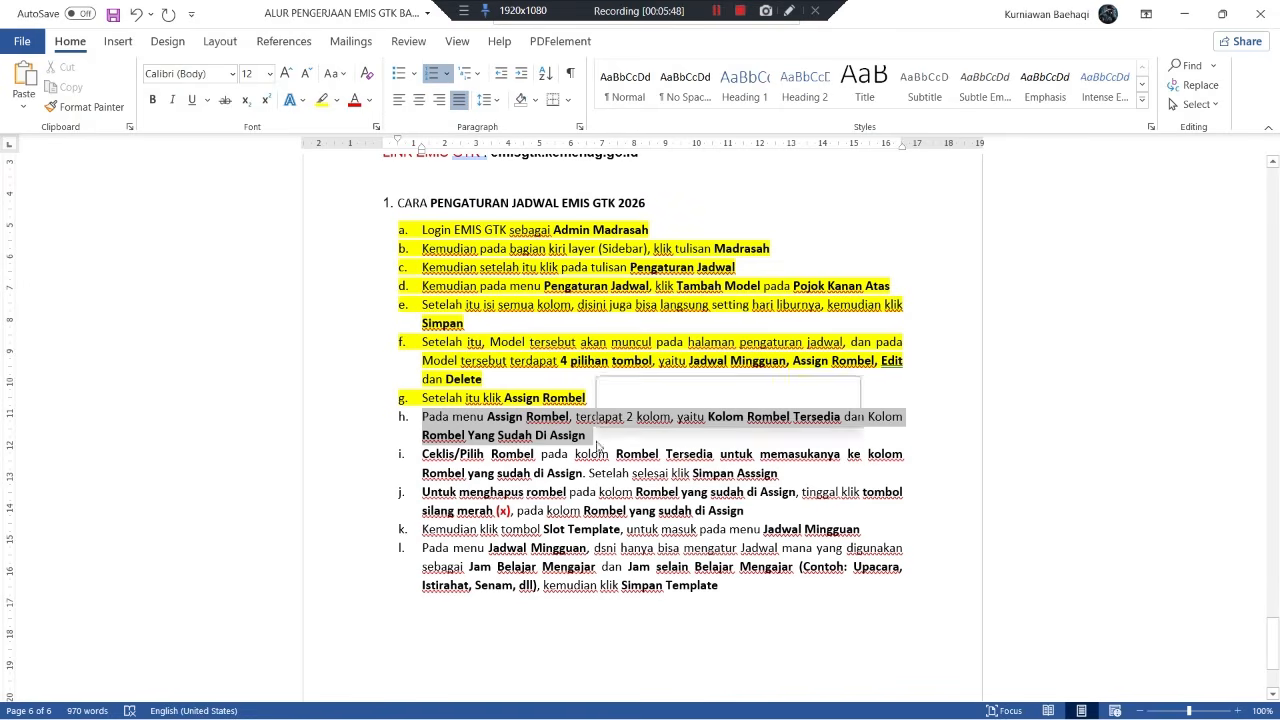
pyautogui.click(322, 99)
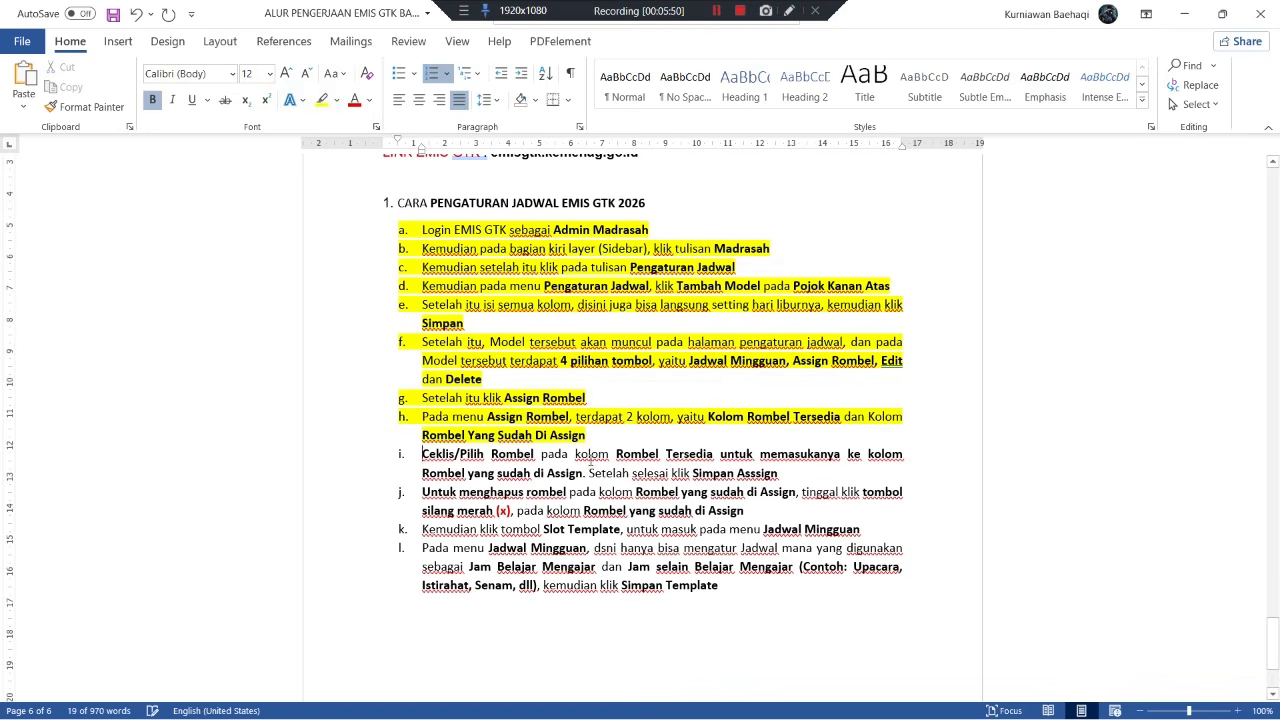
pyautogui.click(655, 614)
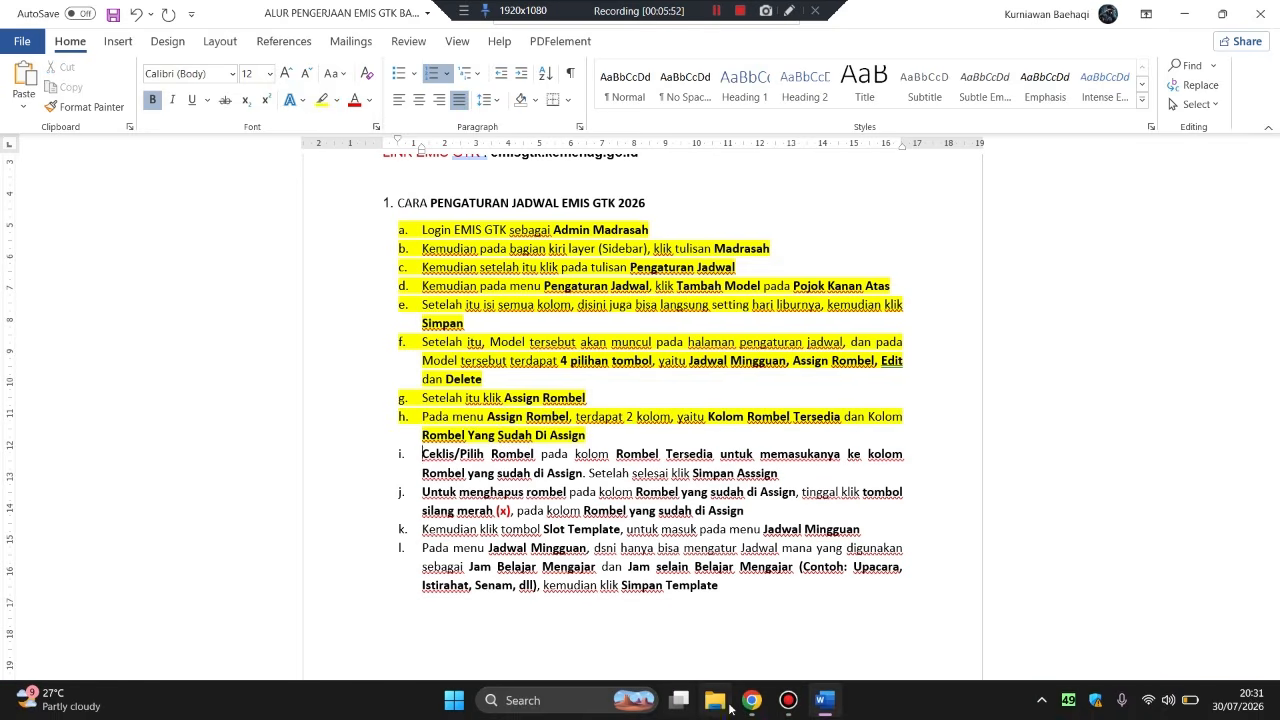
pyautogui.click(751, 701)
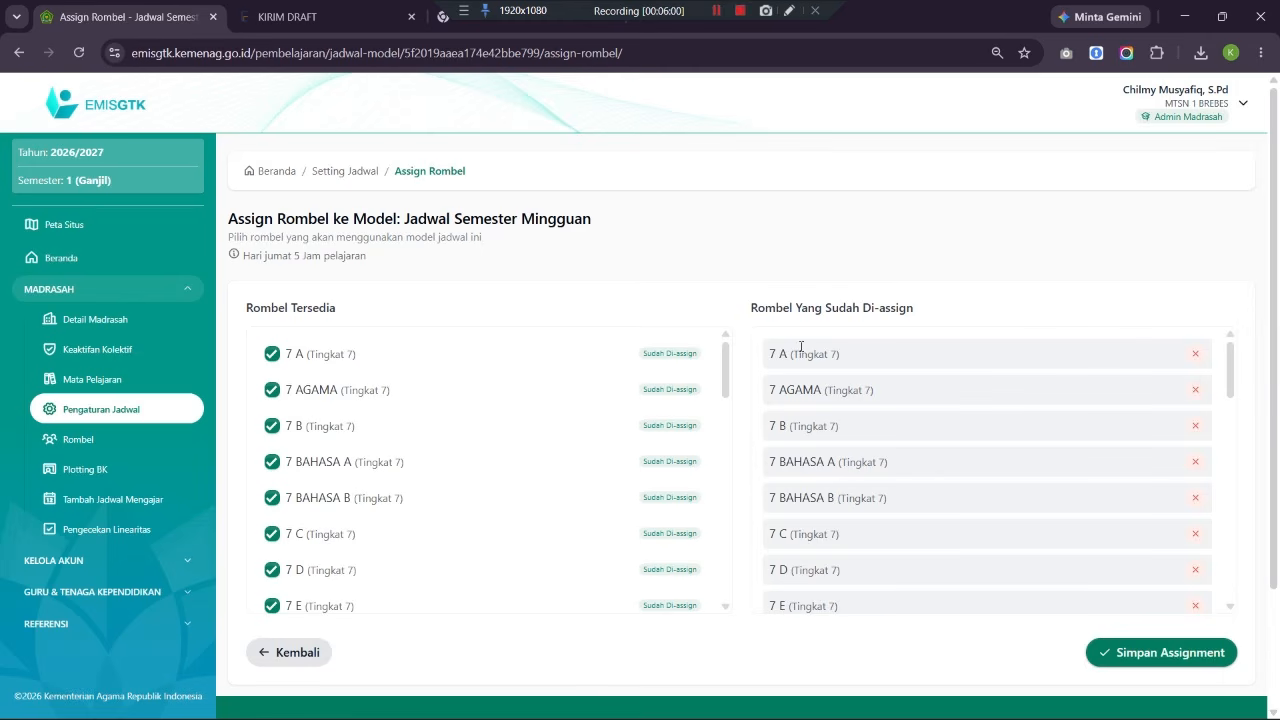
# Switch to Word and highlight instruction i, about selecting available classes and saving the assignment, in yellow.
pyautogui.click(826, 699)
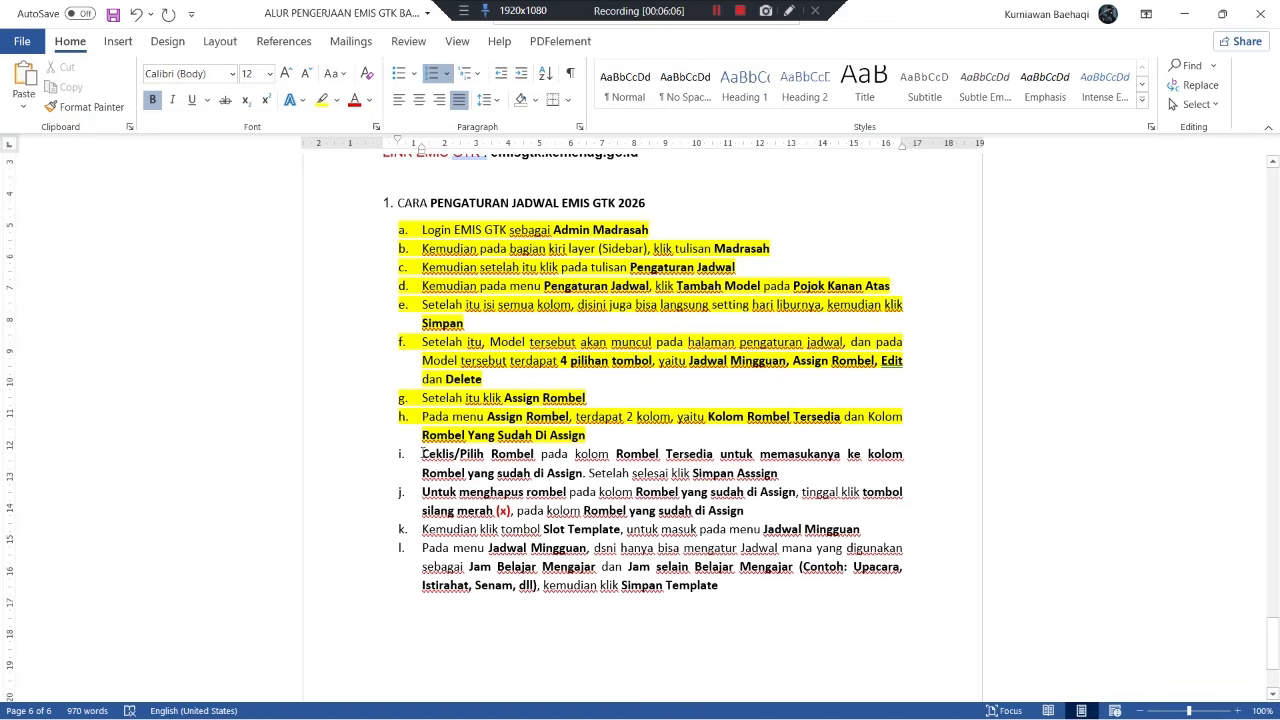
pyautogui.moveTo(422, 452); pyautogui.dragTo(780, 474)
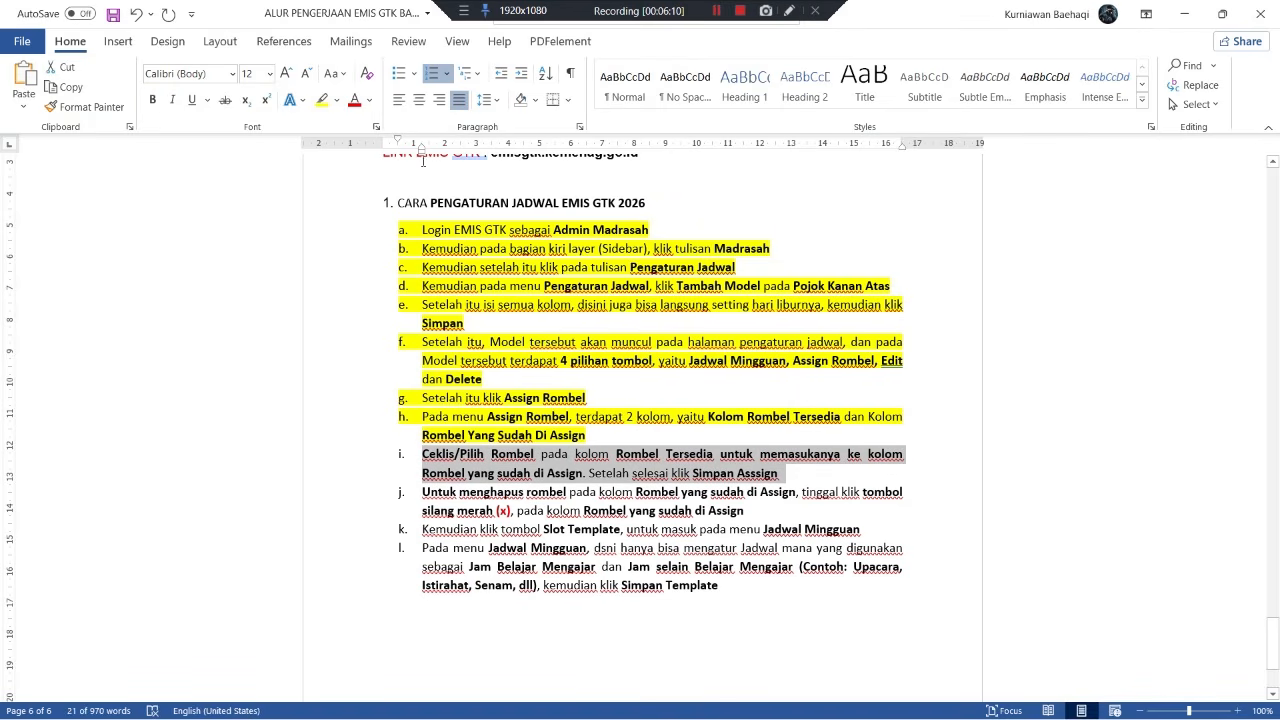
pyautogui.click(321, 103)
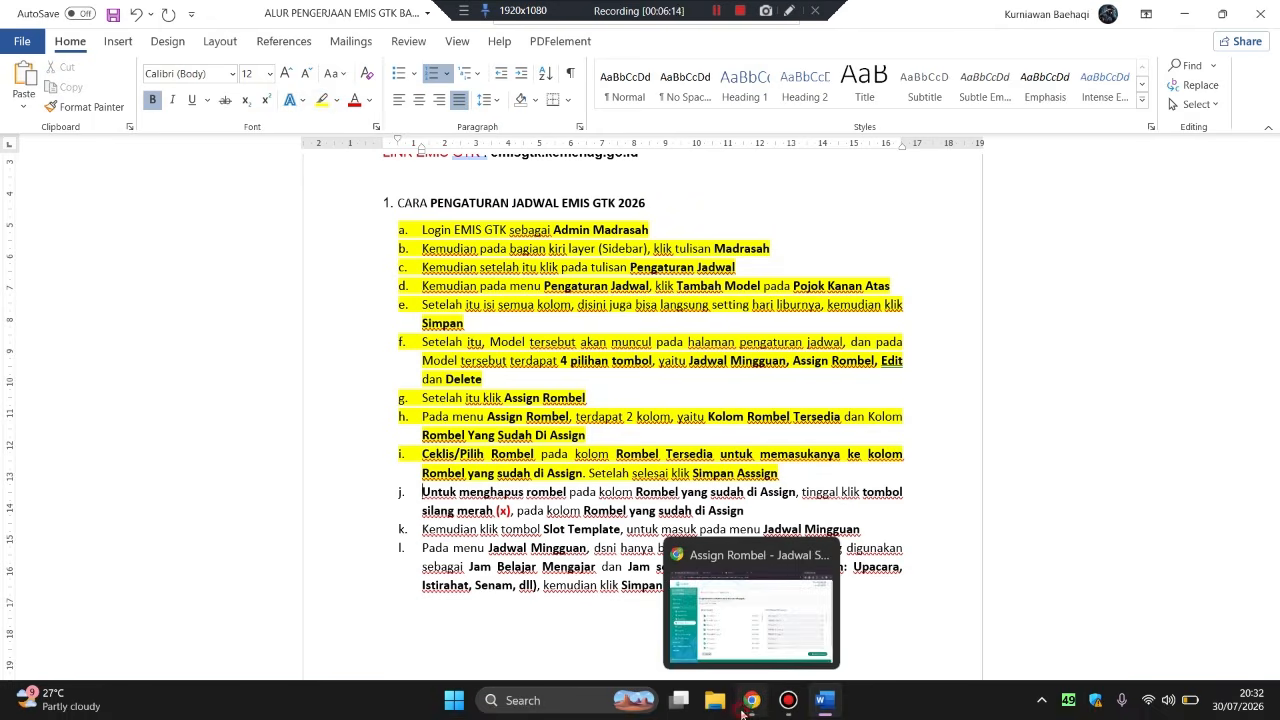
# Back in EMIS GTK in Chrome, deselect and reselect class 7 A under Rombel Tersedia, and return to the list of models without saving.
pyautogui.click(752, 710)
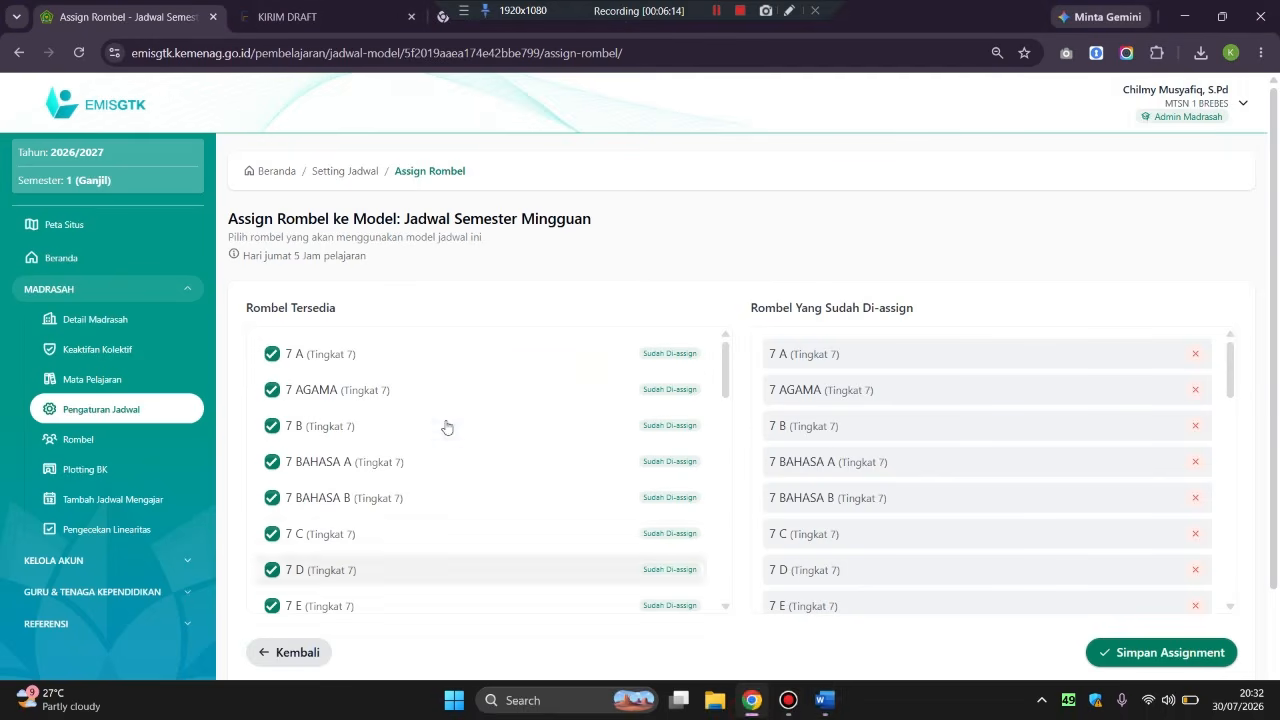
pyautogui.click(271, 356)
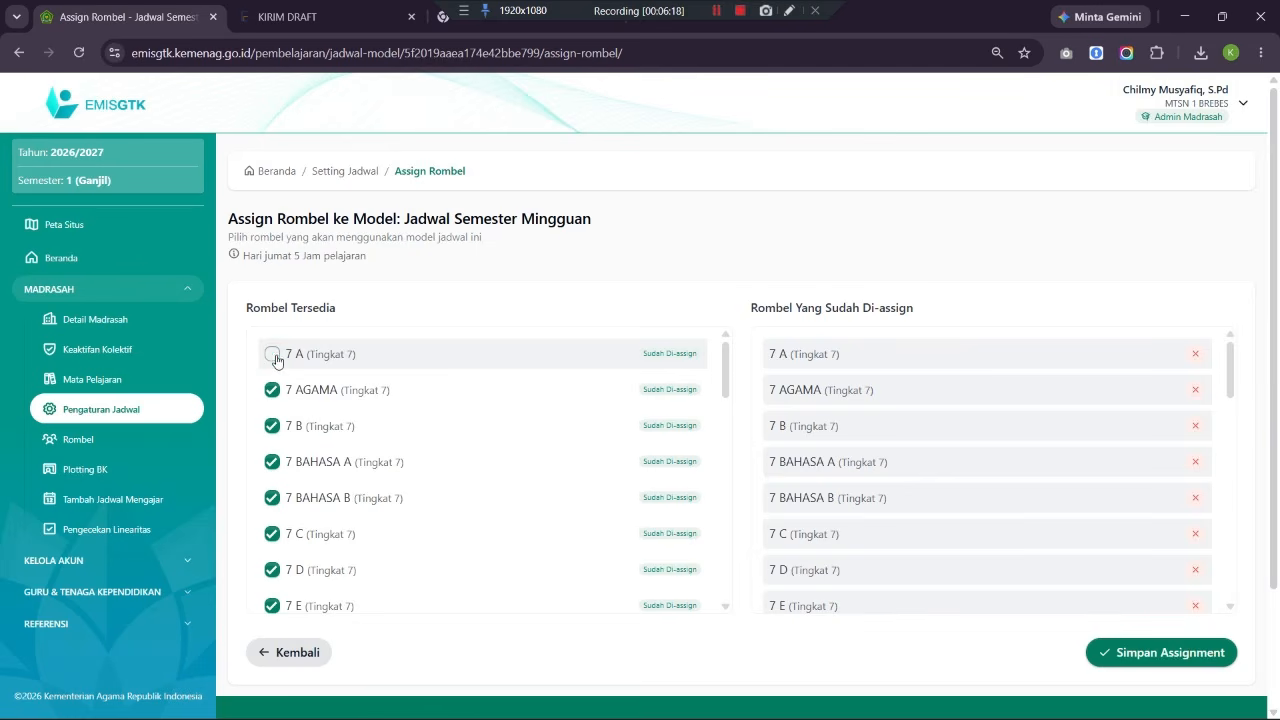
pyautogui.click(272, 354)
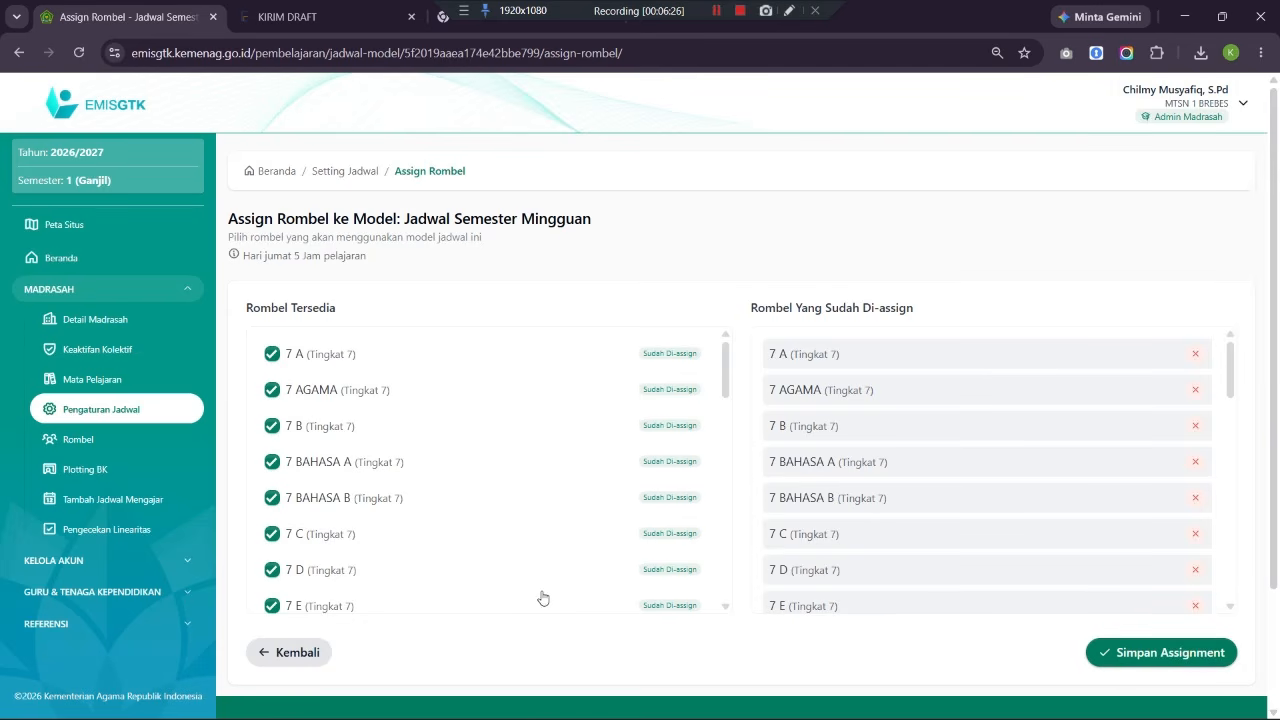
pyautogui.scroll(-1, 580, 491)
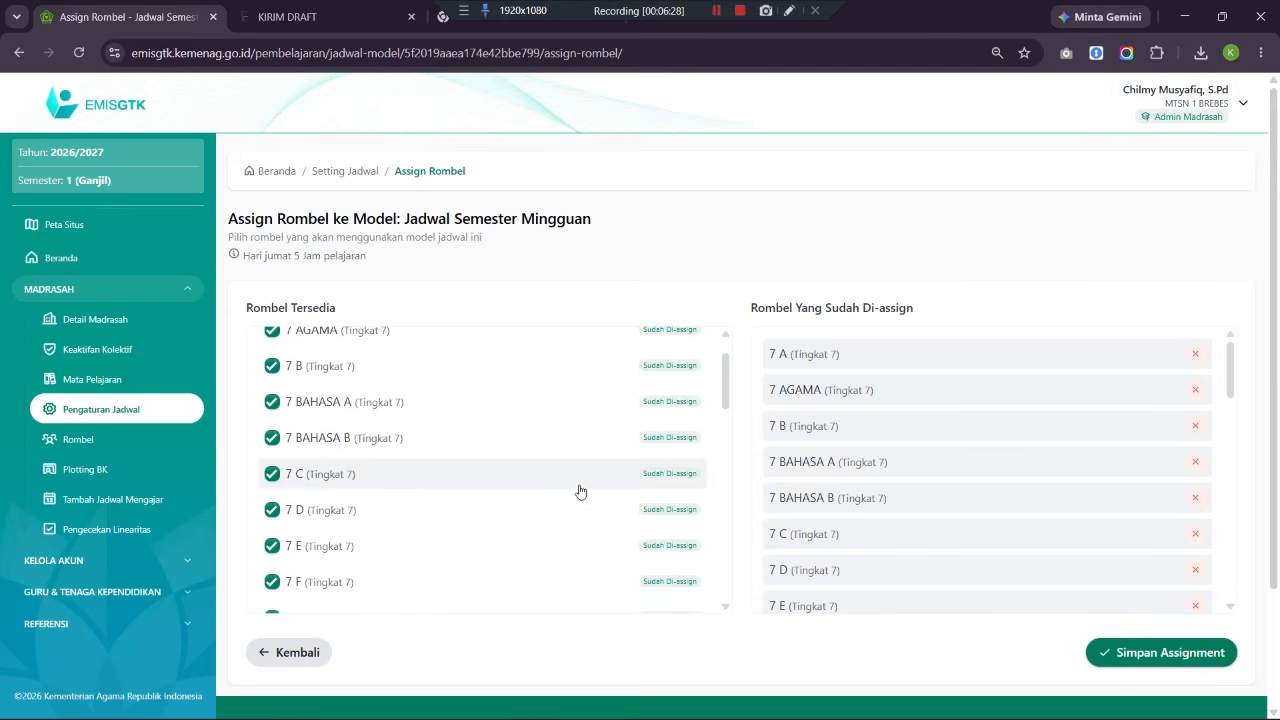
pyautogui.scroll(1, 580, 491)
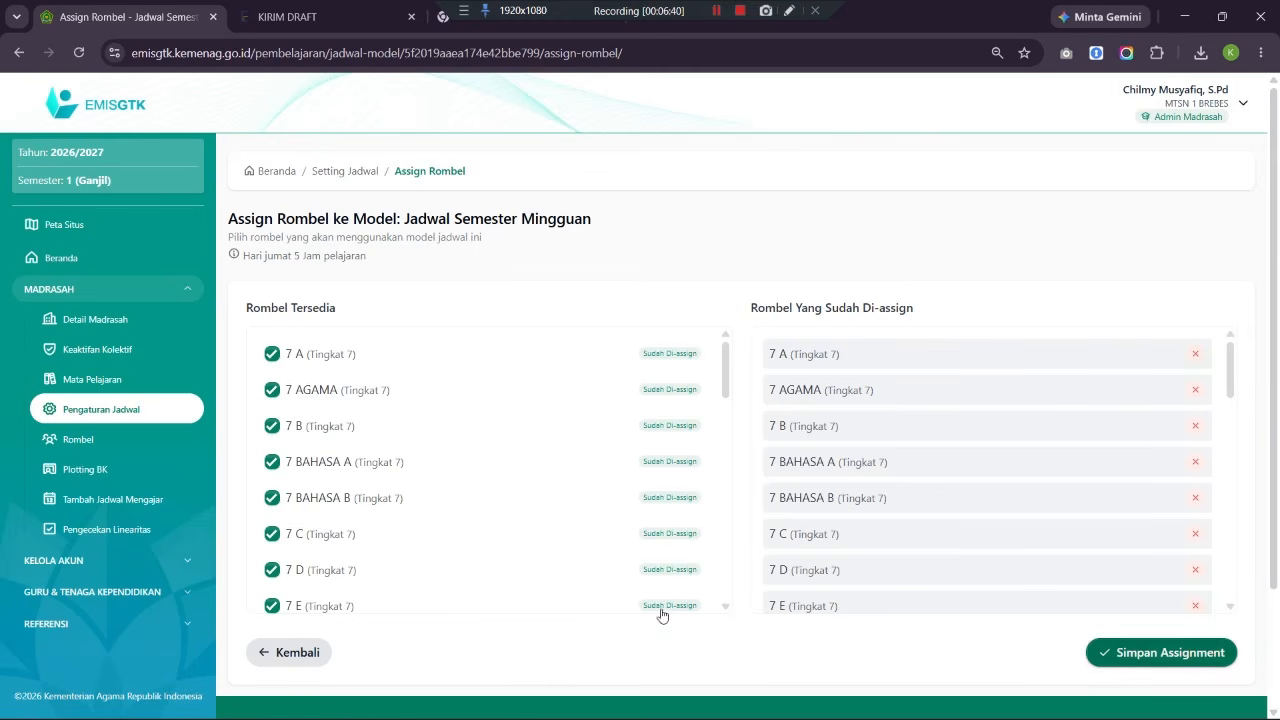
pyautogui.click(286, 652)
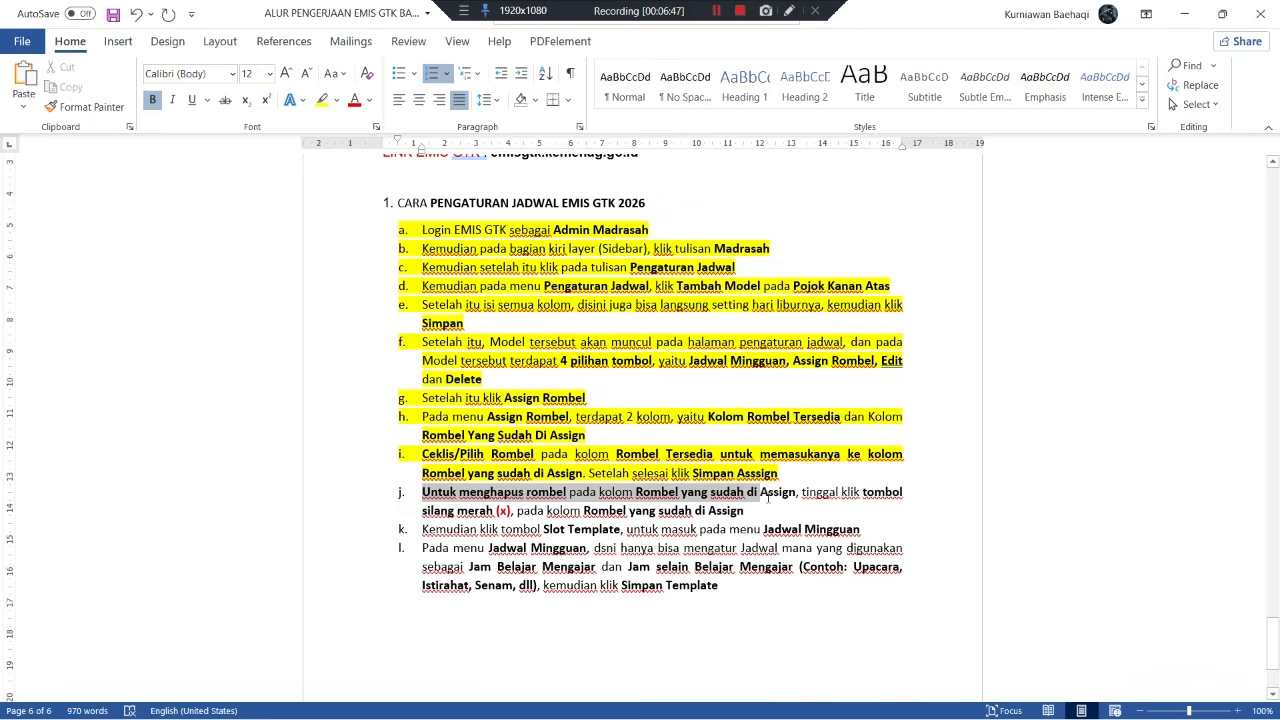
# Highlight instruction j, about removing assigned classes, in yellow in the Word guide, and open the CONTOH model's slot template in EMIS GTK in Chrome.
pyautogui.moveTo(768, 491); pyautogui.dragTo(750, 511)
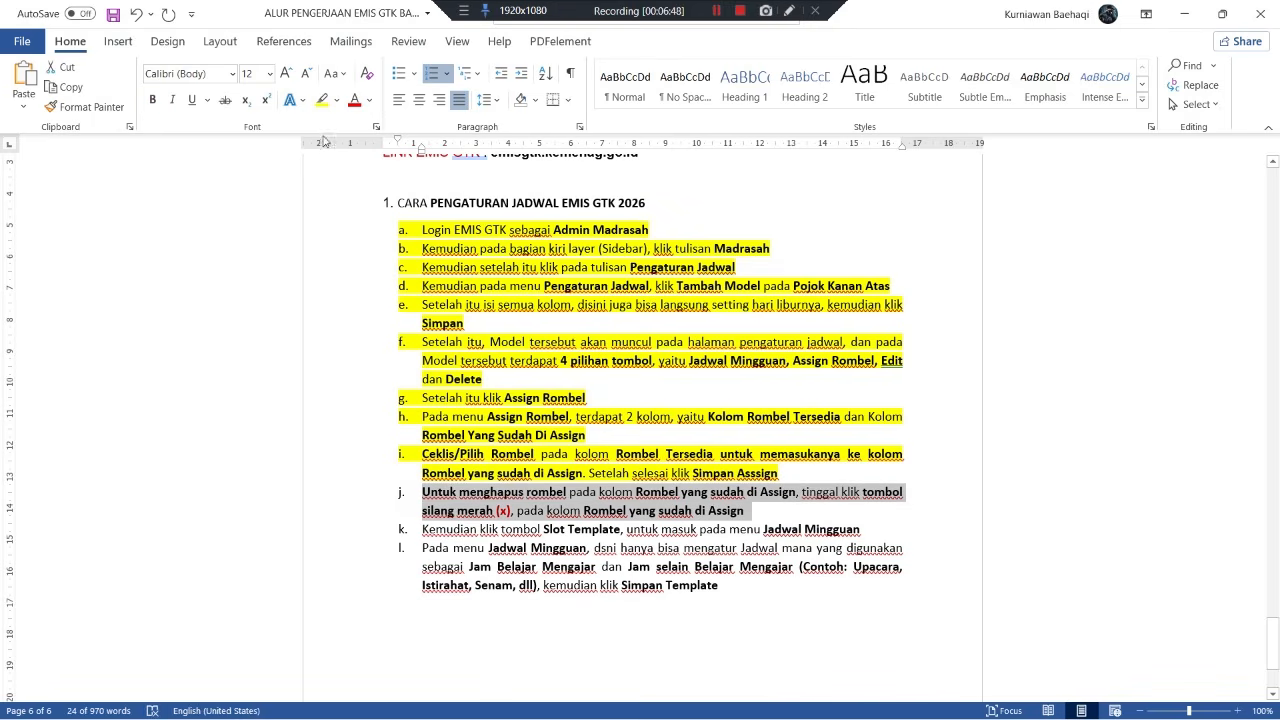
pyautogui.click(322, 101)
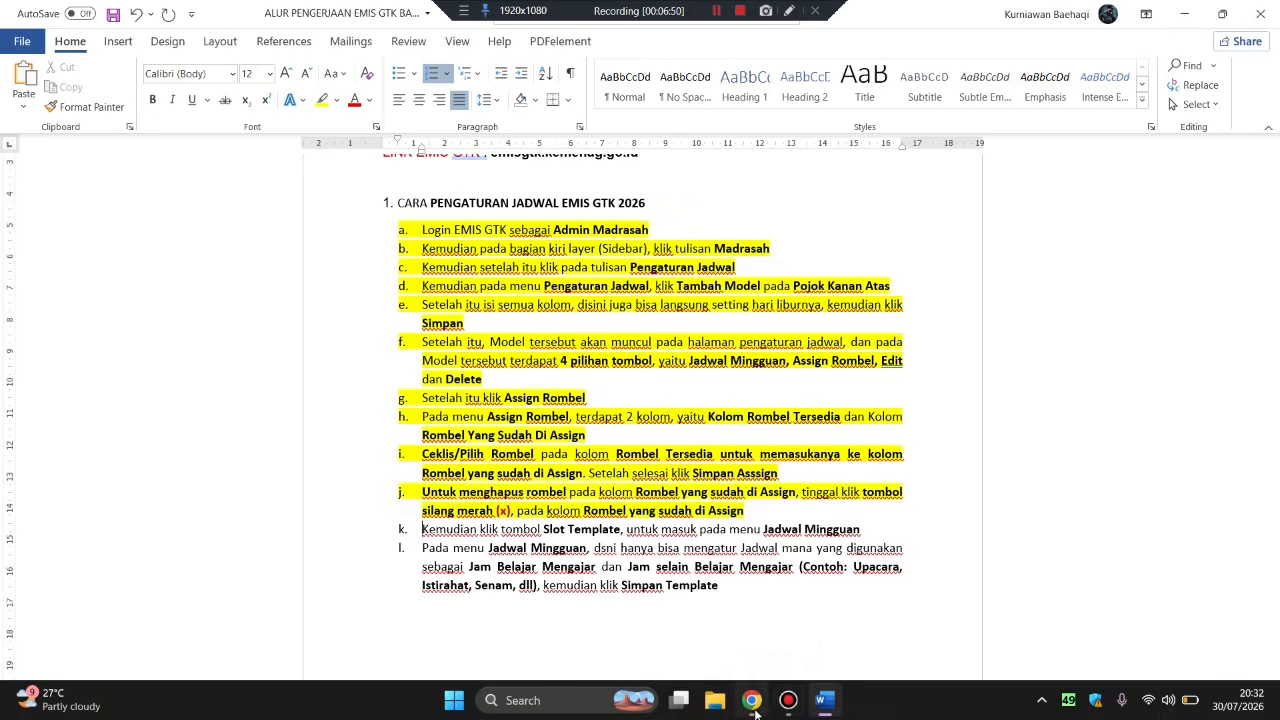
pyautogui.click(752, 700)
pyautogui.scroll(-1, 782, 550)
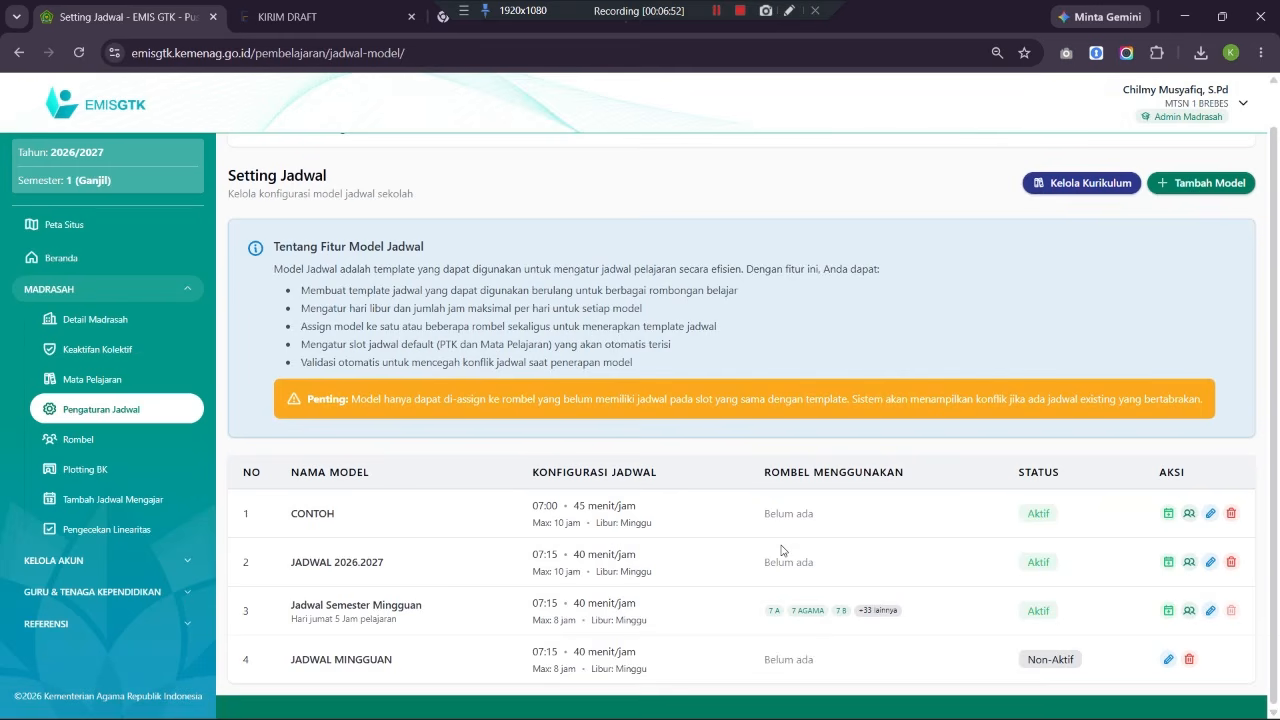
pyautogui.click(1167, 514)
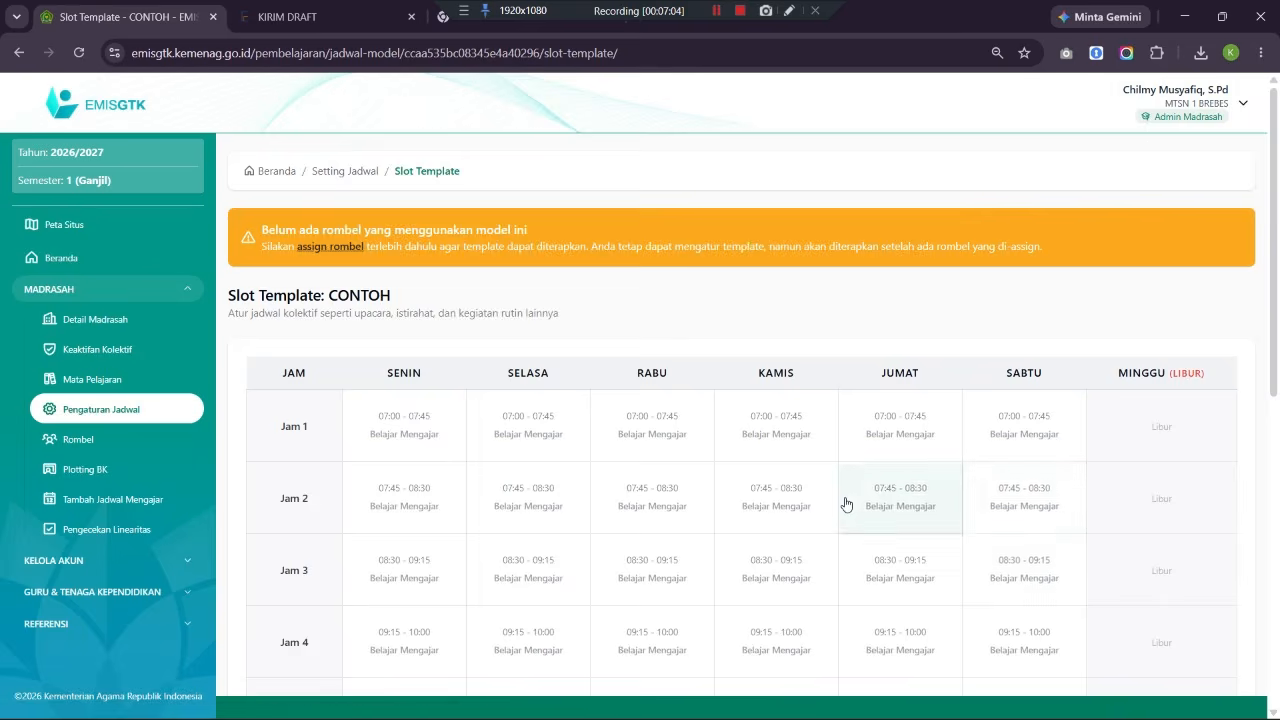
# Highlight instruction k, about opening the slot template, in yellow in the Word guide, and return to EMIS GTK in Chrome.
pyautogui.scroll(-2, 843, 503)
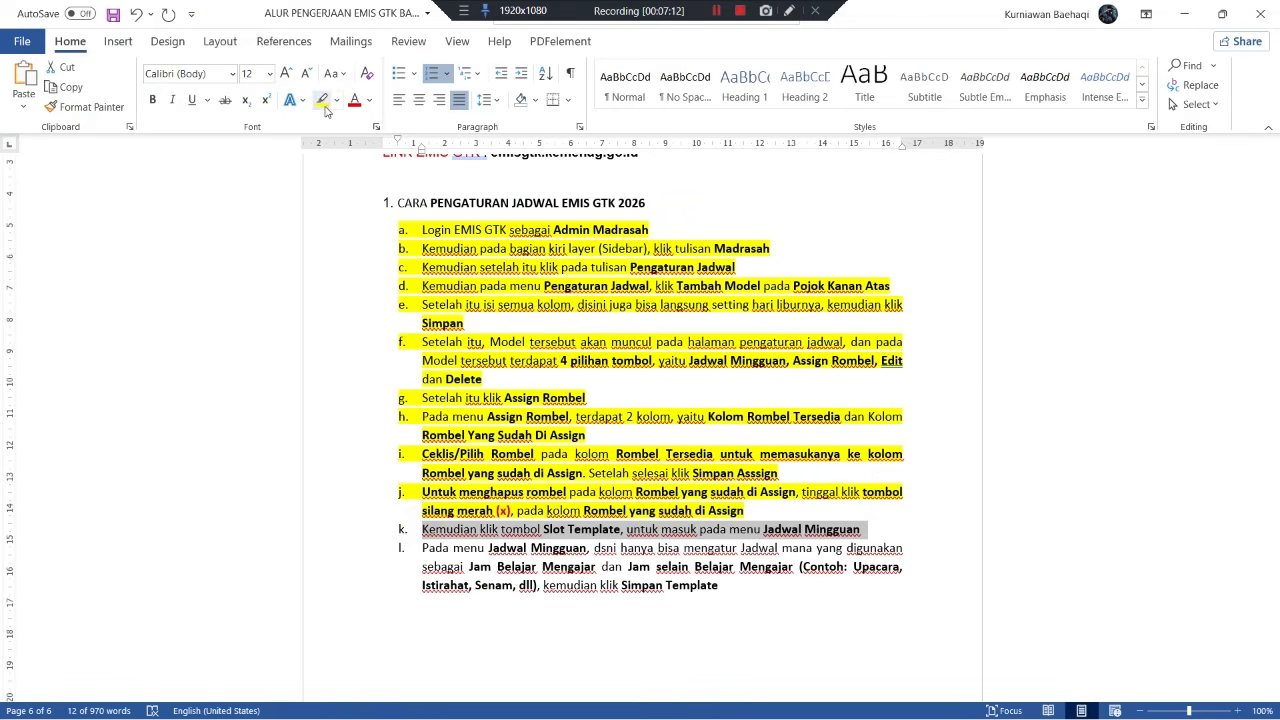
pyautogui.click(322, 99)
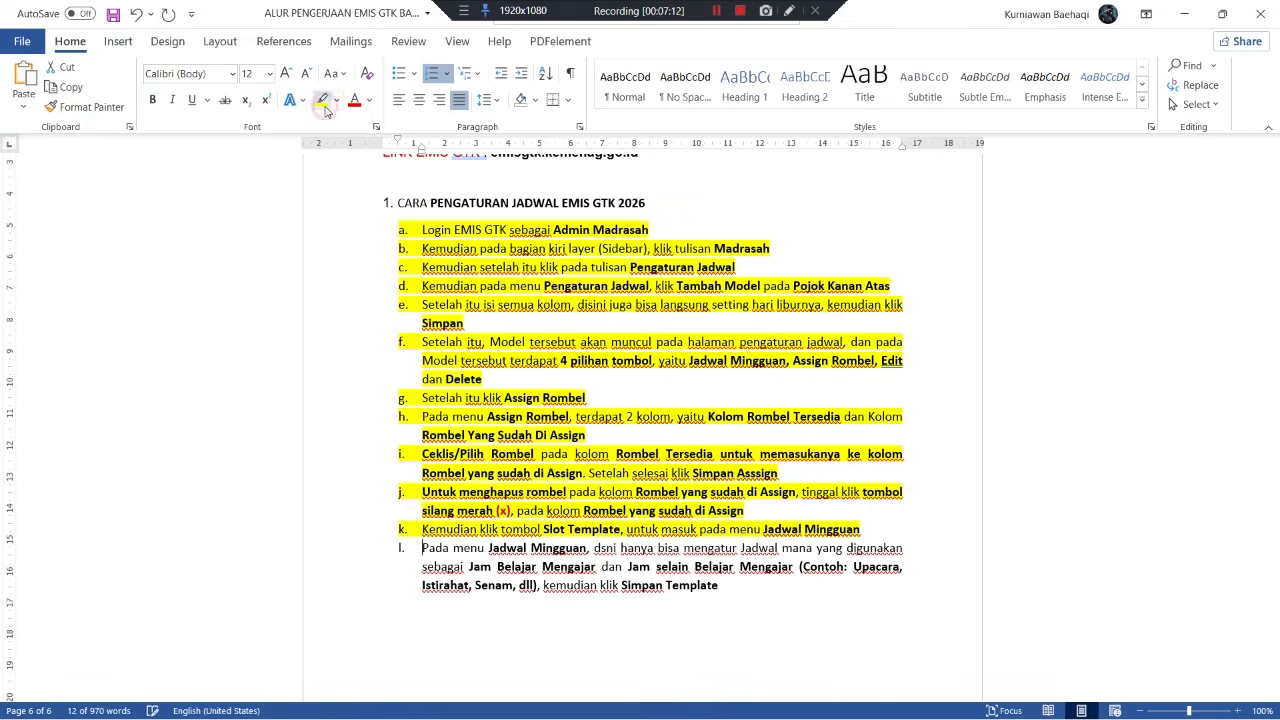
pyautogui.click(693, 525)
pyautogui.click(752, 701)
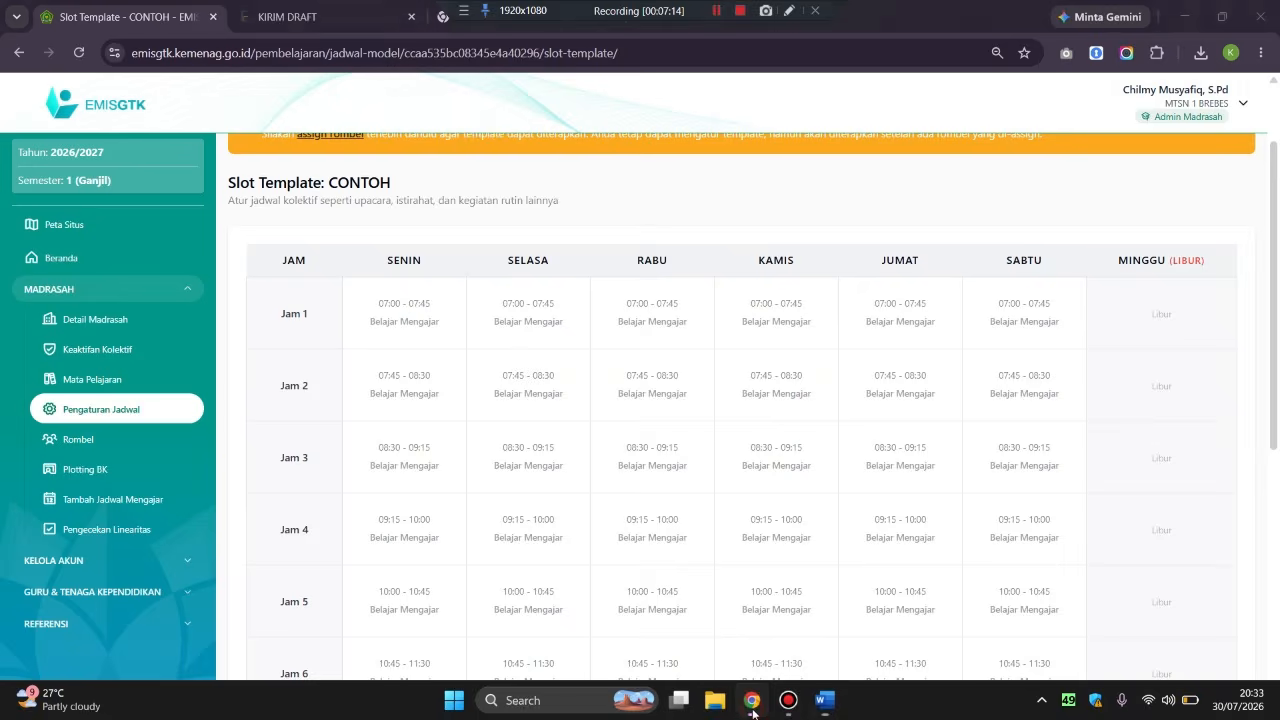
# Examine the CONTOH model's slot template, reading the daily time slots from Jam 1 through Jam 10.
pyautogui.scroll(1, 630, 438)
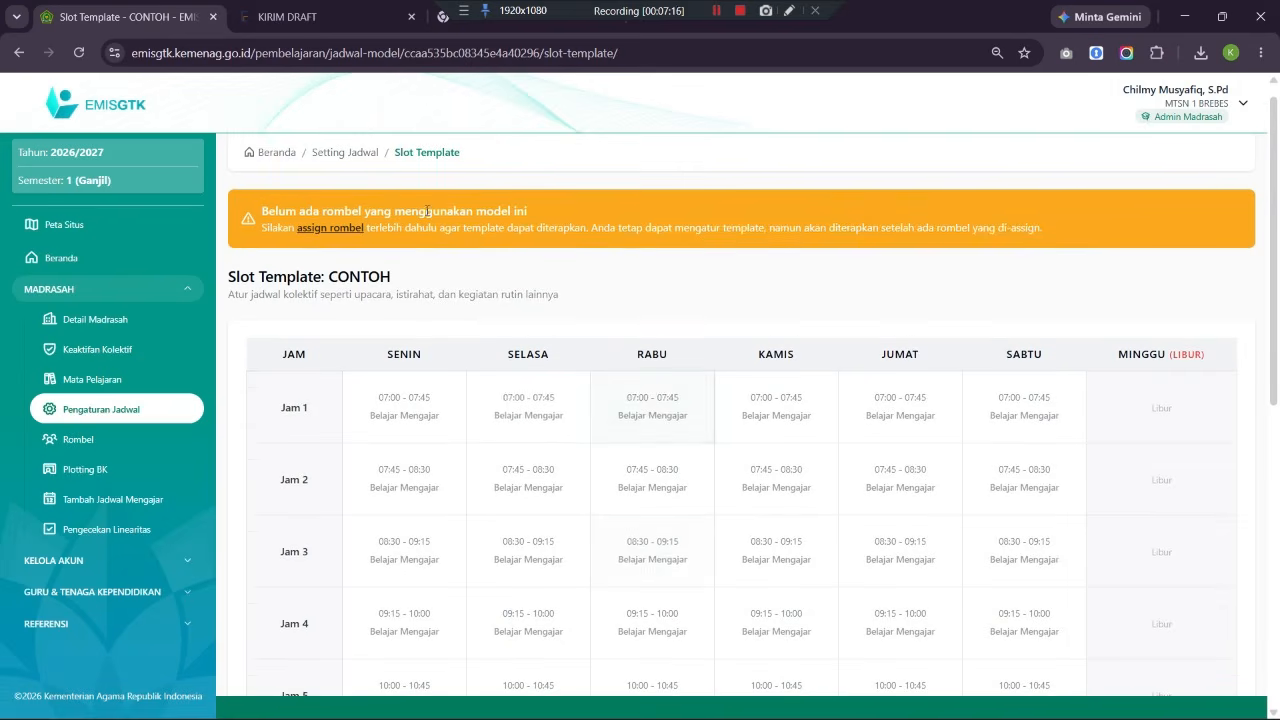
pyautogui.scroll(-2, 448, 281)
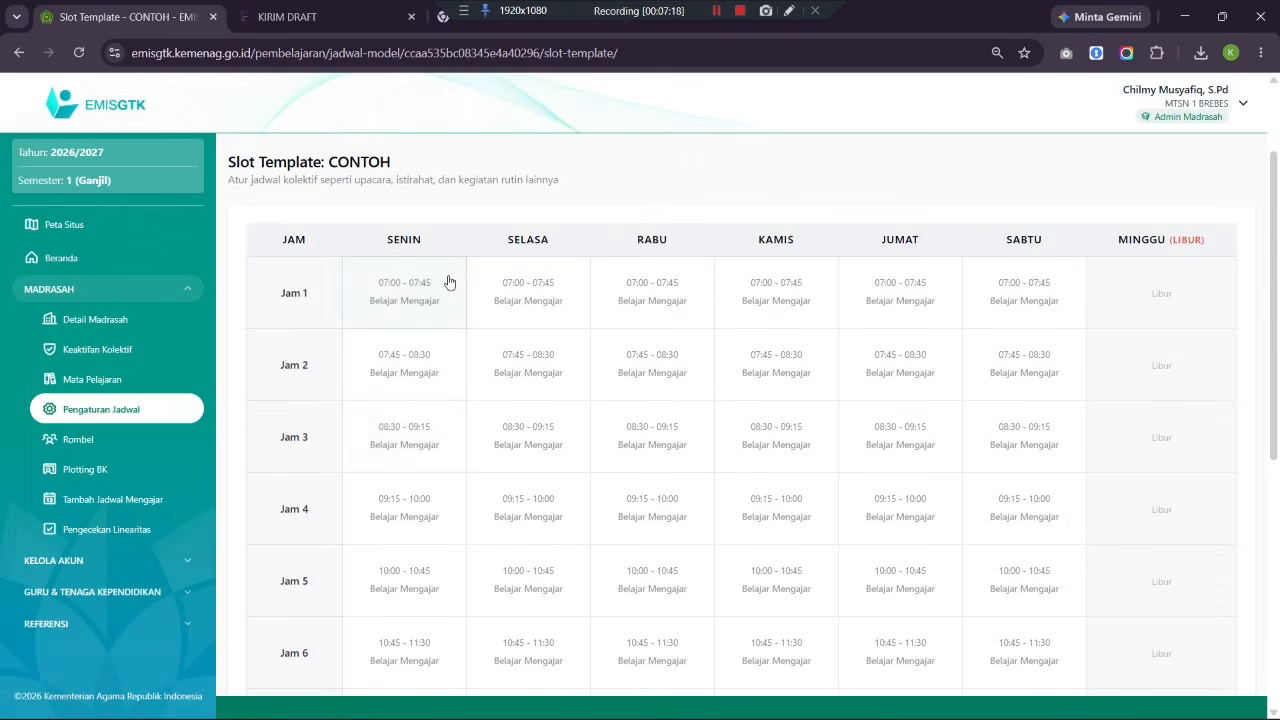
pyautogui.scroll(-2, 457, 449)
pyautogui.scroll(-2, 457, 449)
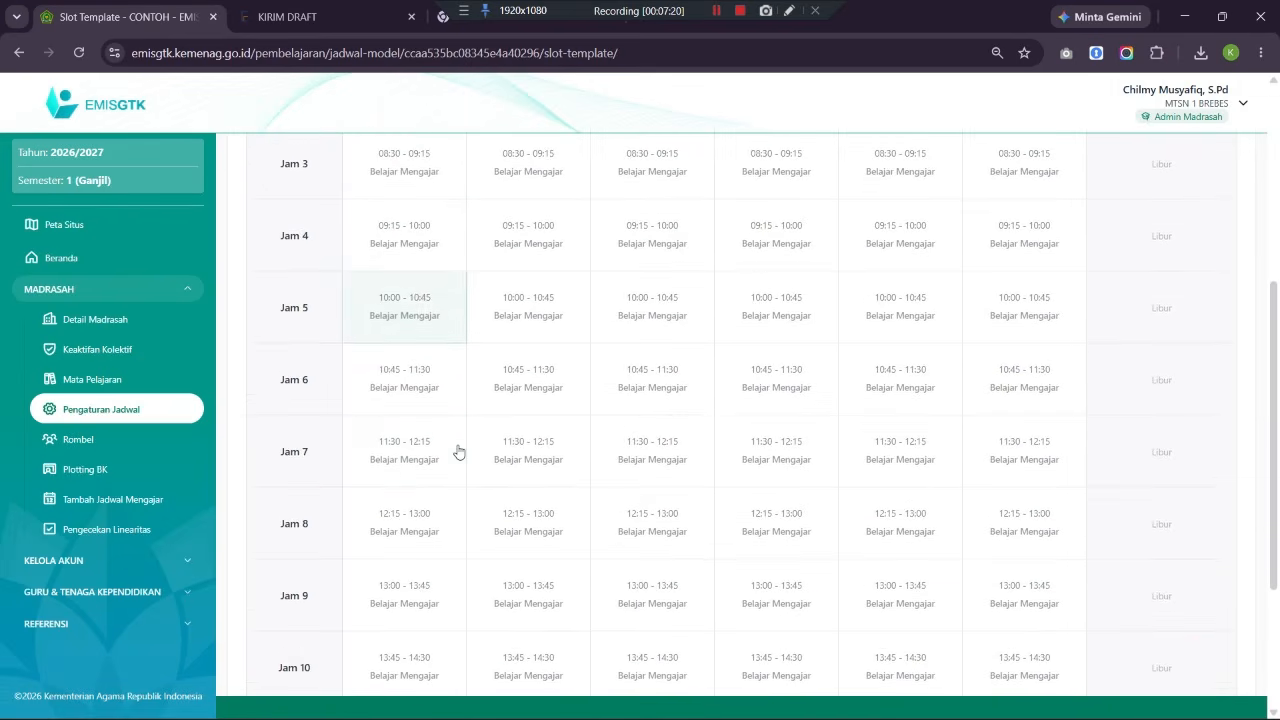
pyautogui.scroll(3, 457, 451)
pyautogui.scroll(2, 457, 451)
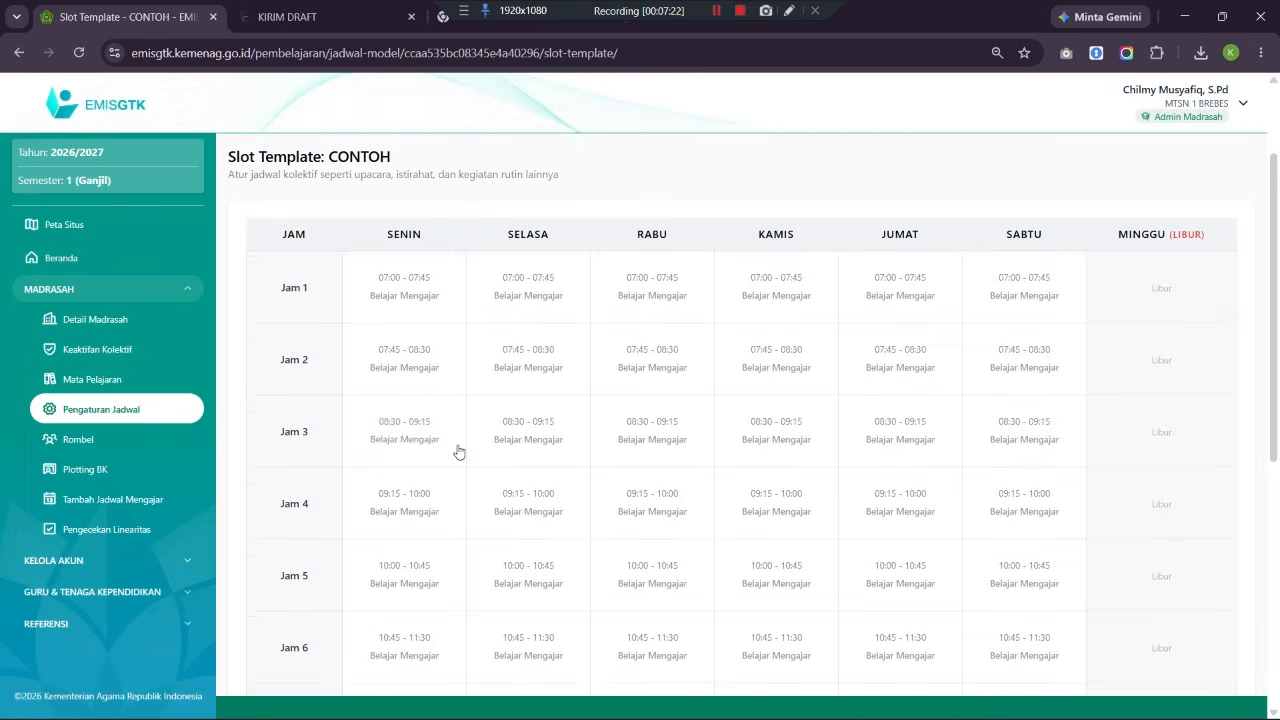
pyautogui.scroll(-3, 443, 432)
pyautogui.scroll(-2, 443, 432)
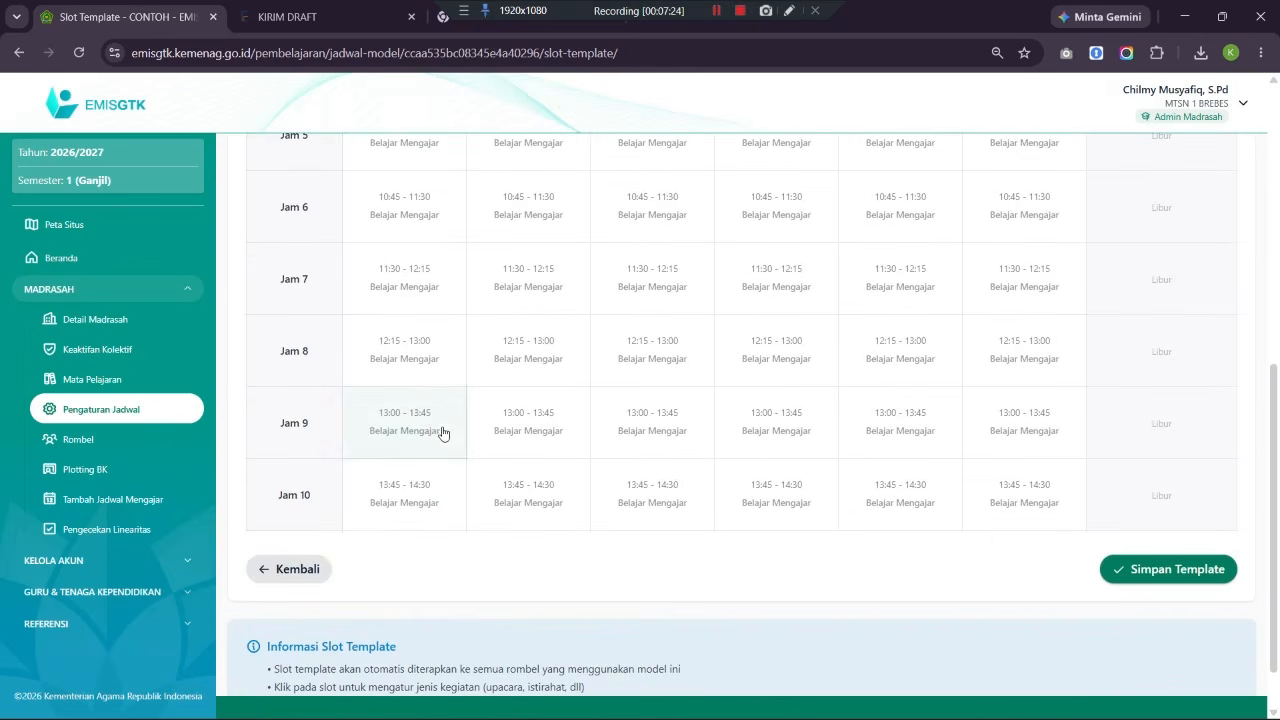
pyautogui.scroll(3, 700, 469)
pyautogui.scroll(2, 700, 469)
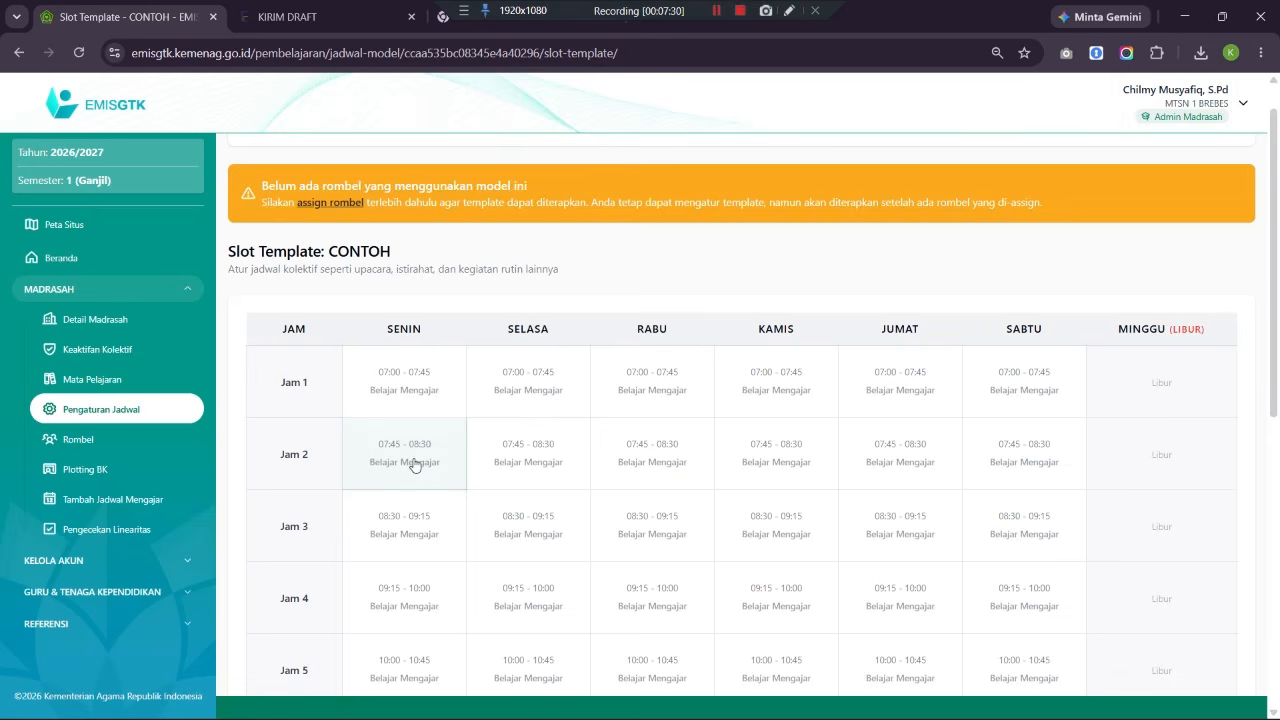
# Inspect the edit forms for Senin Jam 2 and Jam 1, including the Jenis Kegiatan options, and close them without saving.
pyautogui.click(415, 464)
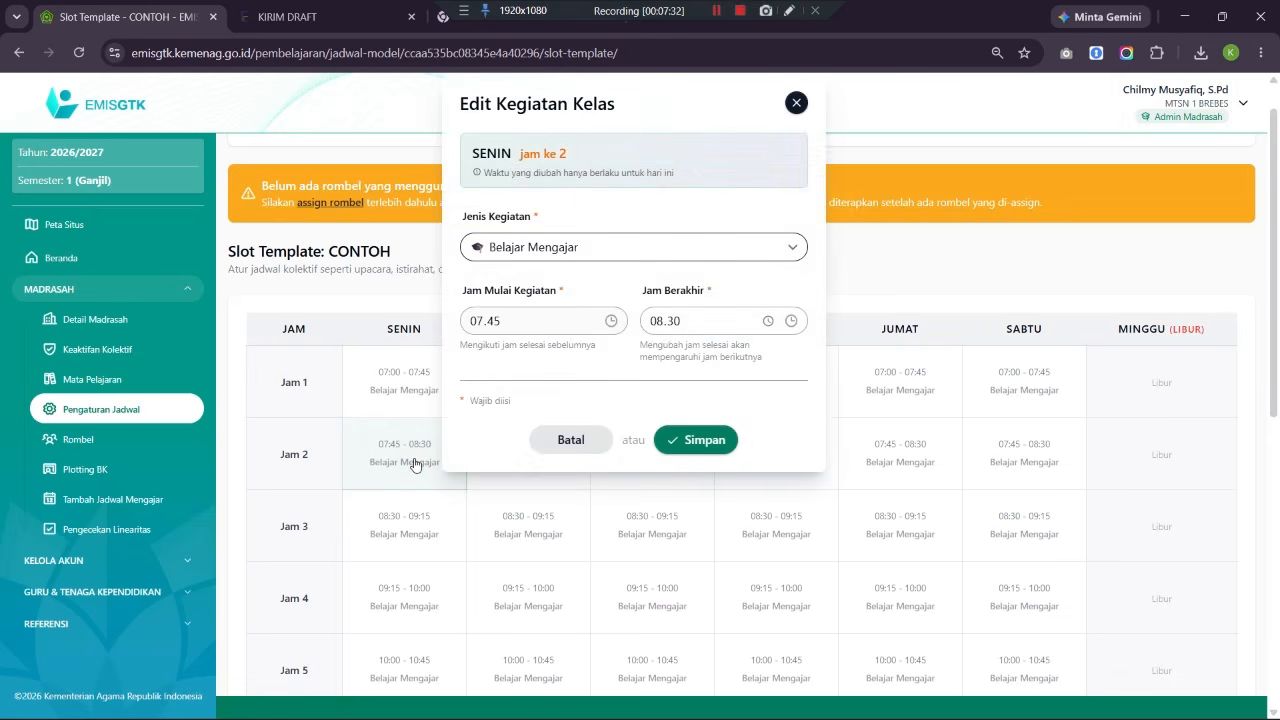
pyautogui.click(570, 440)
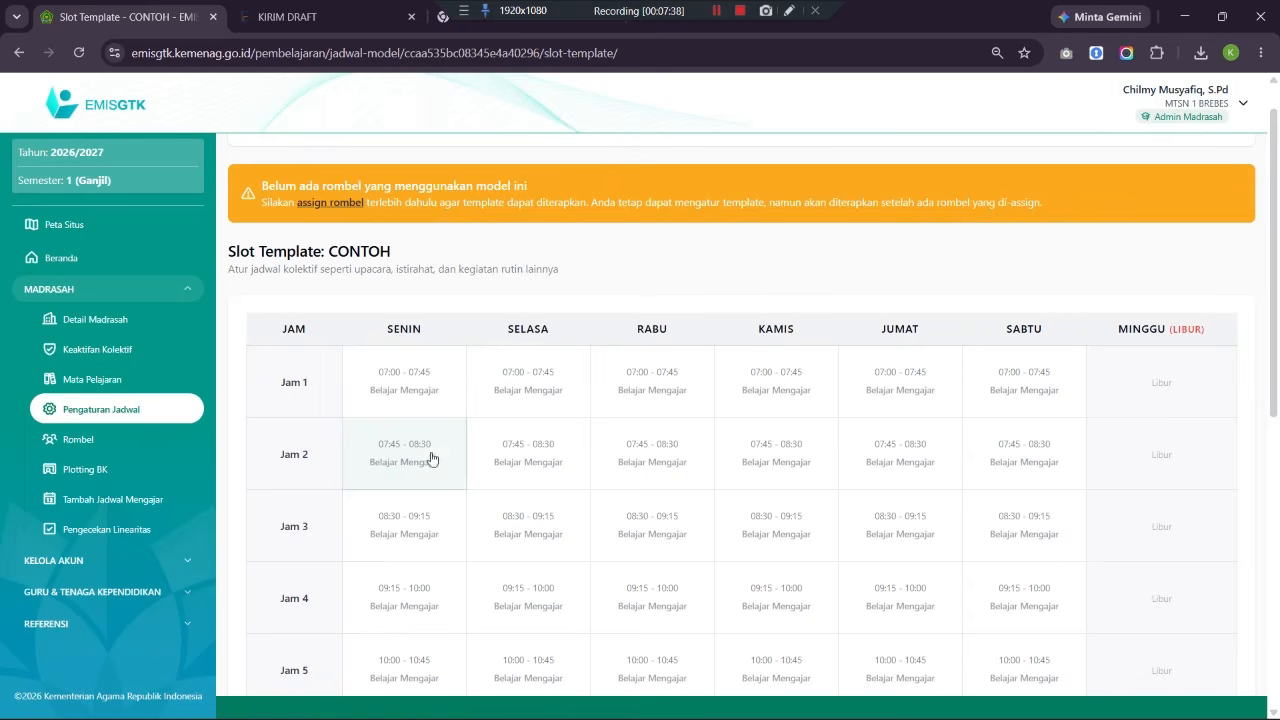
pyautogui.click(394, 397)
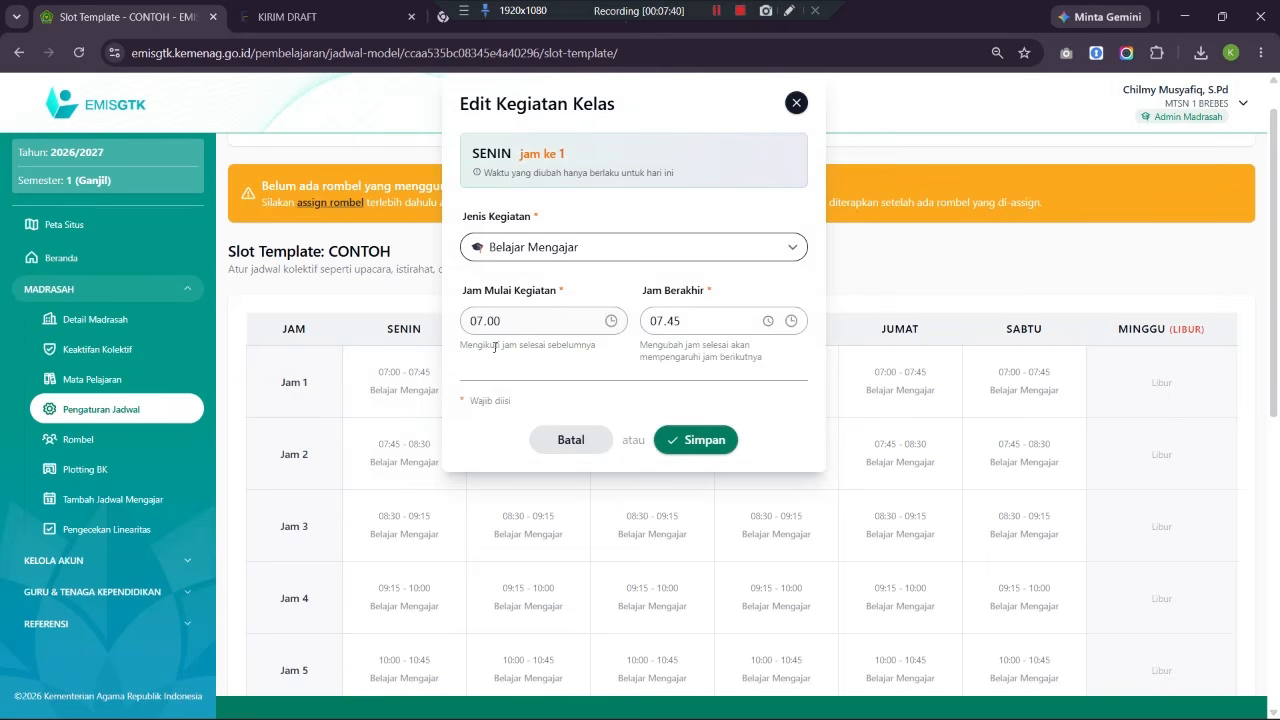
pyautogui.click(624, 250)
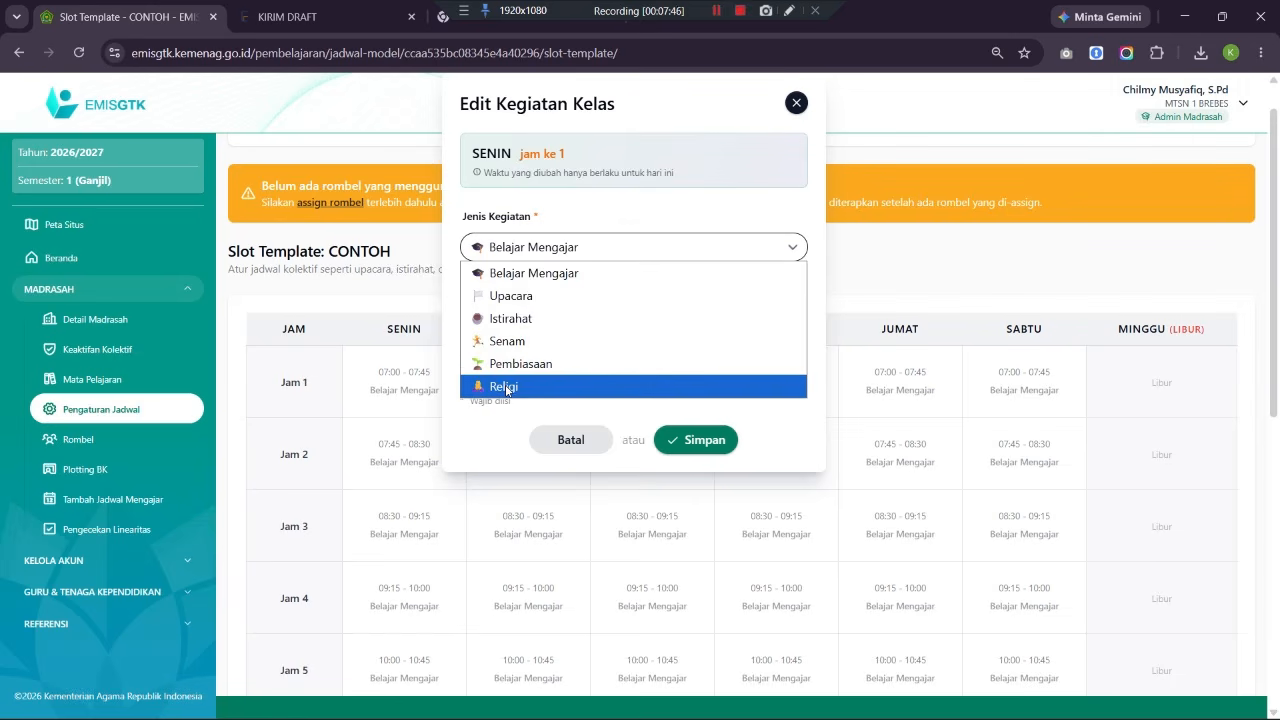
pyautogui.click(545, 442)
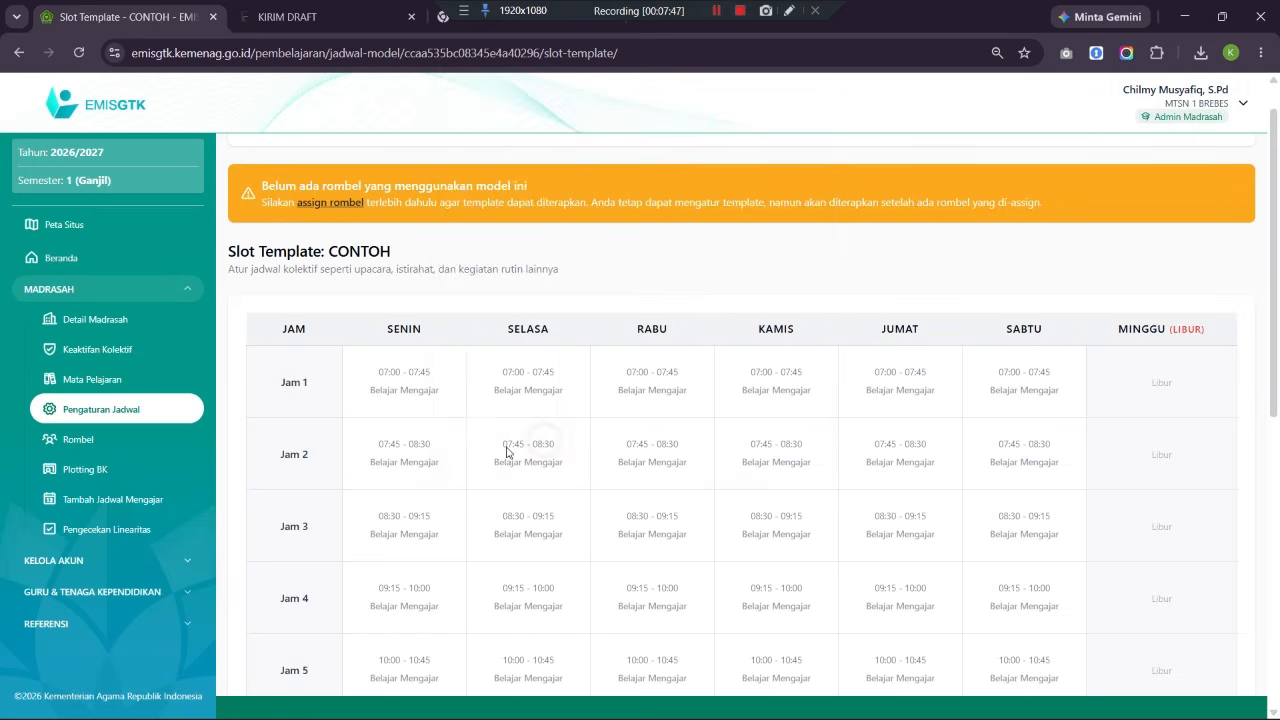
# Set the activity of Senin Jam 1 to Upacara, save the slot, locate the Simpan Template option and switch to Word.
pyautogui.click(421, 380)
pyautogui.click(525, 256)
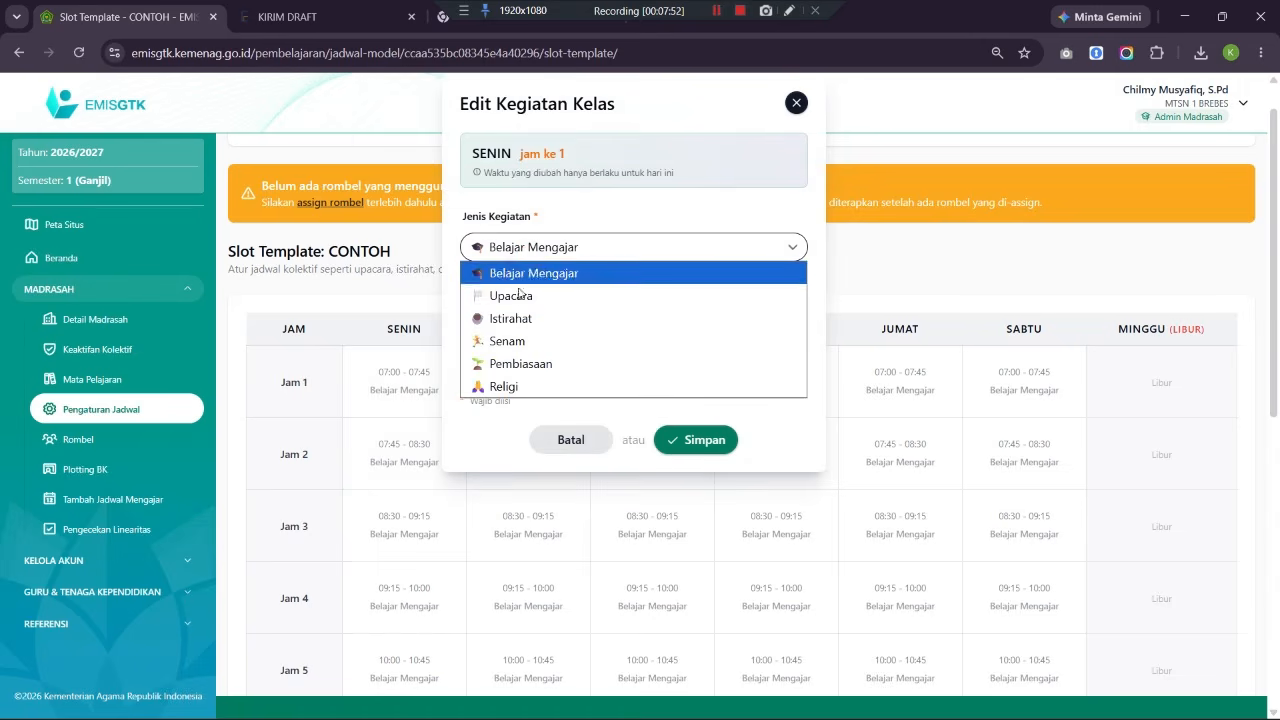
pyautogui.click(530, 296)
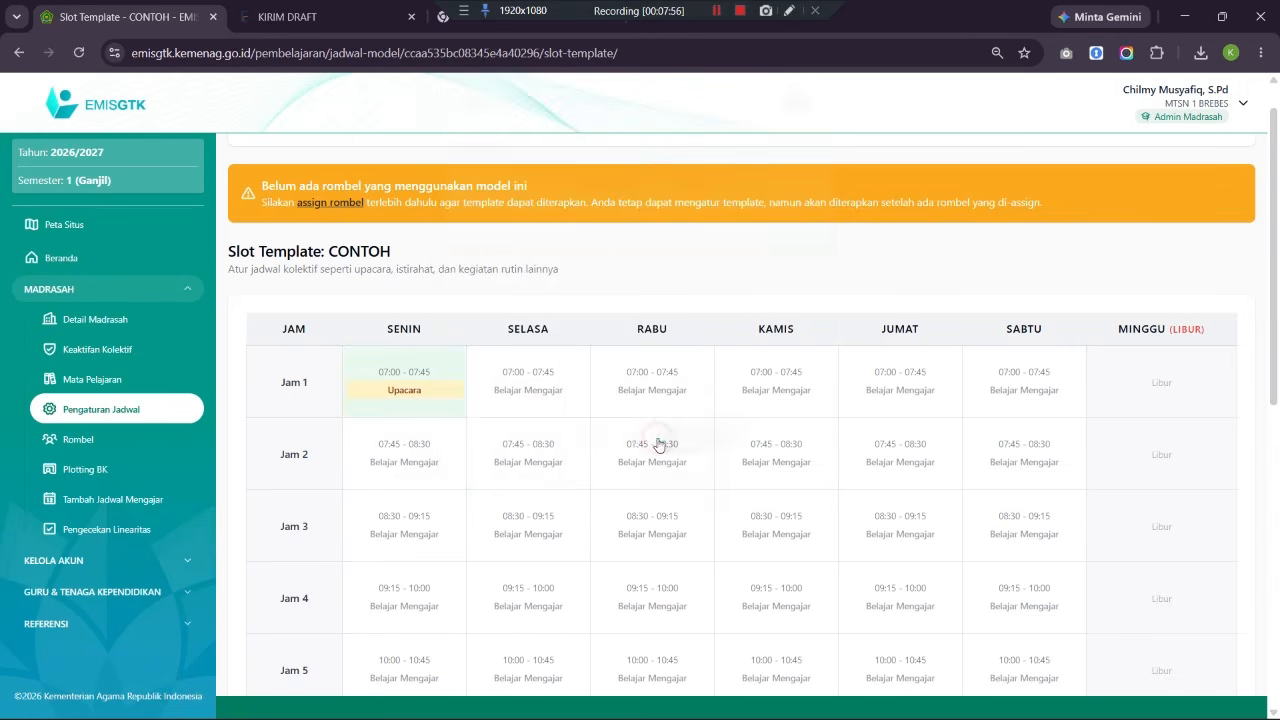
pyautogui.click(662, 440)
pyautogui.scroll(-6, 628, 450)
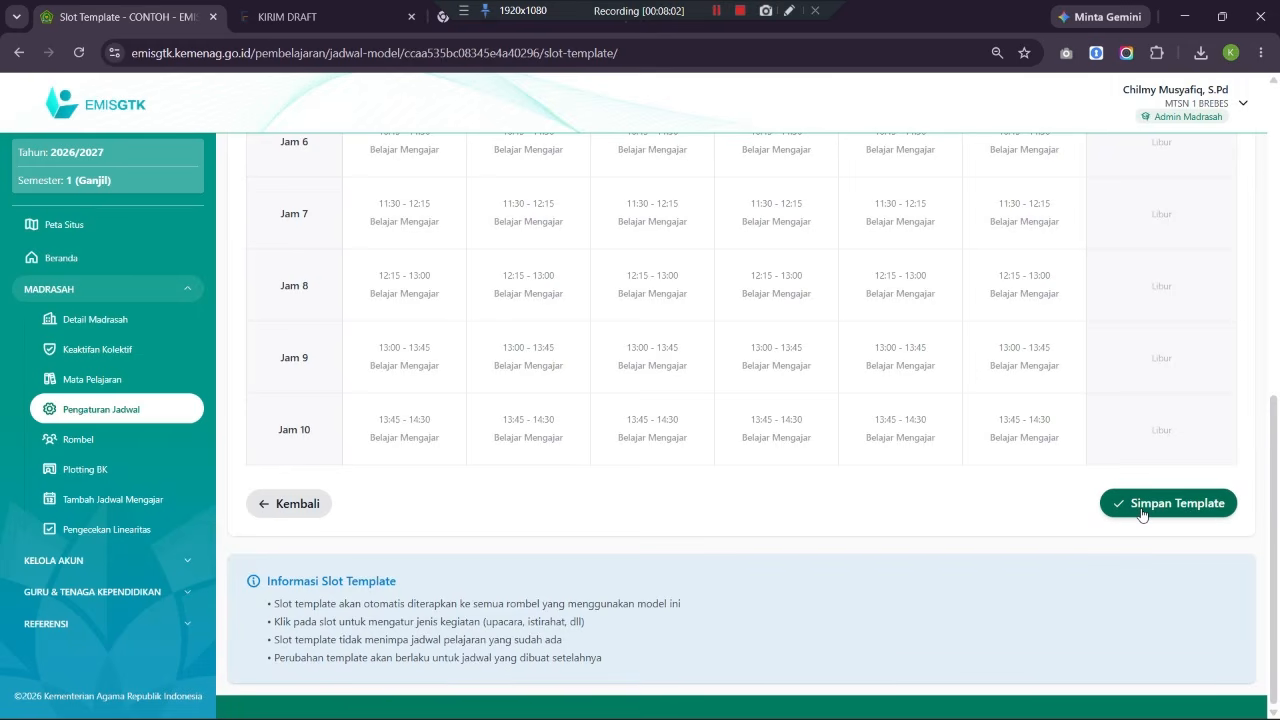
pyautogui.moveTo(902, 689)
pyautogui.click(834, 690)
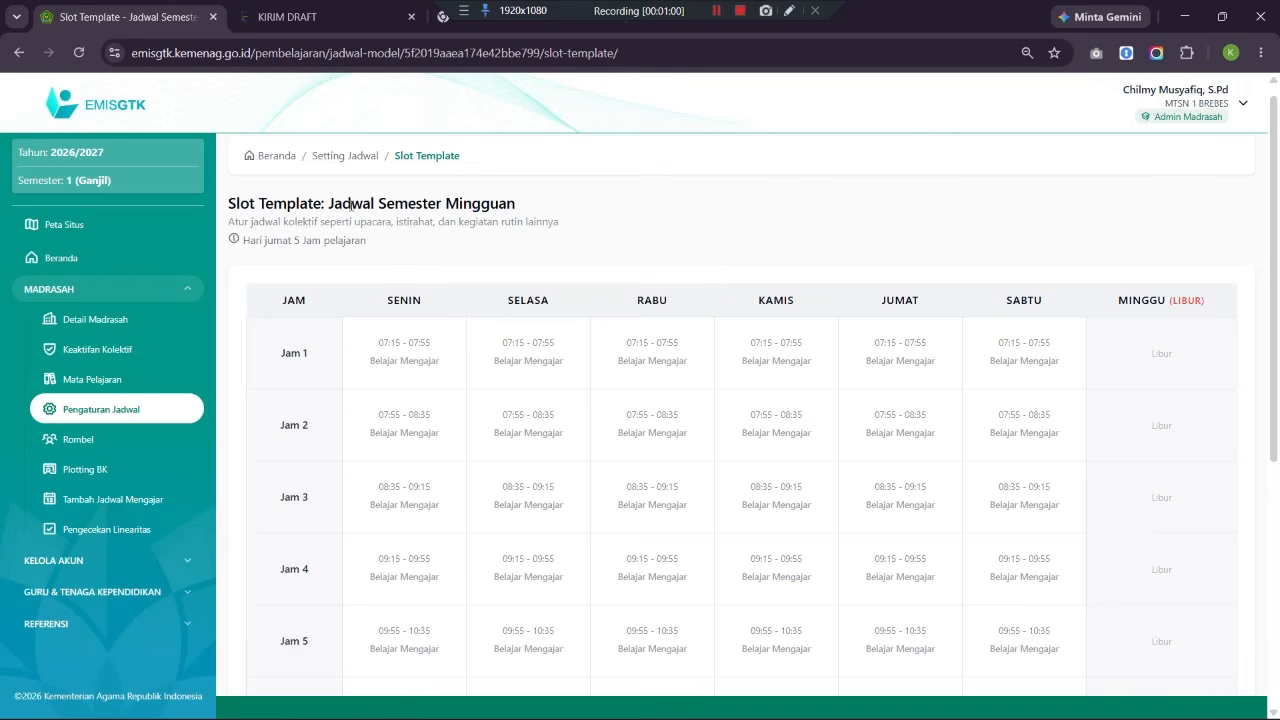
# Review the Jadwal Semester Mingguan slot template in EMIS GTK down to Jam 8, and return to the list of models.
pyautogui.scroll(-1, 477, 289)
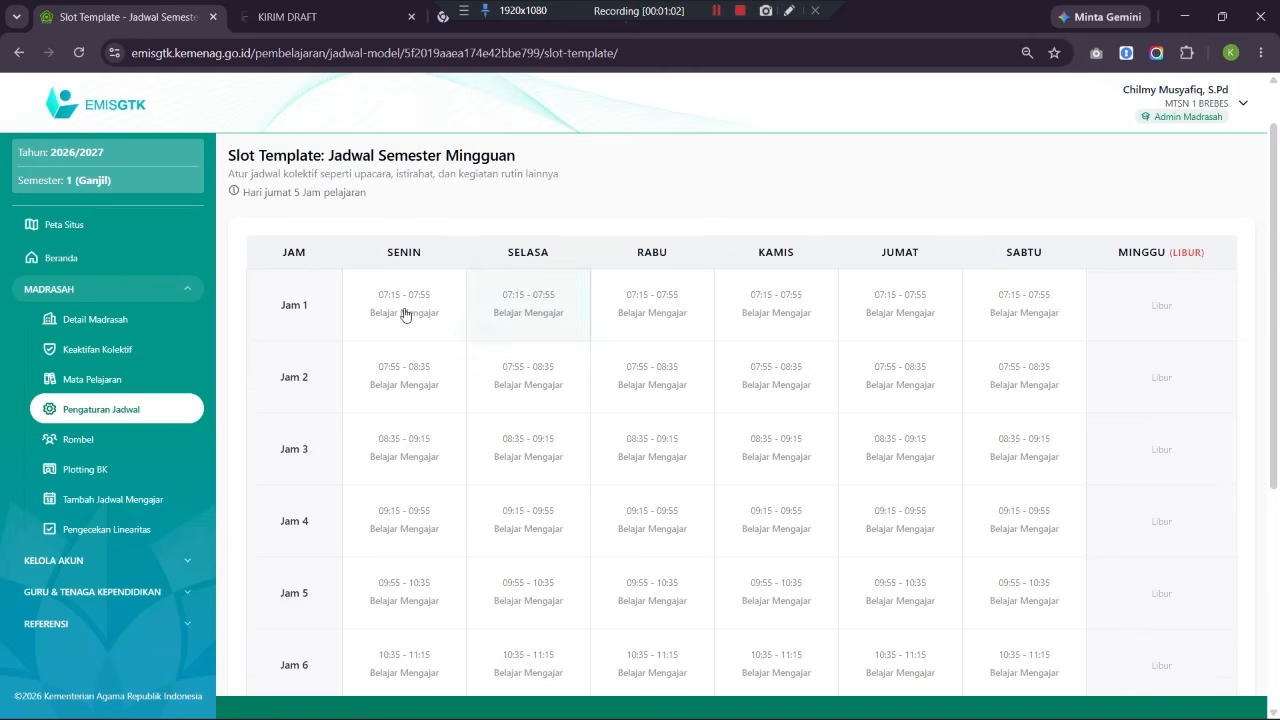
pyautogui.scroll(-1, 309, 323)
pyautogui.scroll(-4, 307, 301)
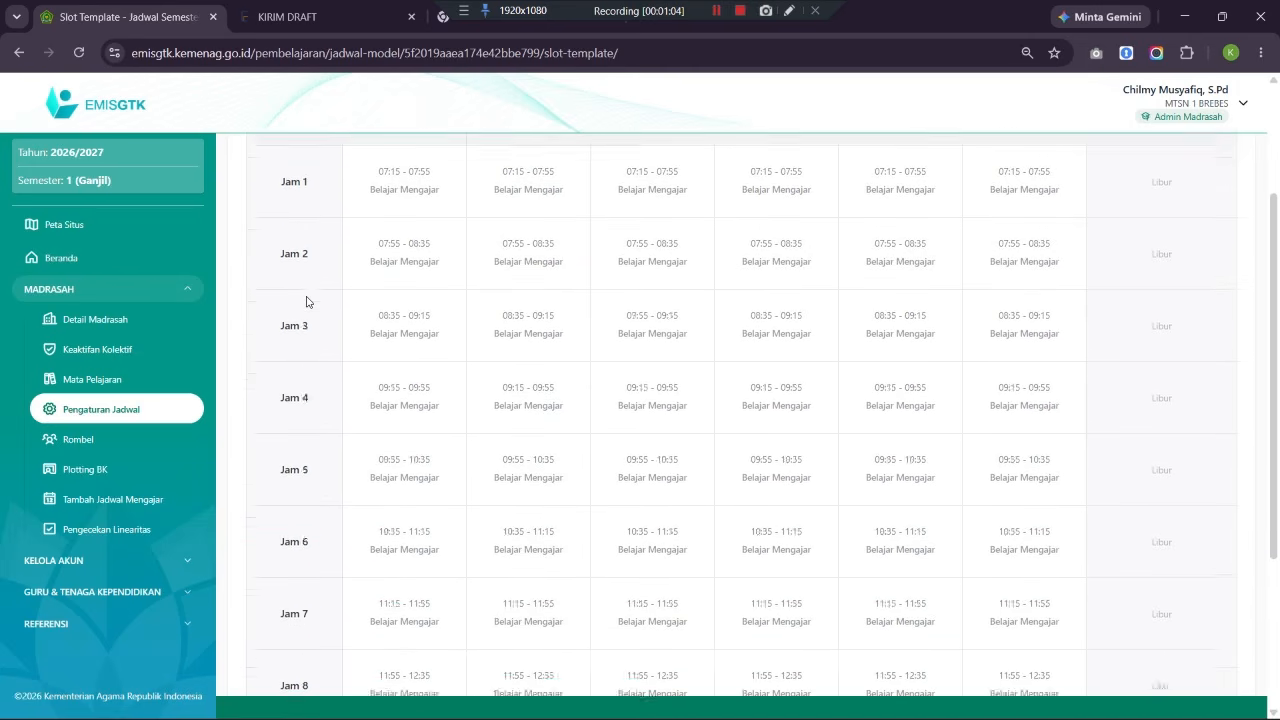
pyautogui.scroll(3, 309, 360)
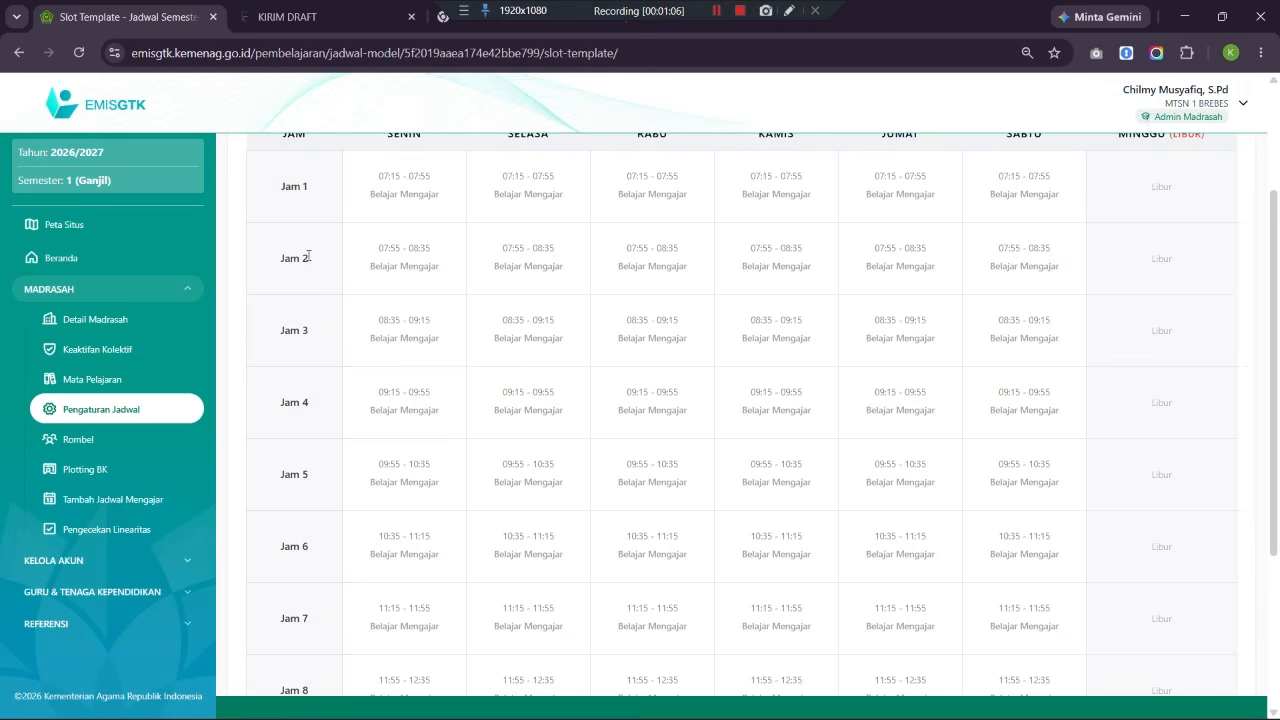
pyautogui.scroll(-2, 309, 343)
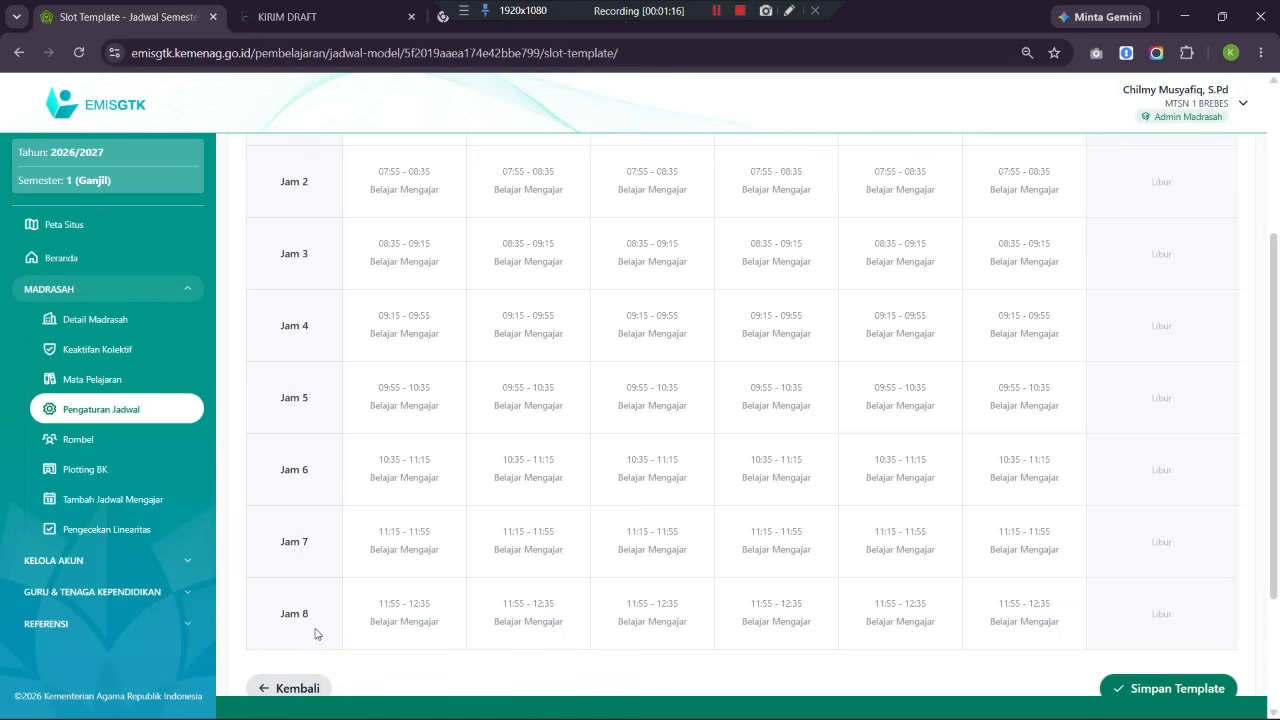
pyautogui.click(295, 688)
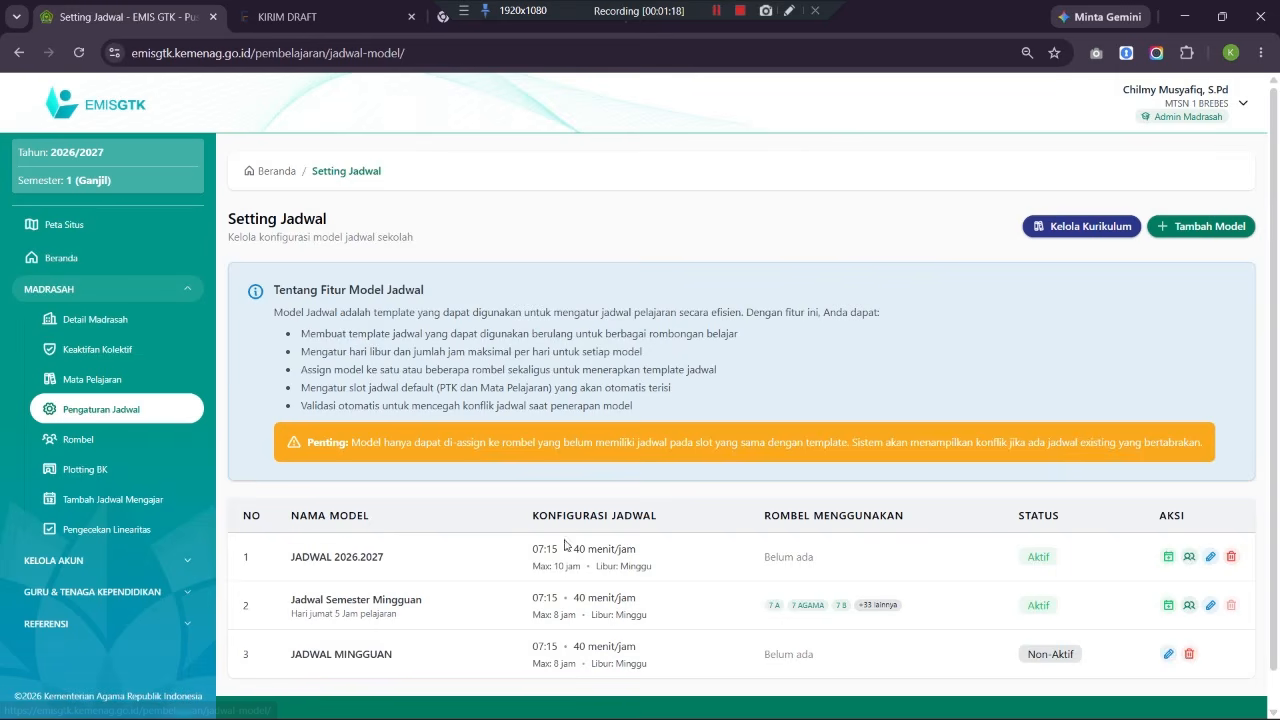
# Reopen the slot template of Jadwal Semester Mingguan, check its lesson hours from Jam 1 to Jam 8, and go back to Setting Jadwal.
pyautogui.click(1211, 606)
pyautogui.click(1166, 606)
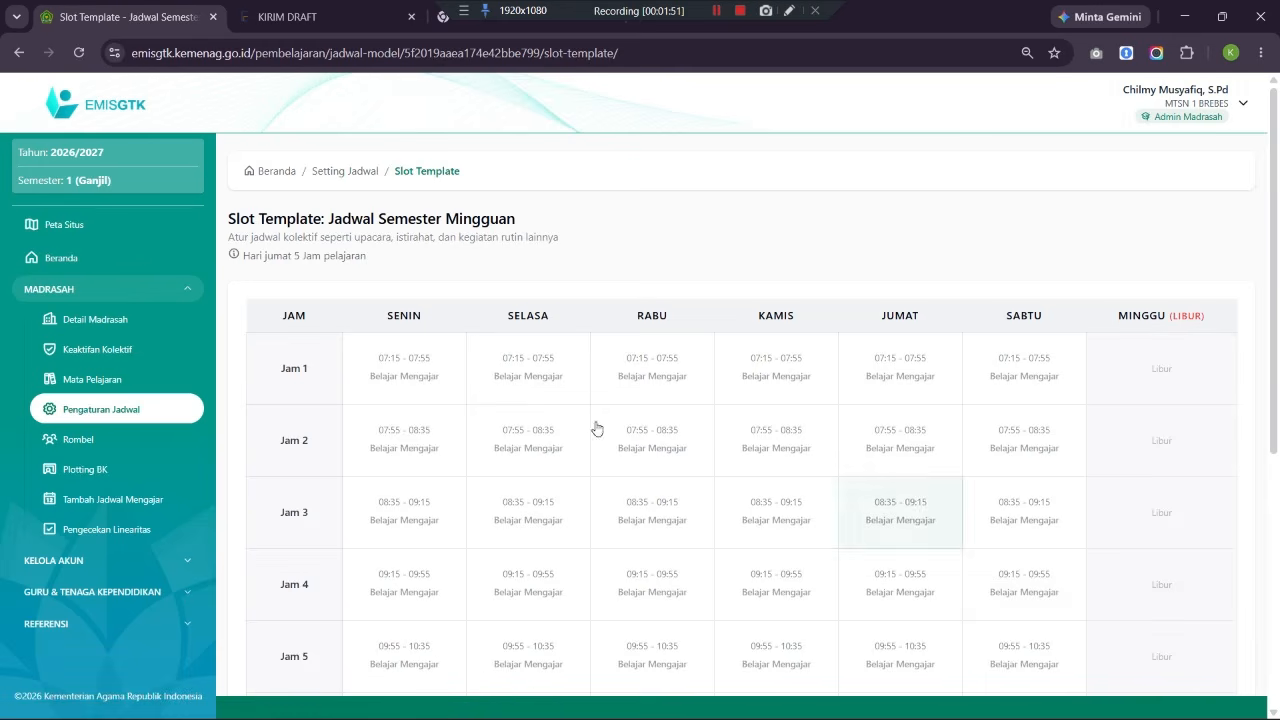
pyautogui.scroll(-3, 317, 540)
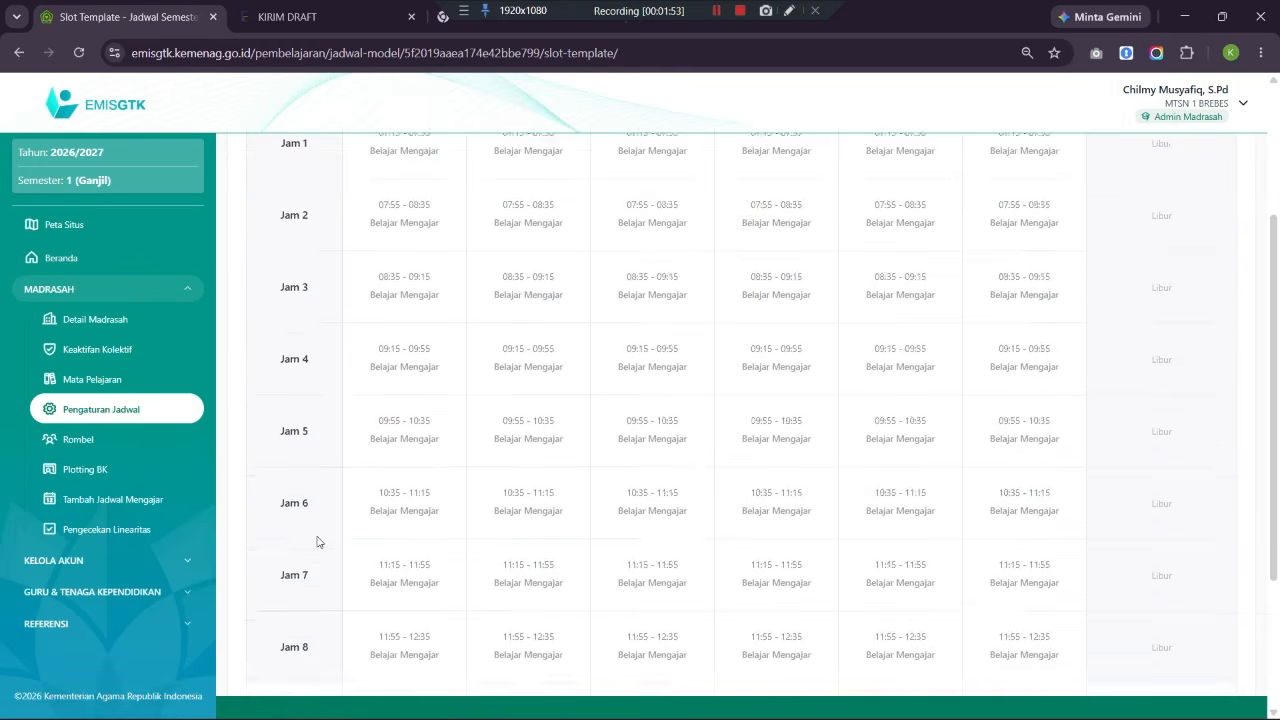
pyautogui.scroll(2, 329, 482)
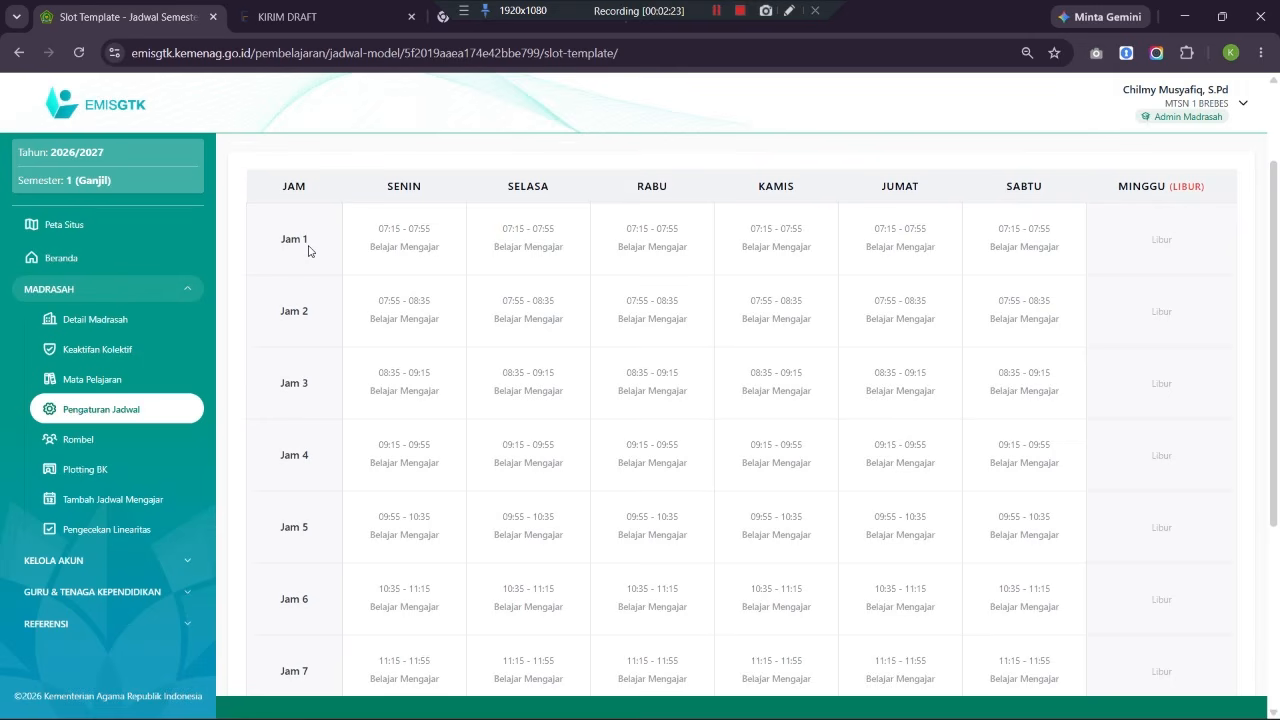
pyautogui.scroll(-1, 308, 251)
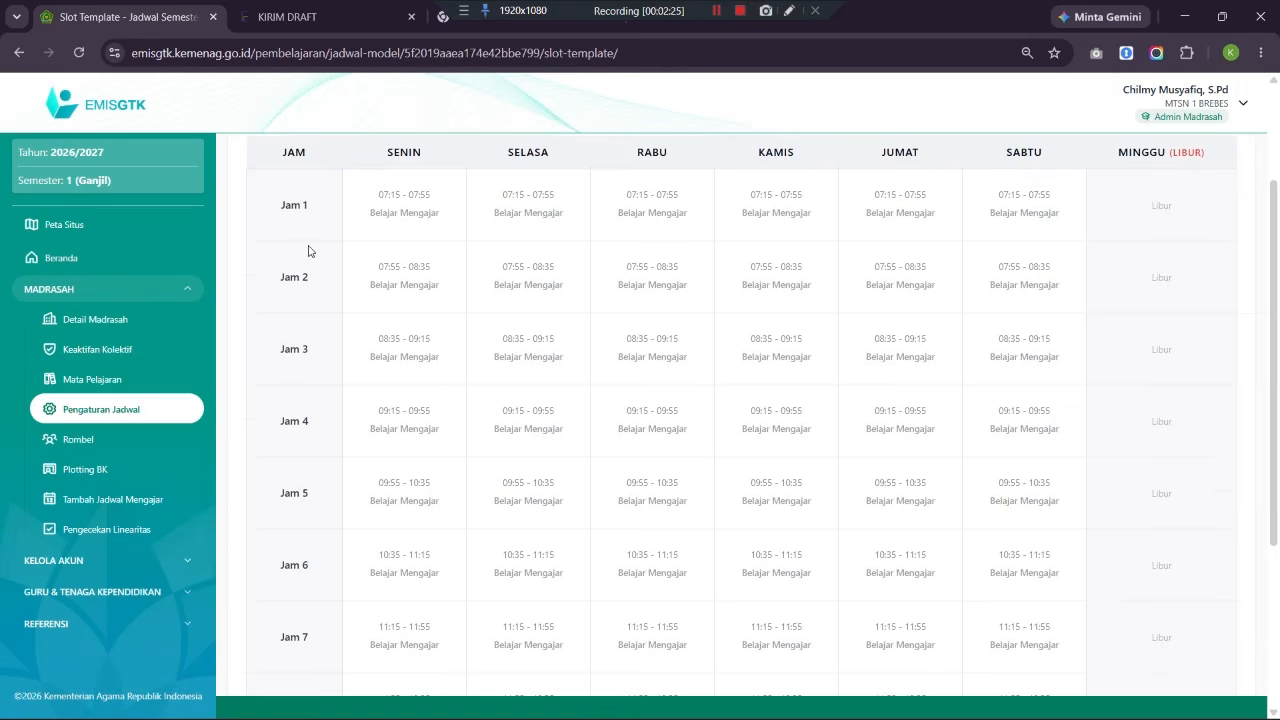
pyautogui.scroll(-1, 311, 388)
pyautogui.scroll(-3, 305, 615)
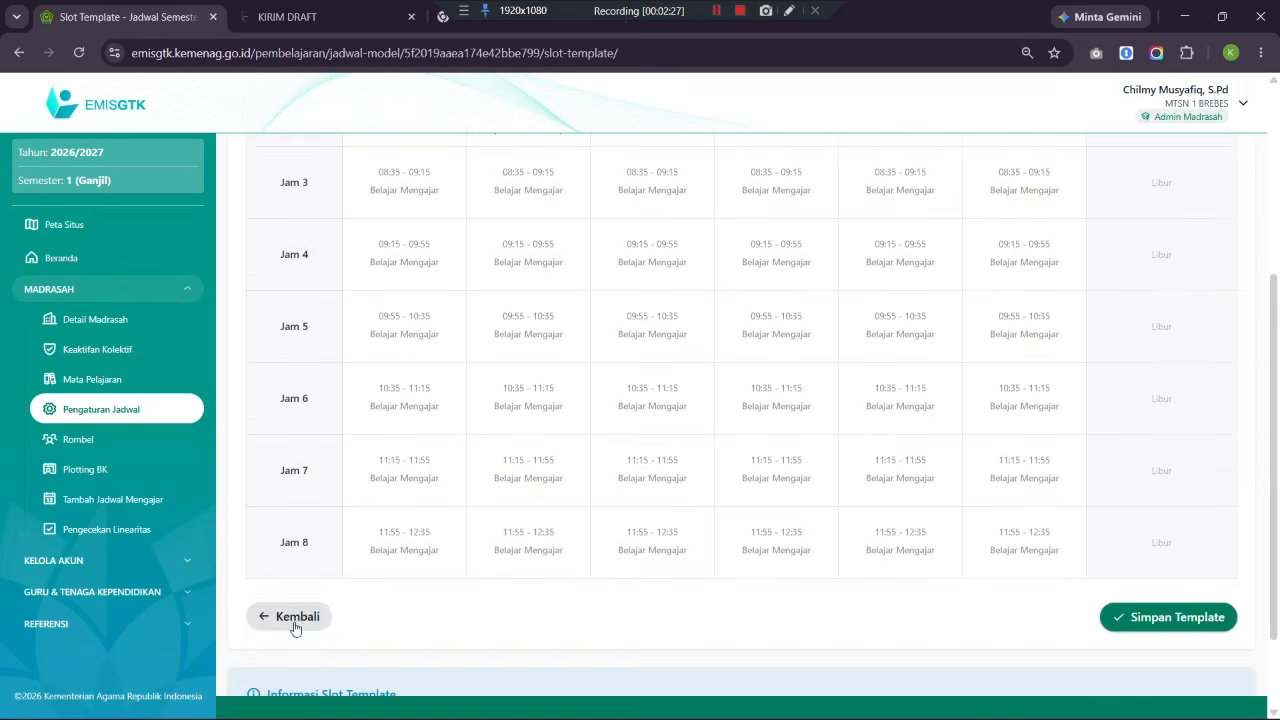
pyautogui.click(294, 624)
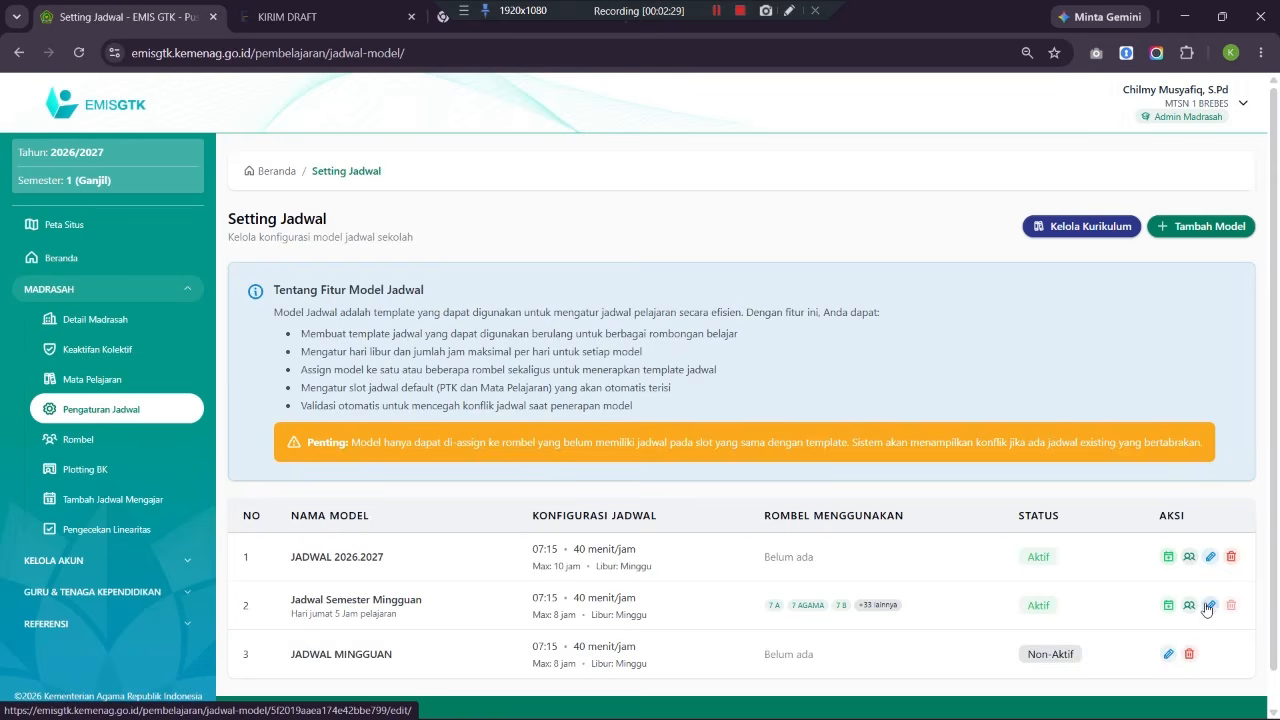
# View the Senin Jam 1 edit form in the Jadwal Semester Mingguan slot template, cancel it, and return to Pengaturan Jadwal.
pyautogui.click(1170, 608)
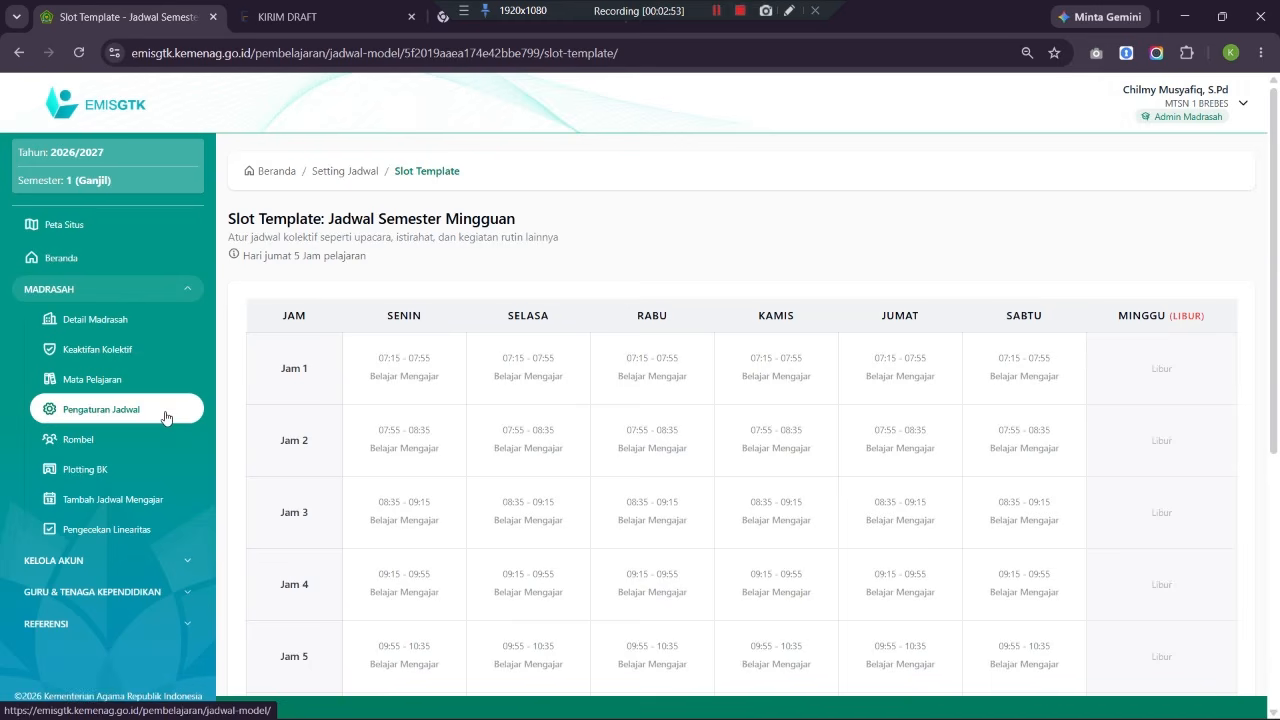
pyautogui.click(401, 384)
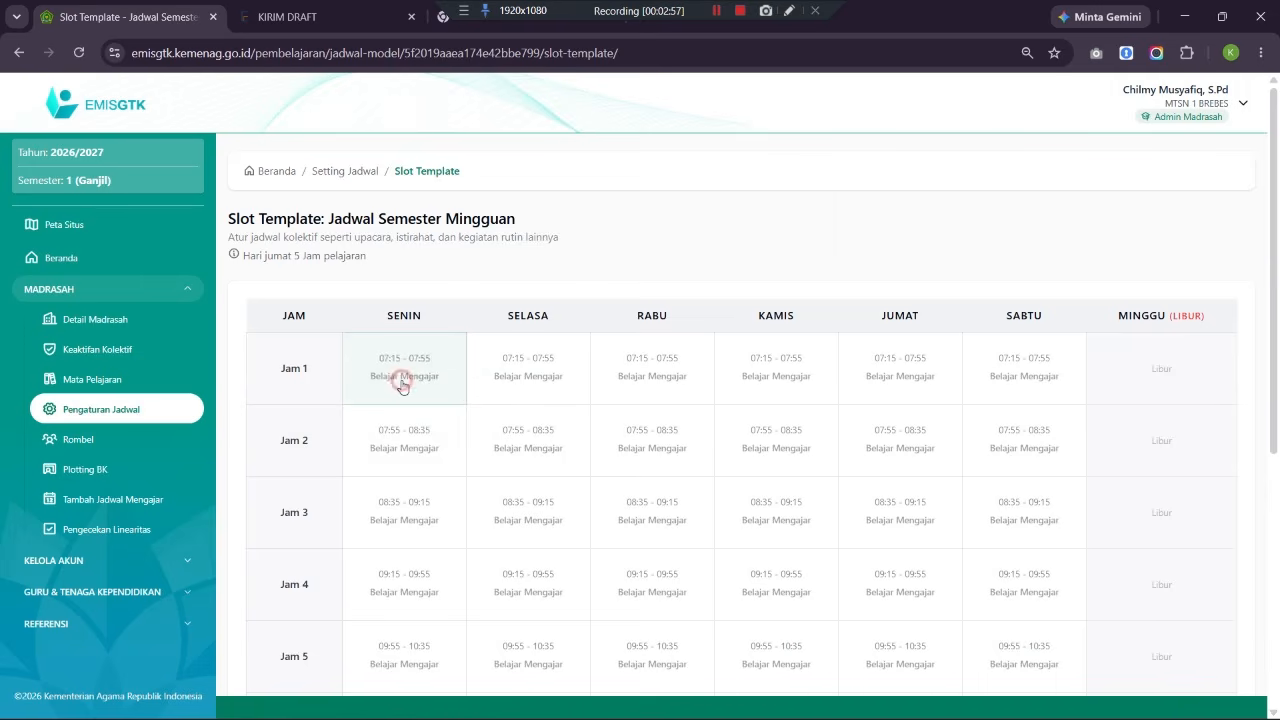
pyautogui.click(572, 445)
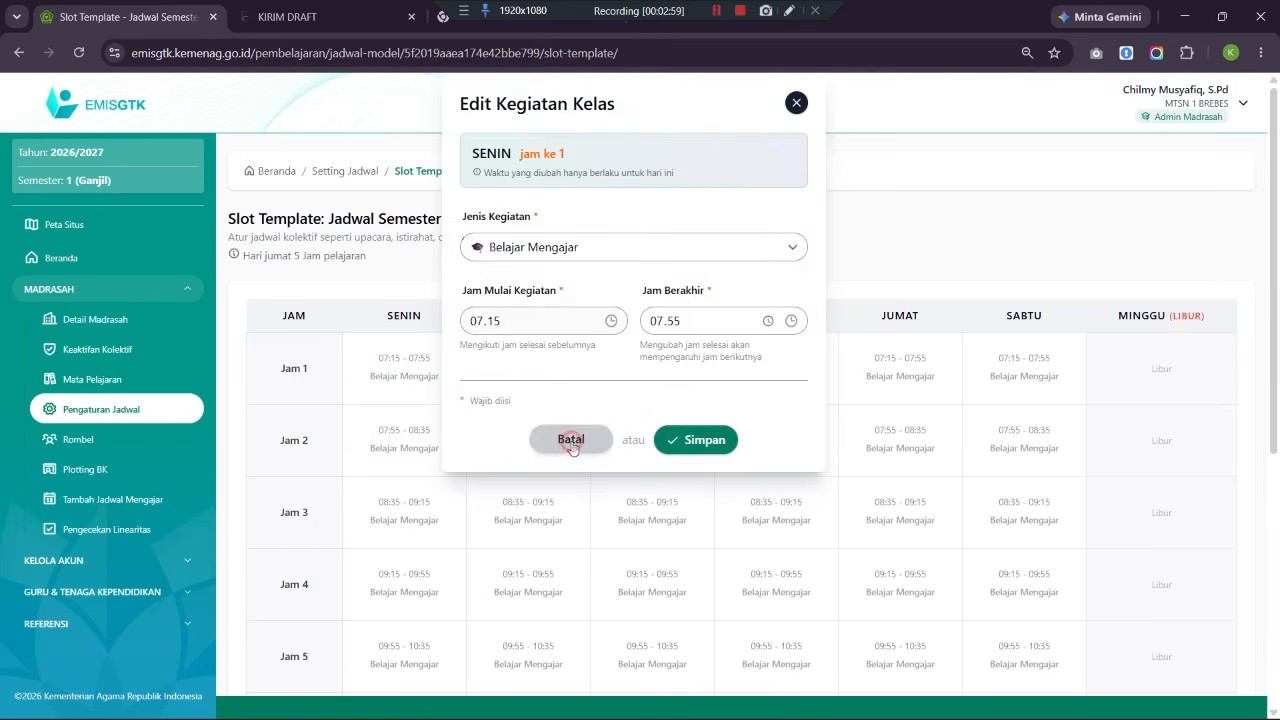
pyautogui.click(150, 410)
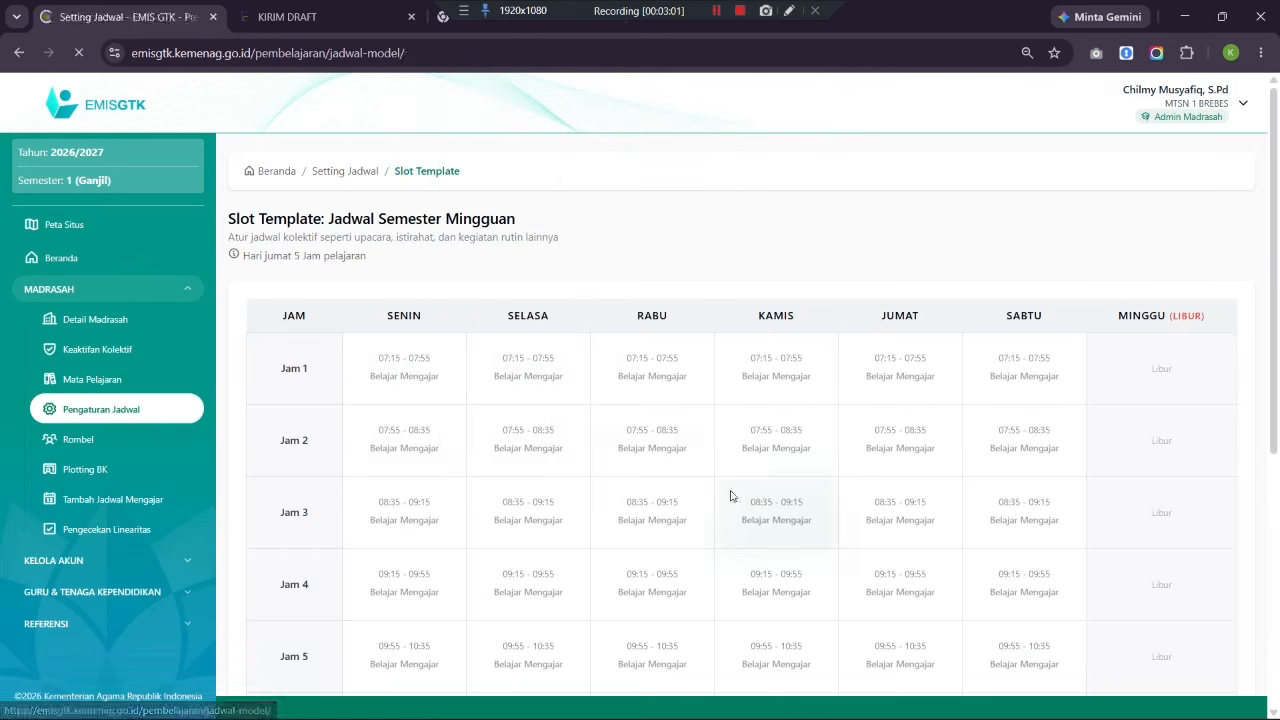
# Add a schedule model named CONTOH with a maximum of 10 hours per day and Minggu as the holiday, and save it.
pyautogui.scroll(-1, 854, 529)
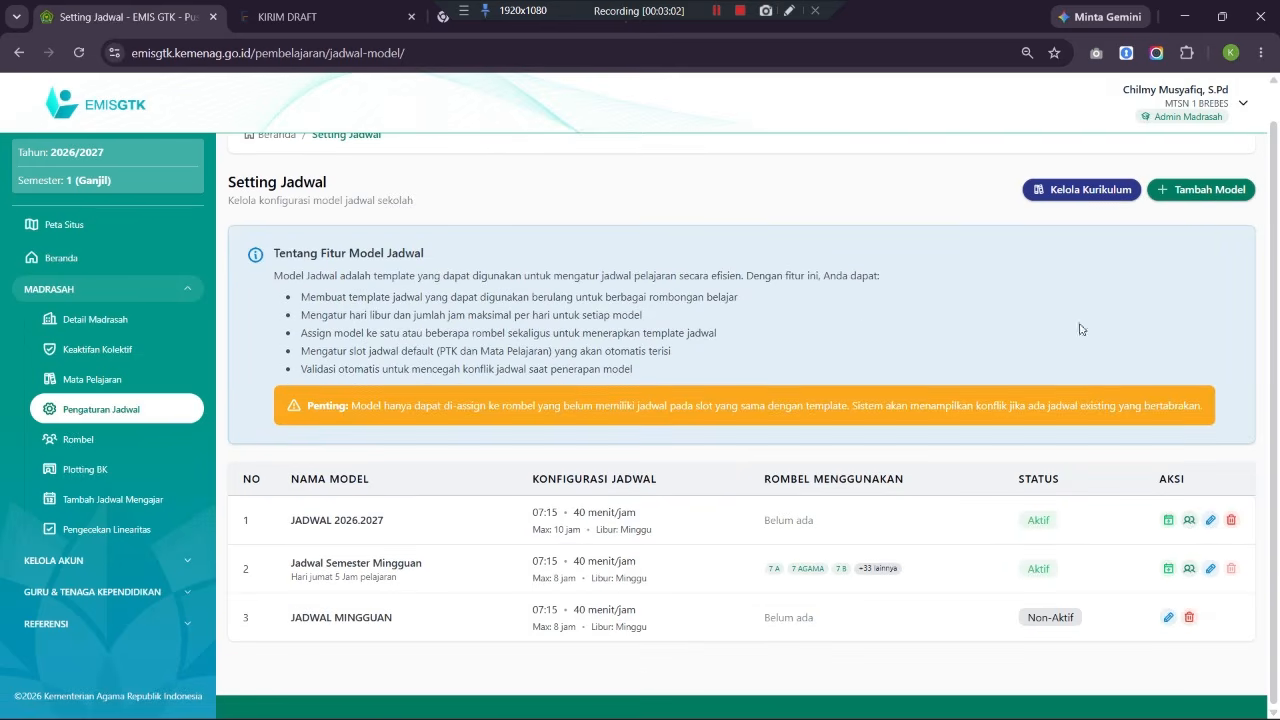
pyautogui.click(1203, 190)
pyautogui.click(563, 314)
pyautogui.write('CONTOH')
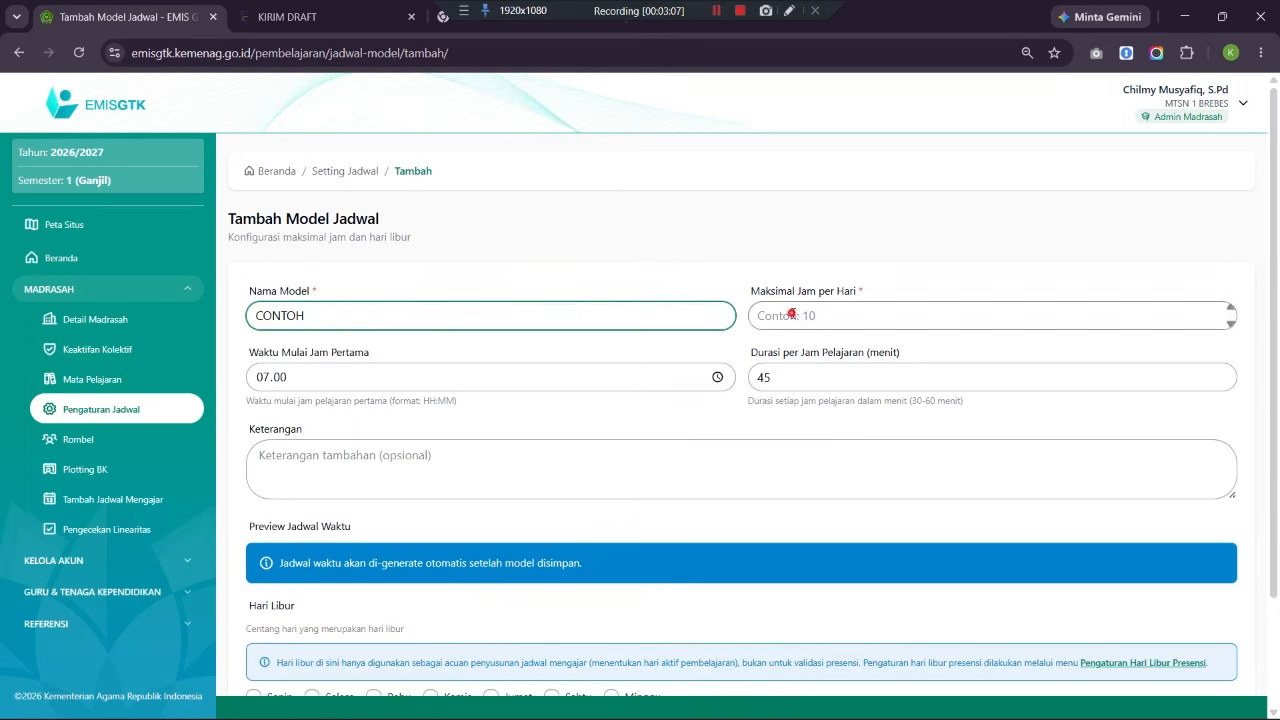
pyautogui.click(790, 314)
pyautogui.write('10')
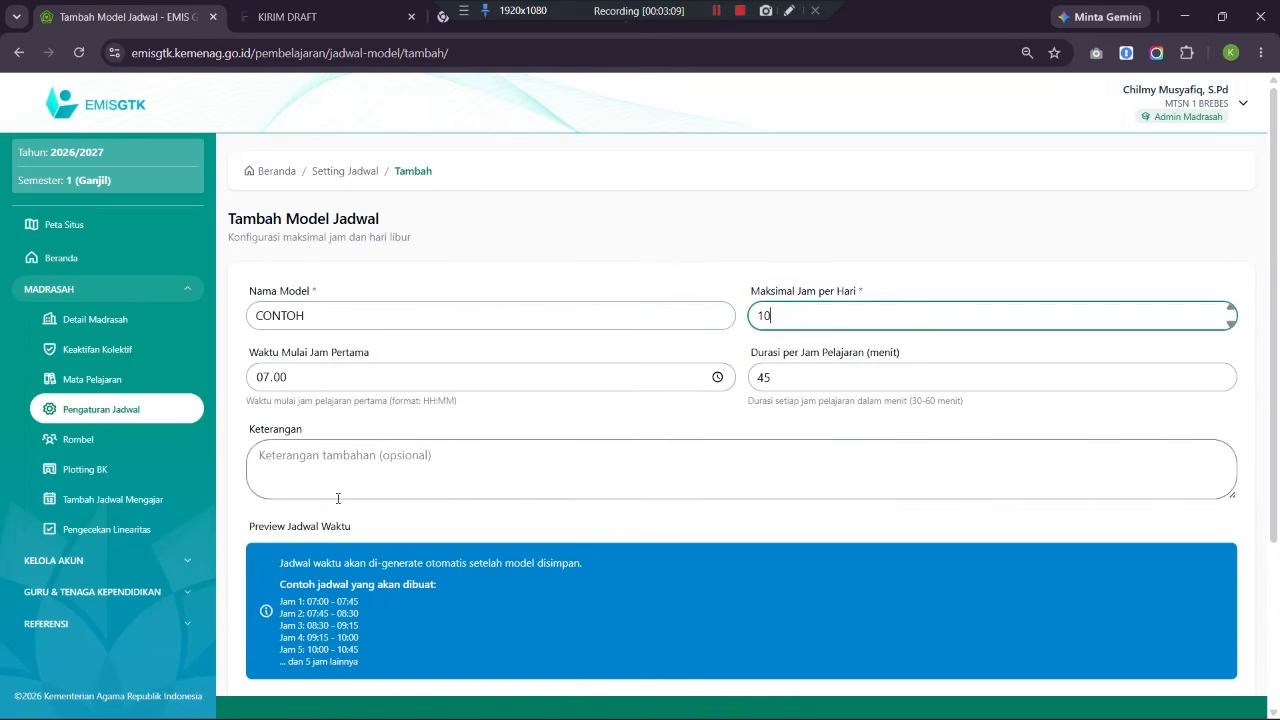
pyautogui.scroll(-2, 337, 497)
pyautogui.click(615, 565)
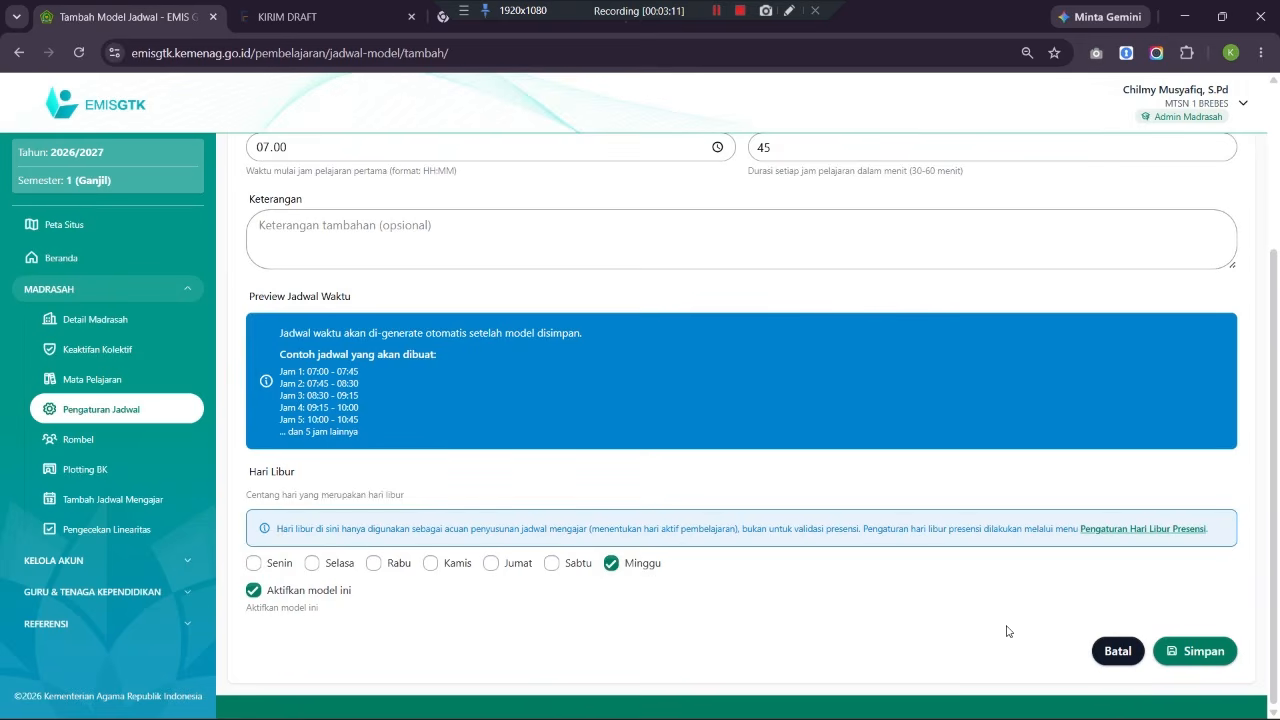
pyautogui.click(1195, 651)
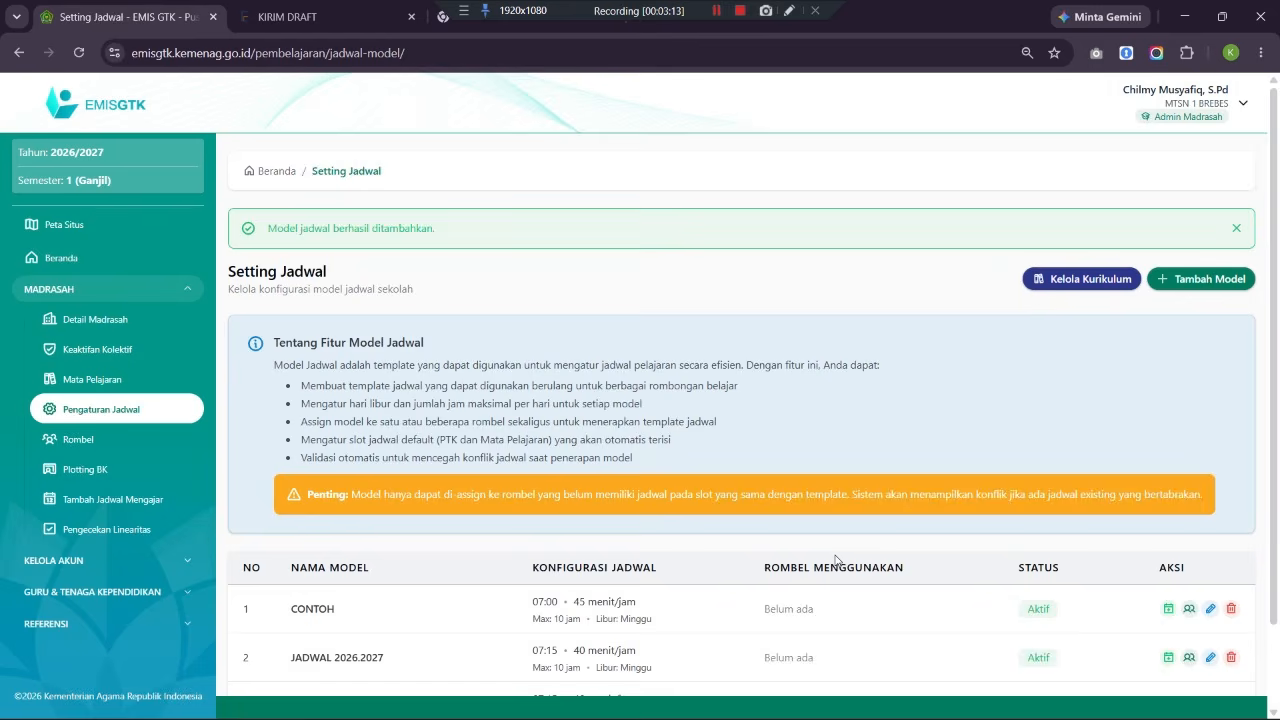
# Locate the CONTOH model in the Setting Jadwal list and open its slot template at the lesson-hour grid.
pyautogui.scroll(-1, 836, 560)
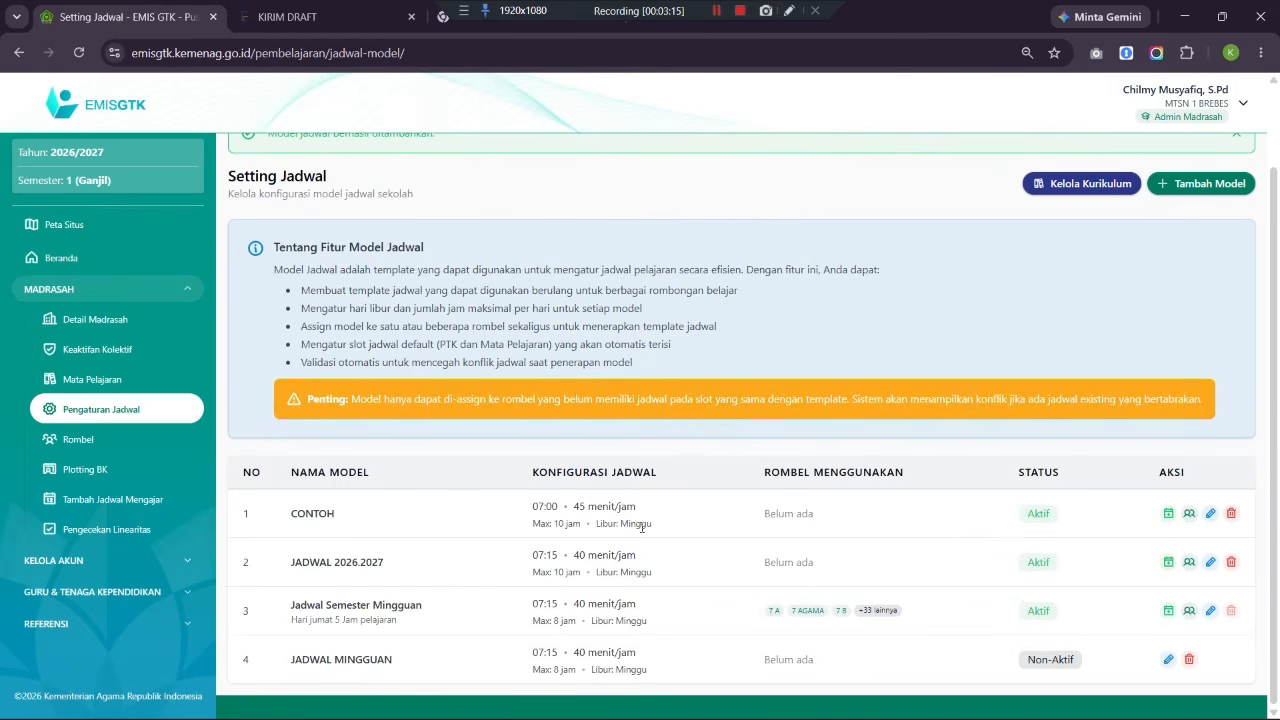
pyautogui.moveTo(294, 510); pyautogui.dragTo(960, 520)
pyautogui.click(960, 518)
pyautogui.click(1168, 515)
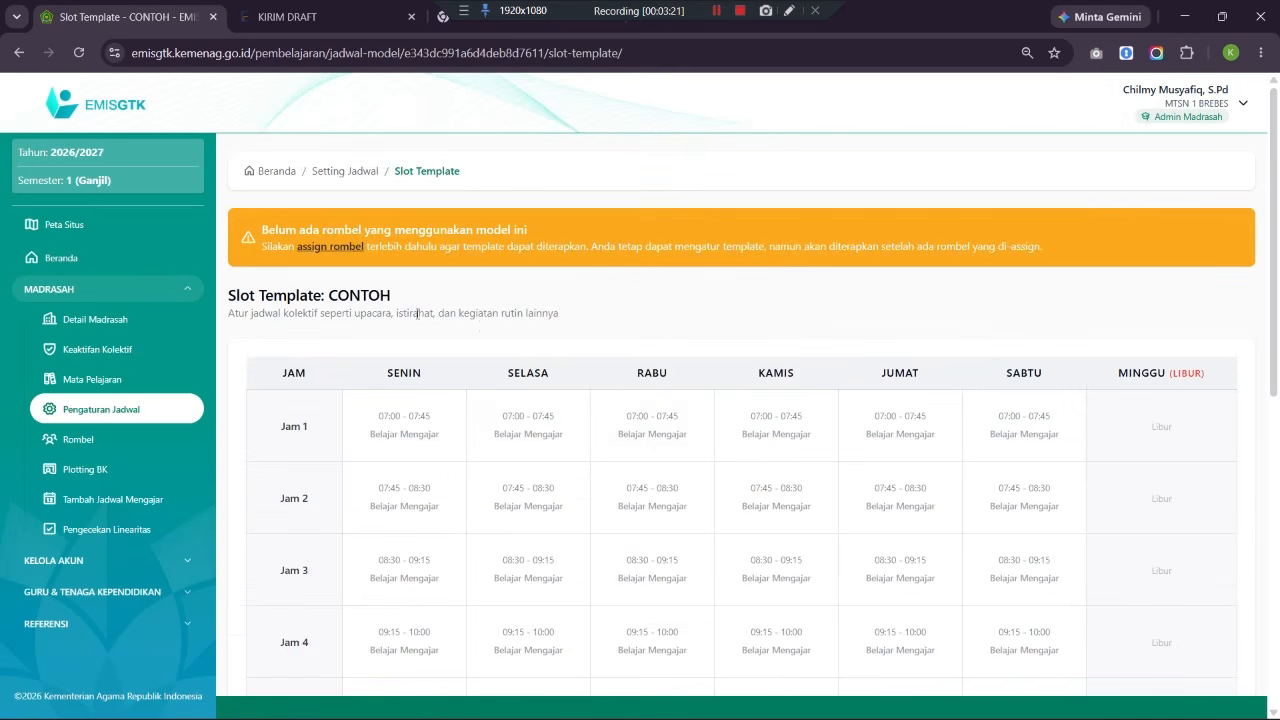
pyautogui.scroll(-1, 457, 354)
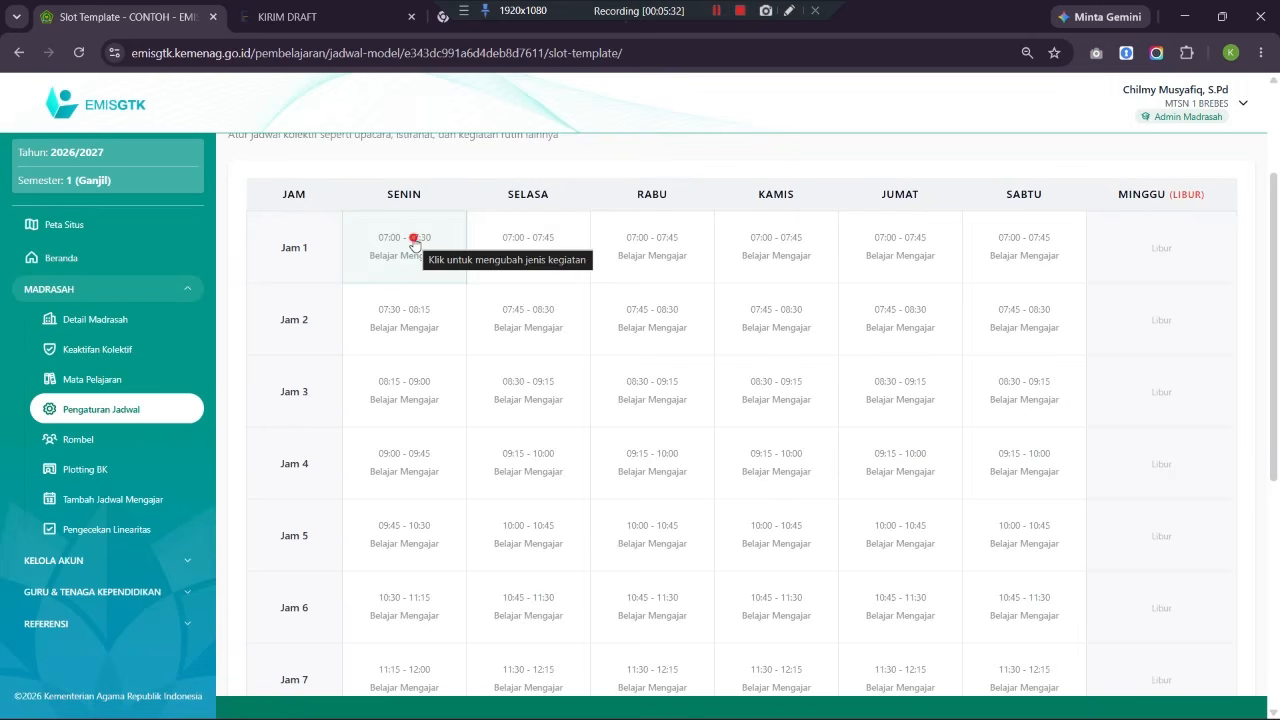
# Set the end time of Senin Jam 1 in the CONTOH slot template to 07.20 and save the slot.
pyautogui.click(413, 244)
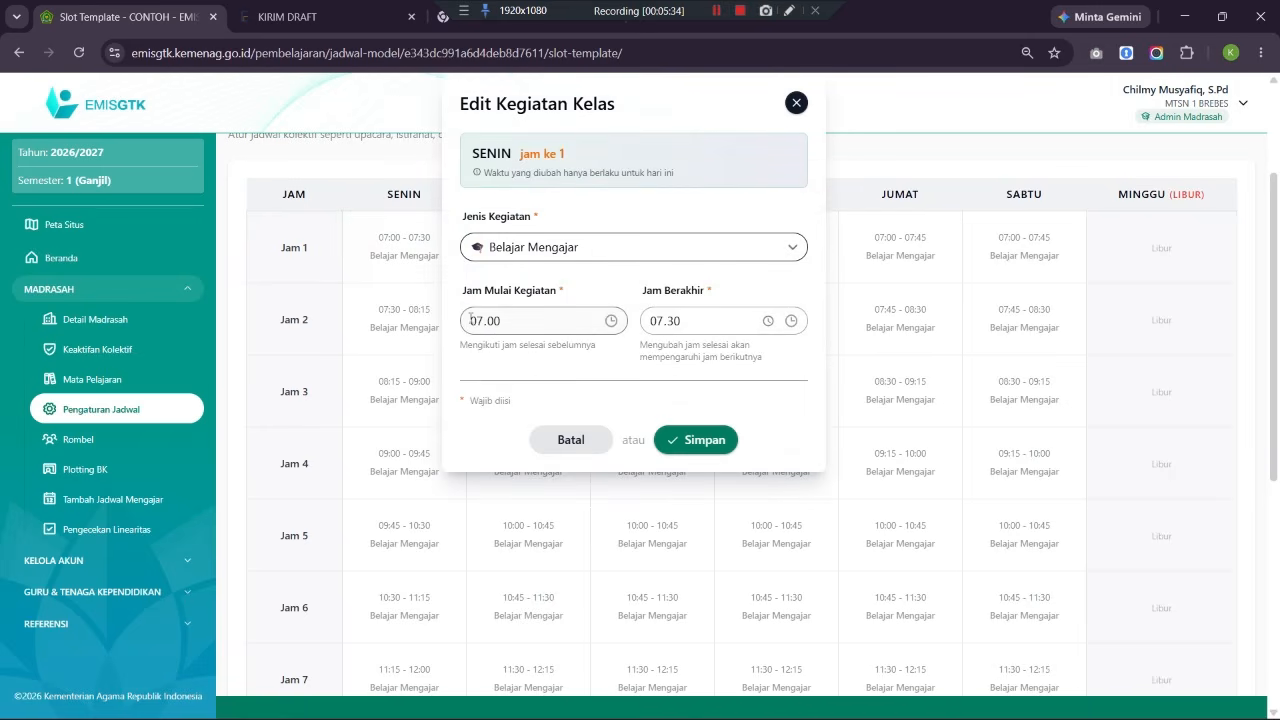
pyautogui.click(508, 320)
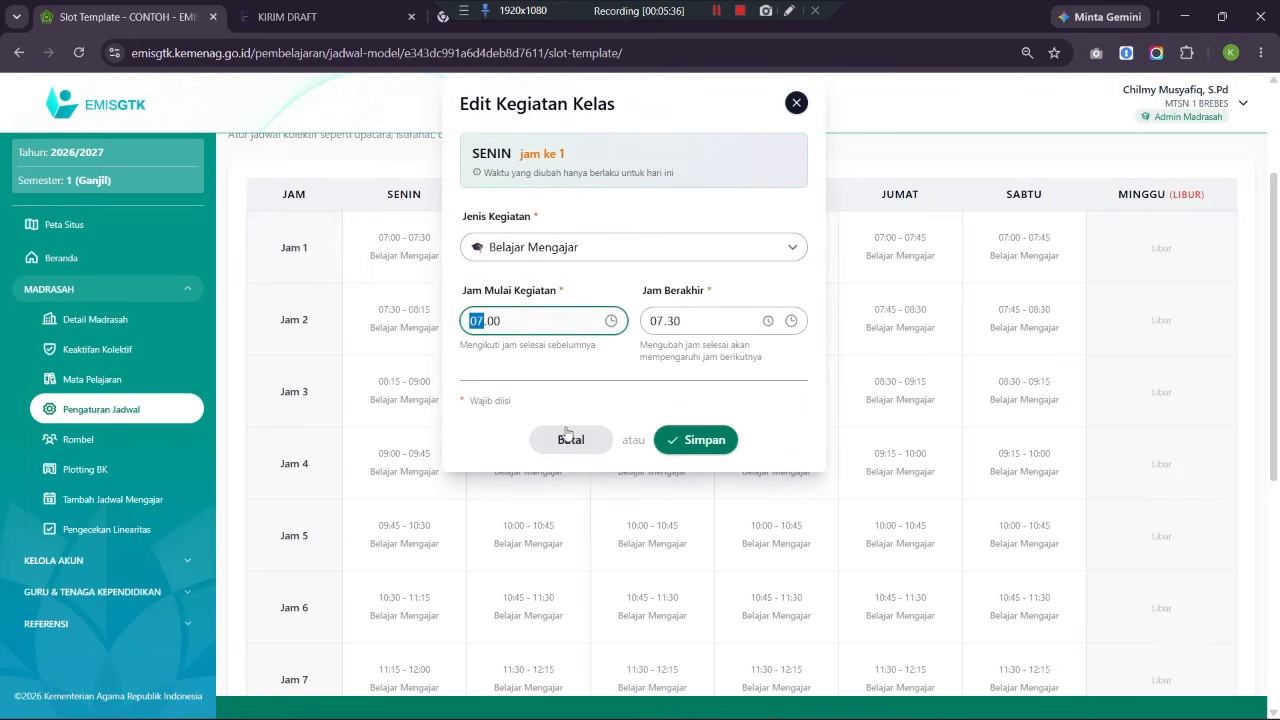
pyautogui.click(493, 322)
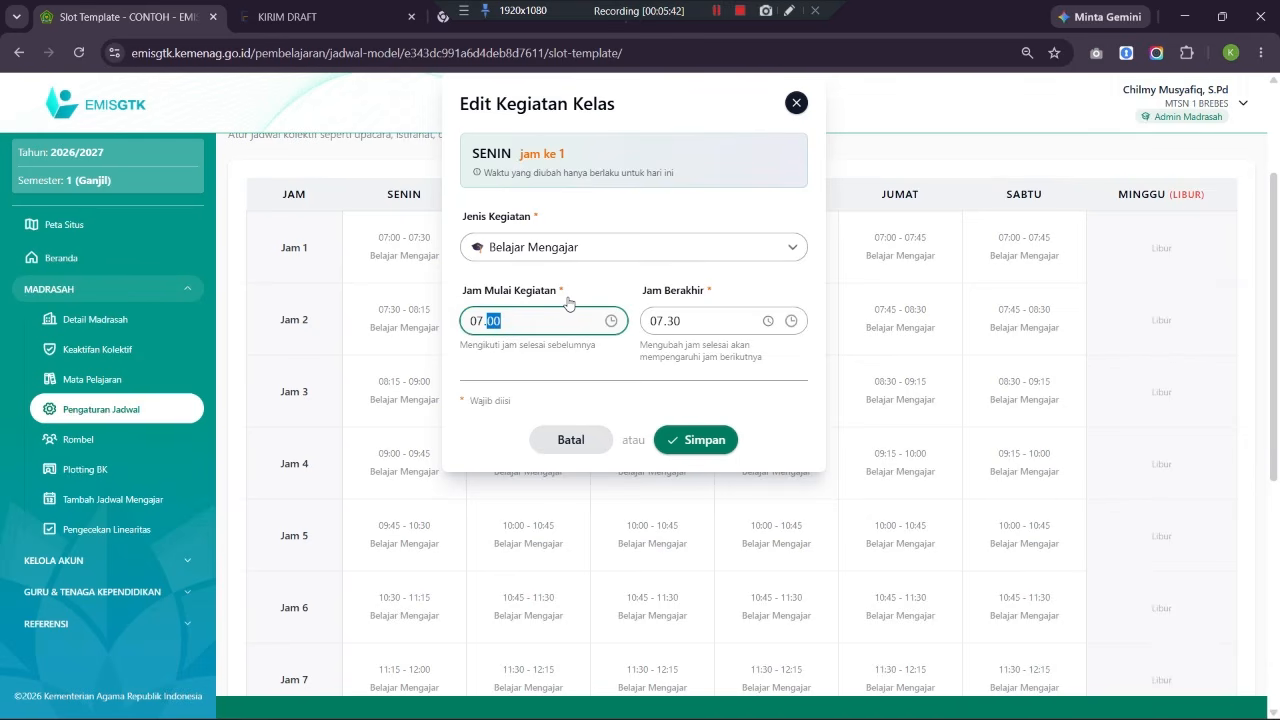
pyautogui.click(455, 320)
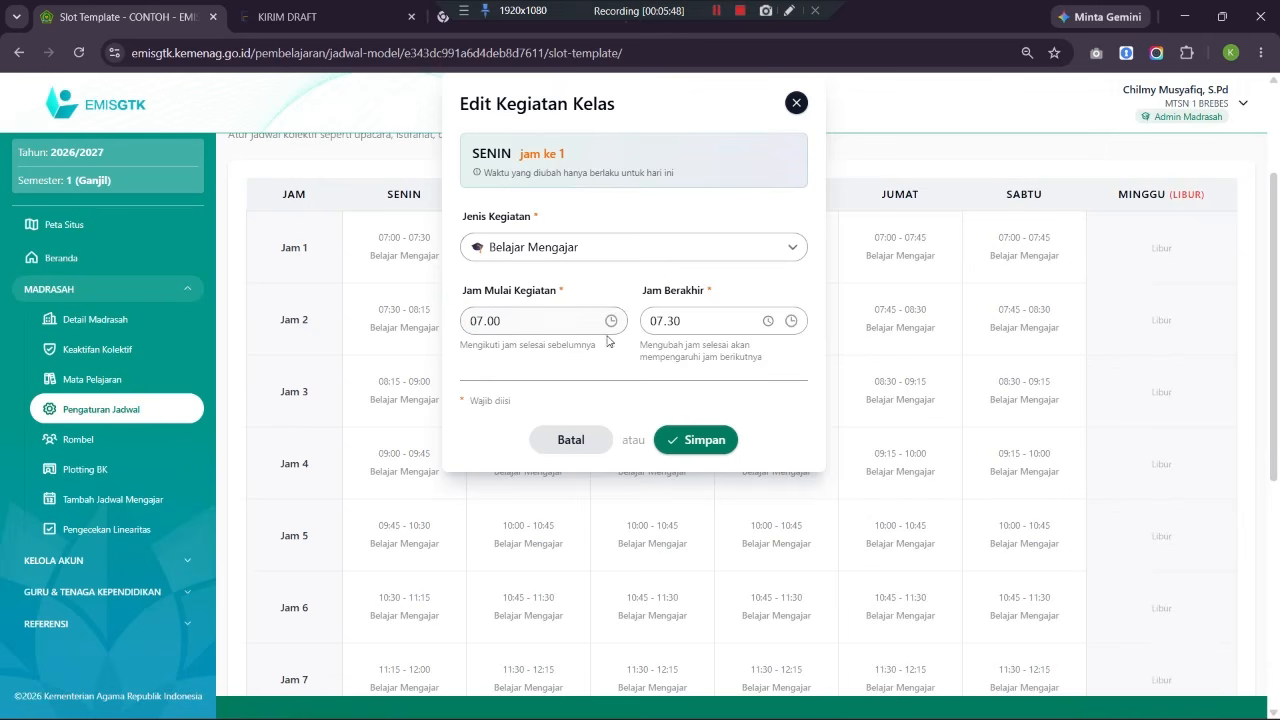
pyautogui.click(767, 321)
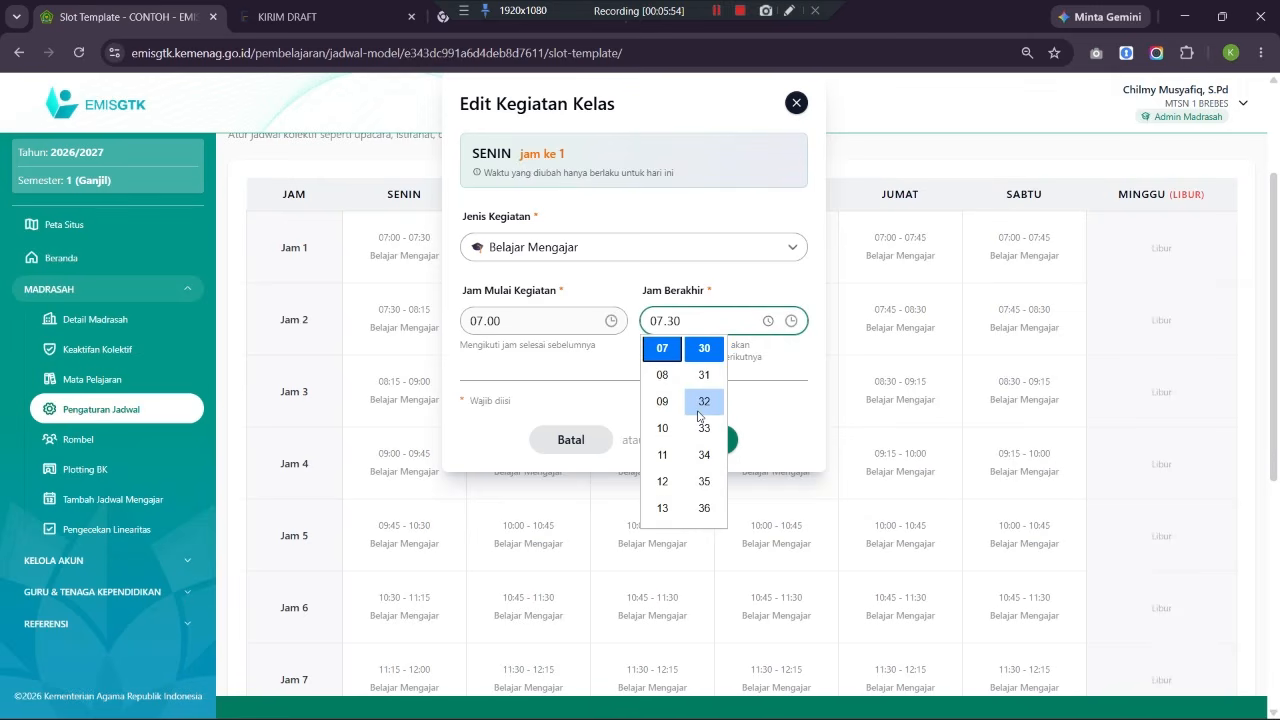
pyautogui.scroll(5, 698, 416)
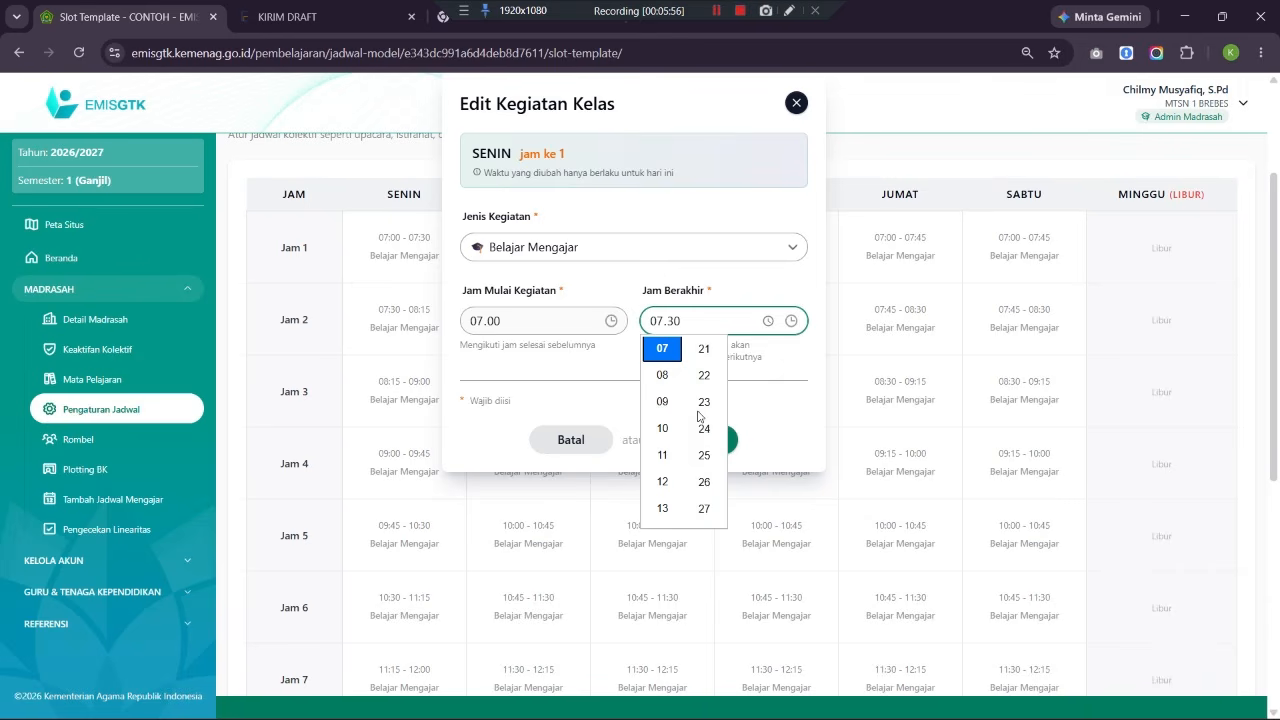
pyautogui.scroll(2, 700, 410)
pyautogui.click(704, 375)
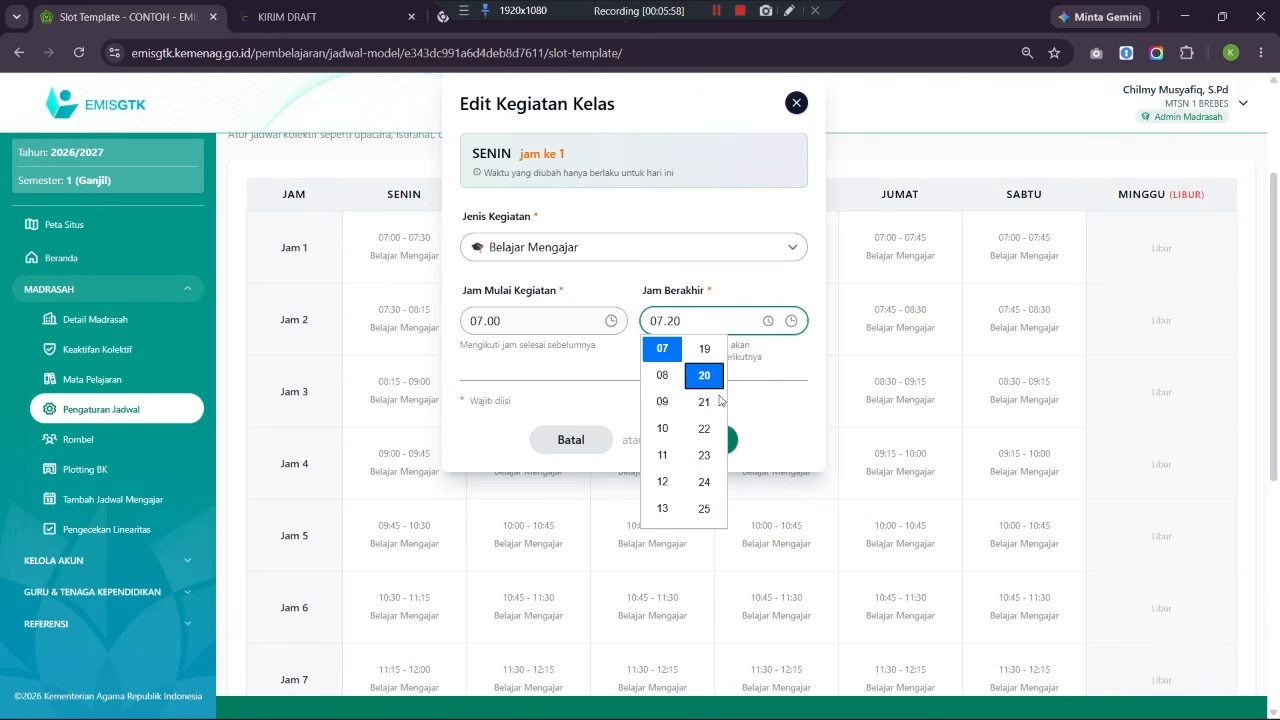
pyautogui.click(741, 415)
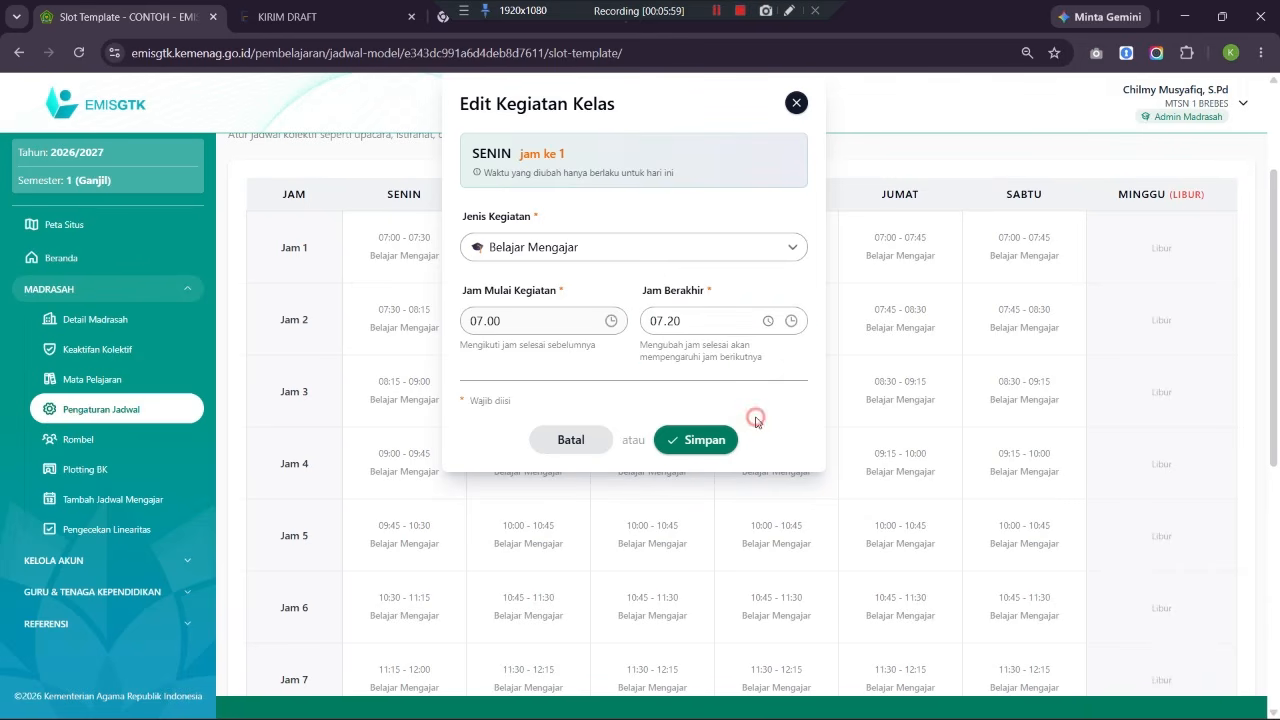
pyautogui.click(708, 441)
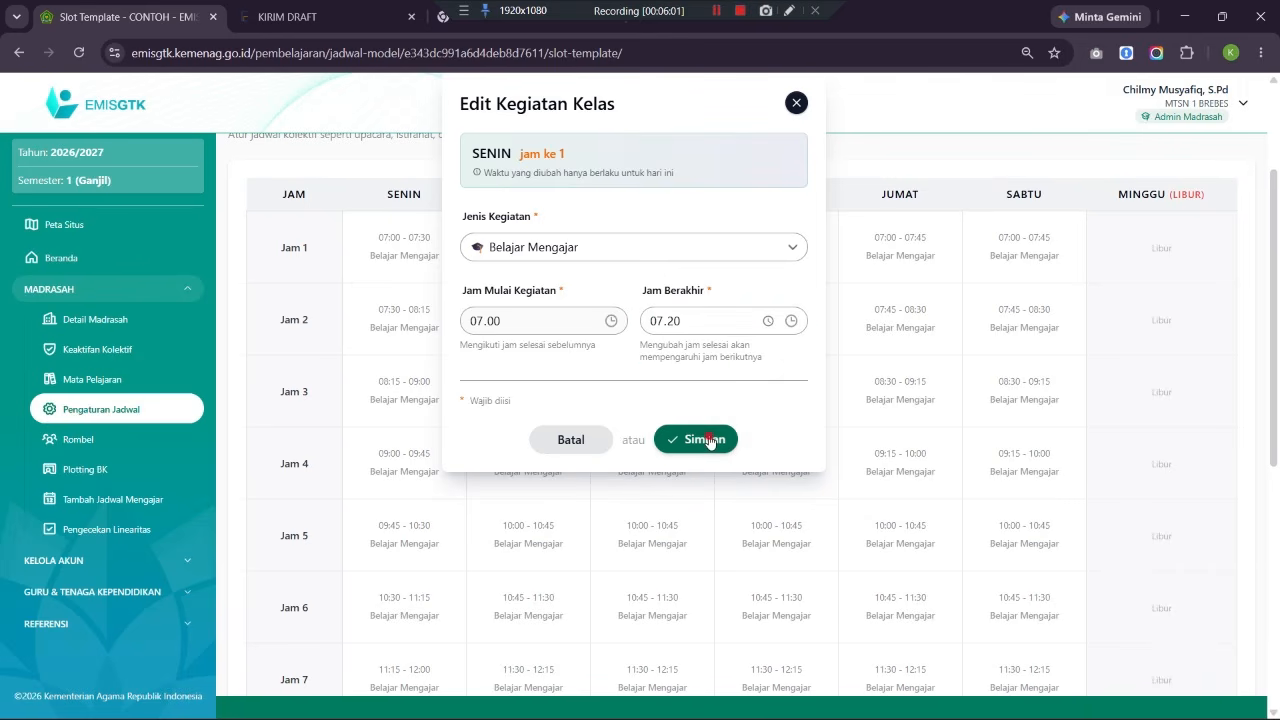
# Inspect the start and end time fields of Senin Jam 2 and Senin Jam 1, cancelling each edit form without changes.
pyautogui.click(390, 327)
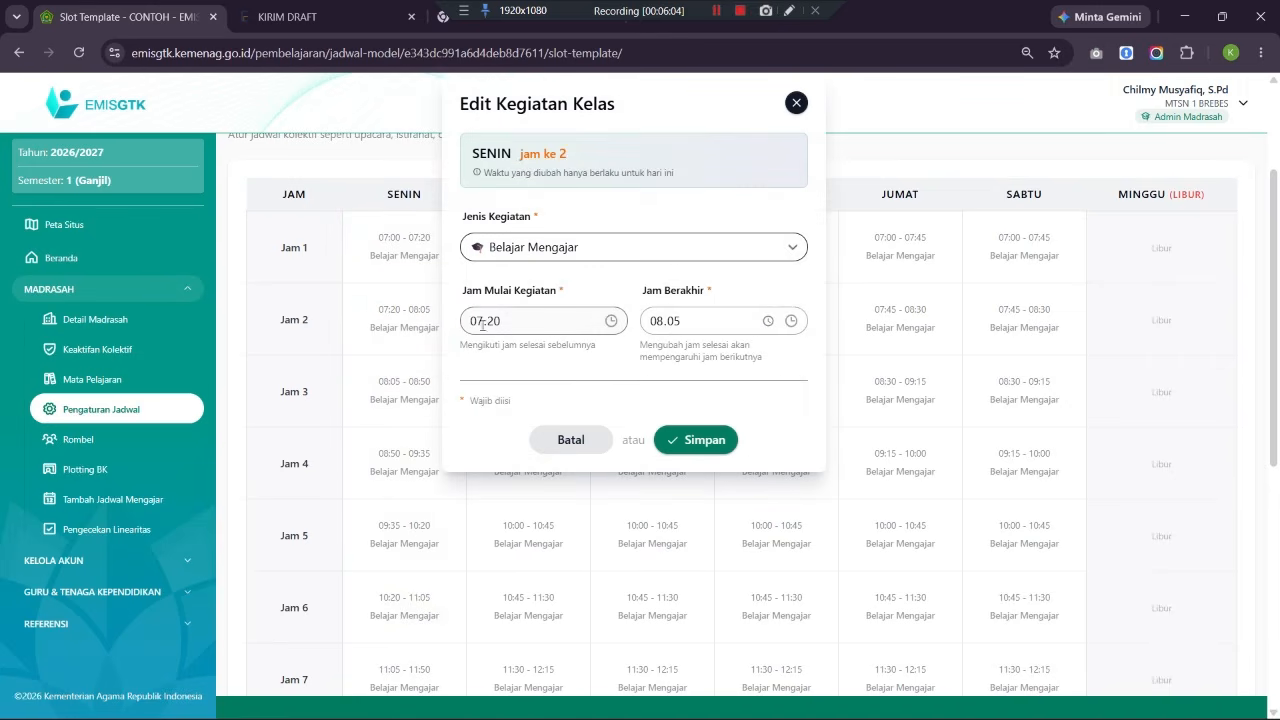
pyautogui.click(473, 322)
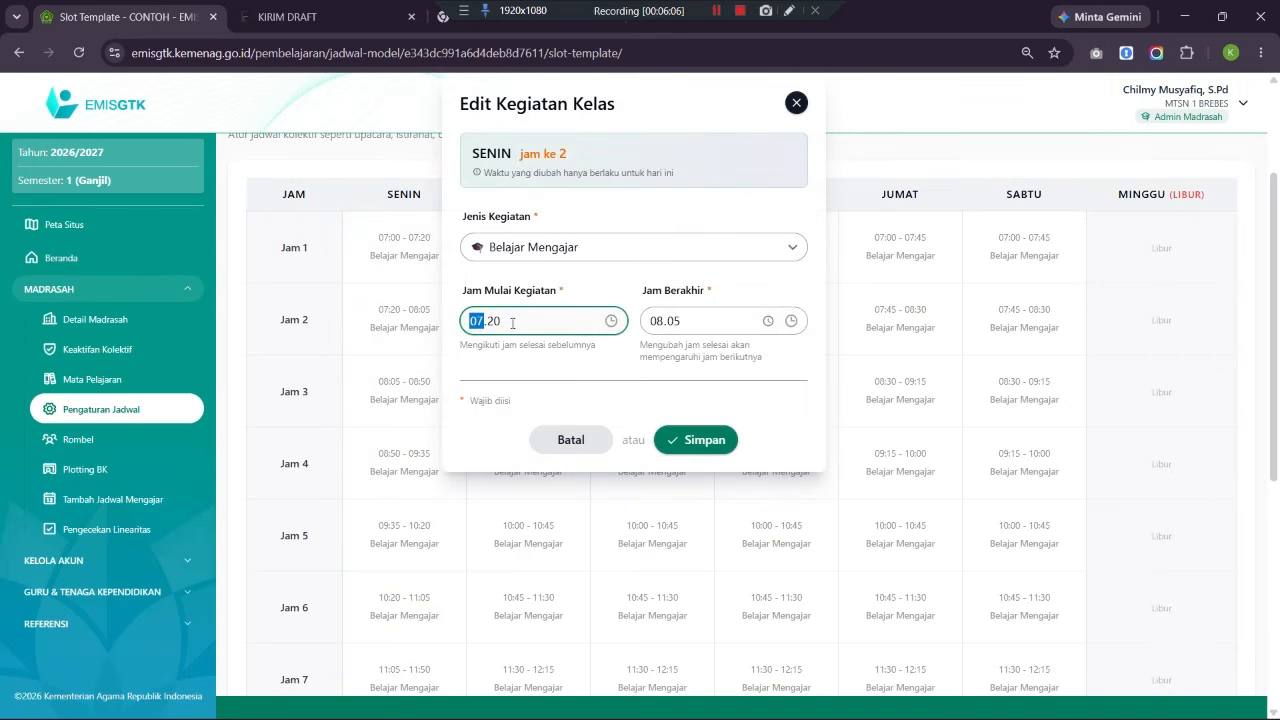
pyautogui.click(565, 441)
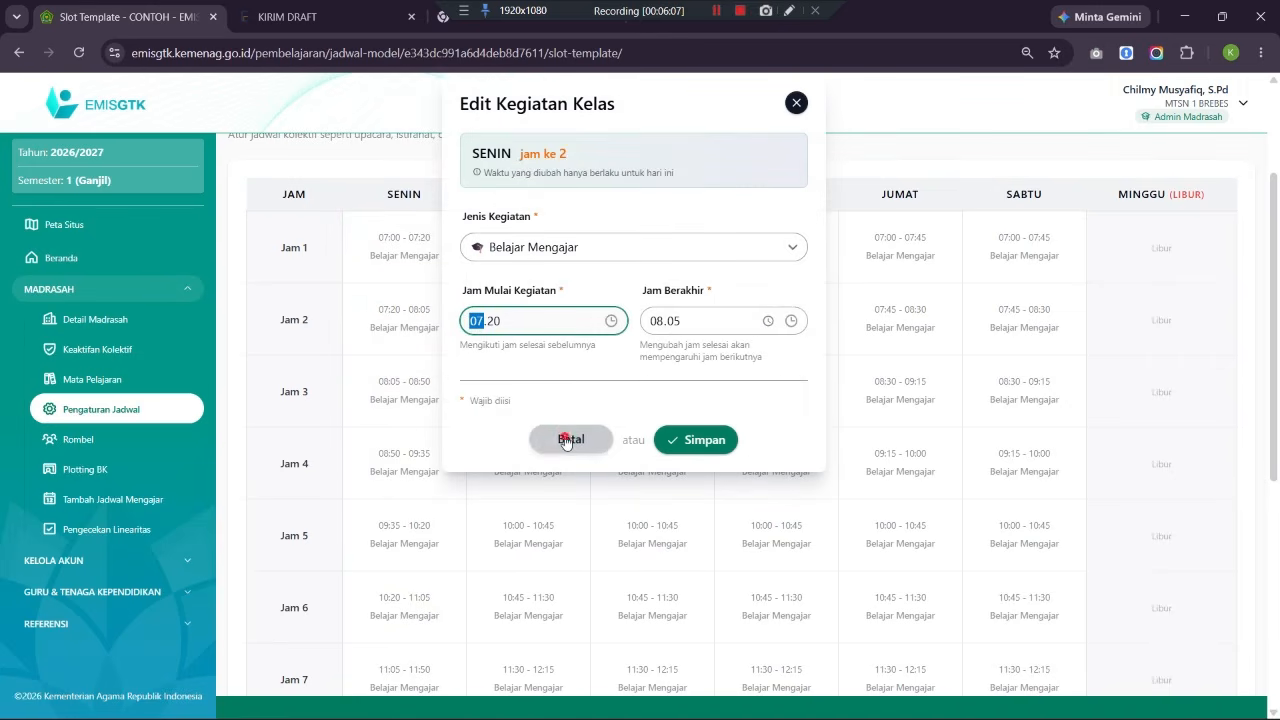
pyautogui.click(413, 264)
pyautogui.click(670, 324)
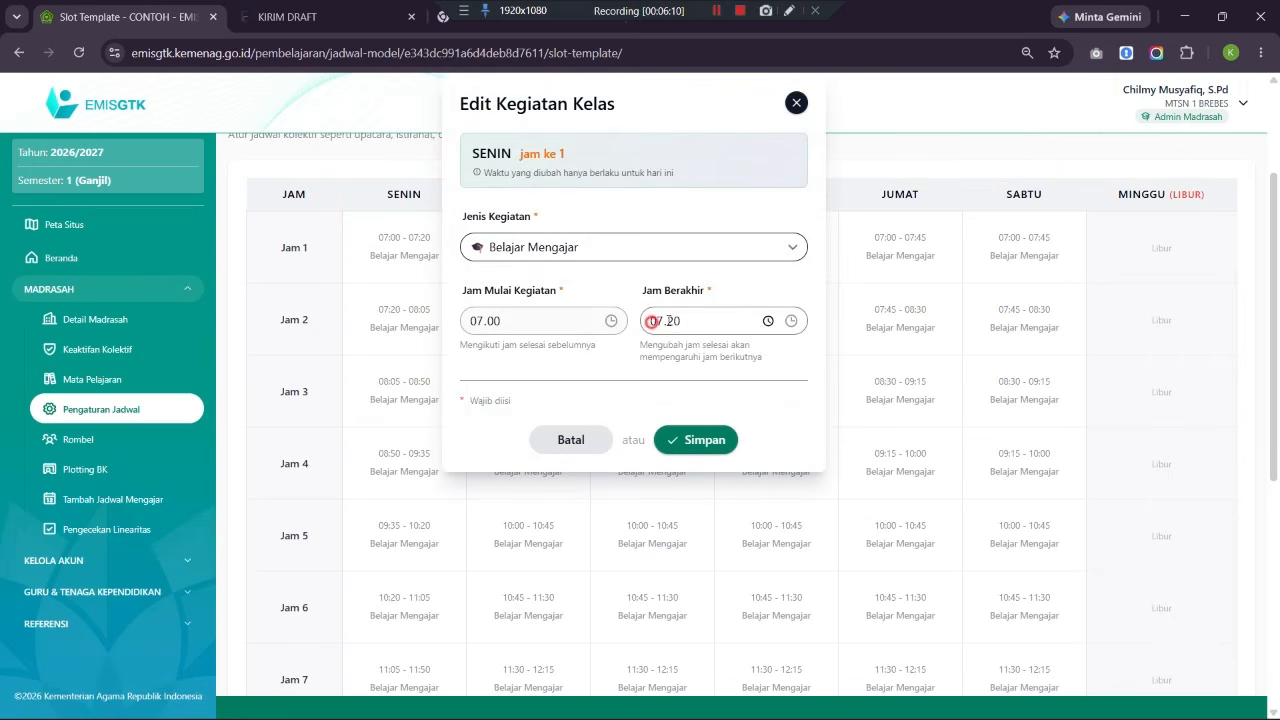
pyautogui.click(568, 437)
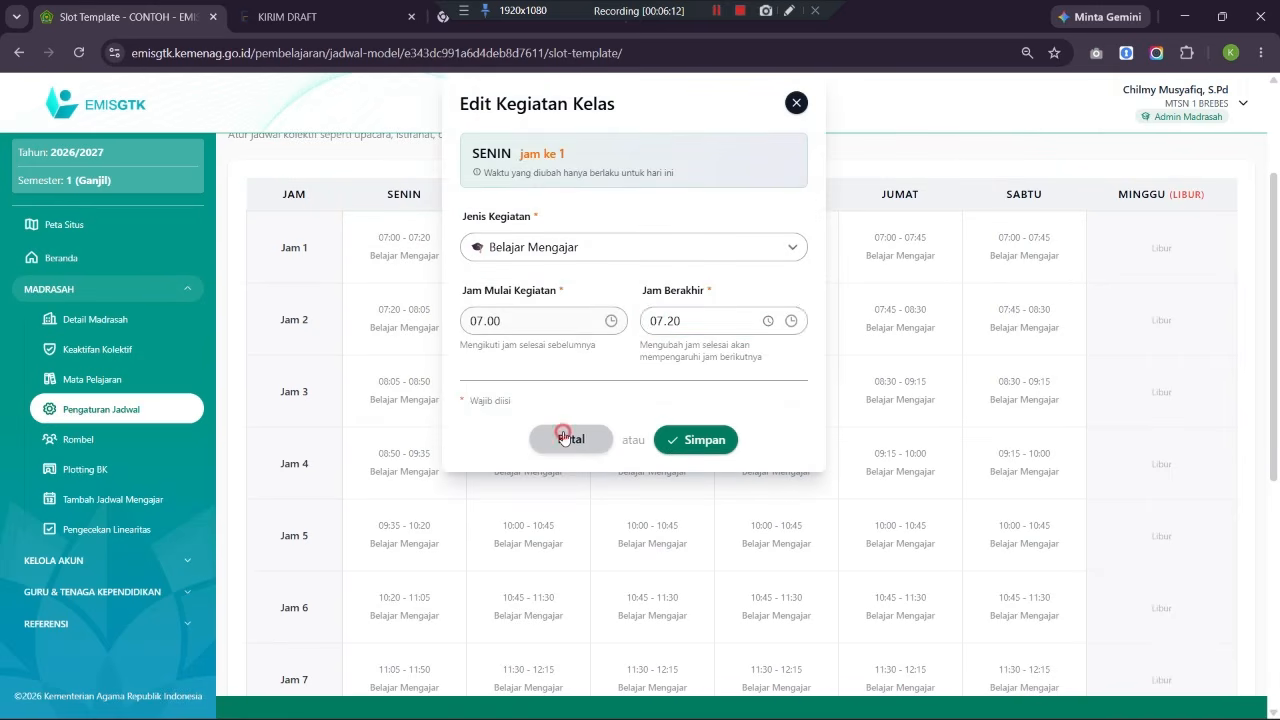
pyautogui.click(399, 265)
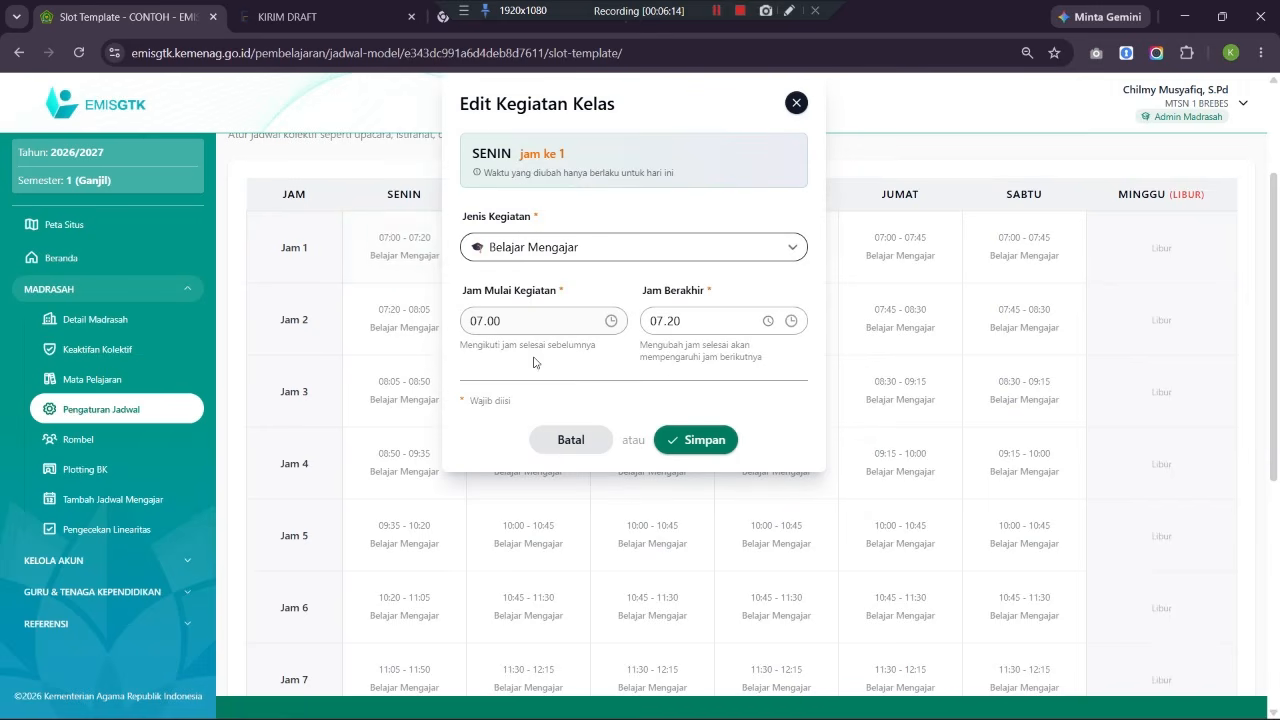
pyautogui.click(468, 320)
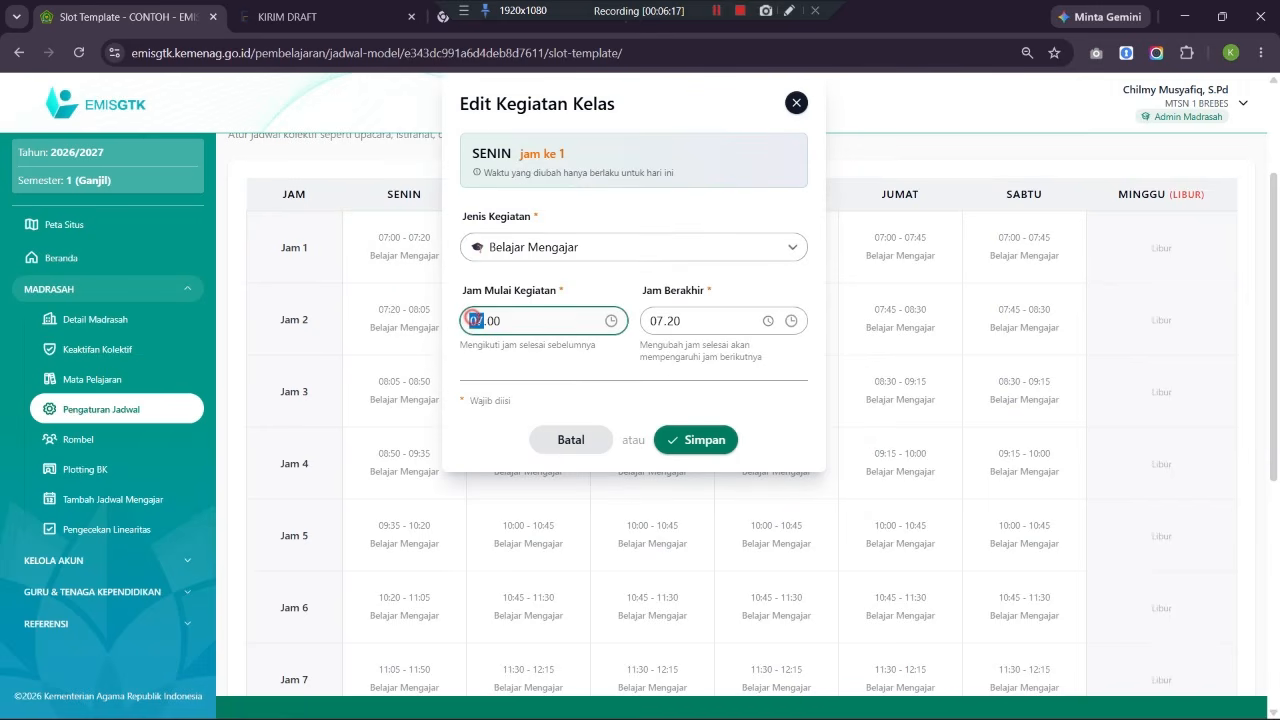
pyautogui.click(700, 322)
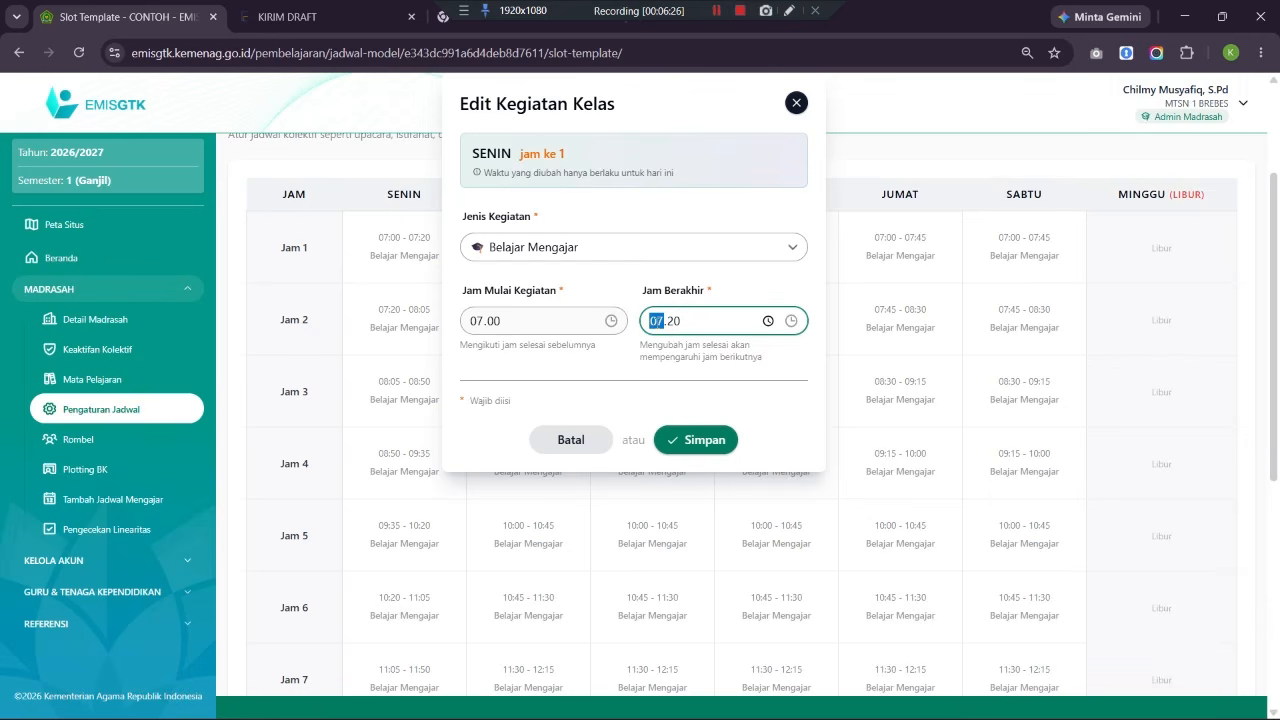
pyautogui.click(572, 440)
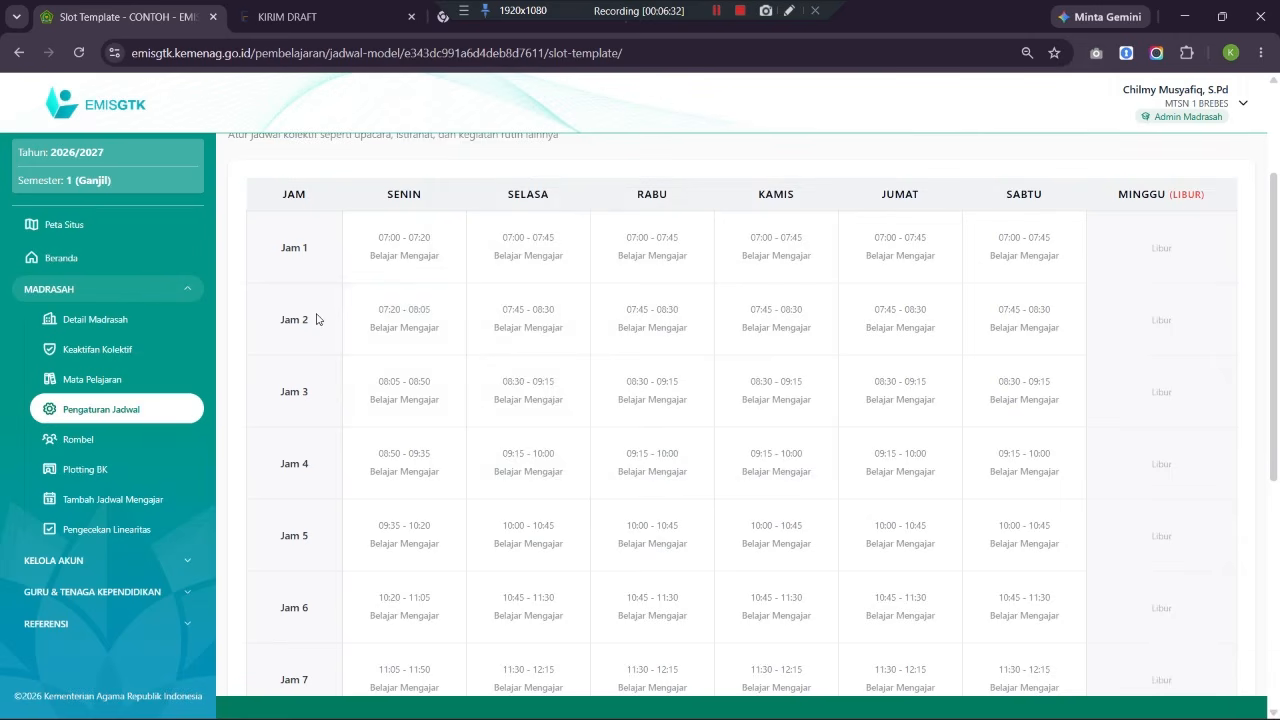
# Set the end time of Senin Jam 2 to 08.00 and save the slot.
pyautogui.click(405, 325)
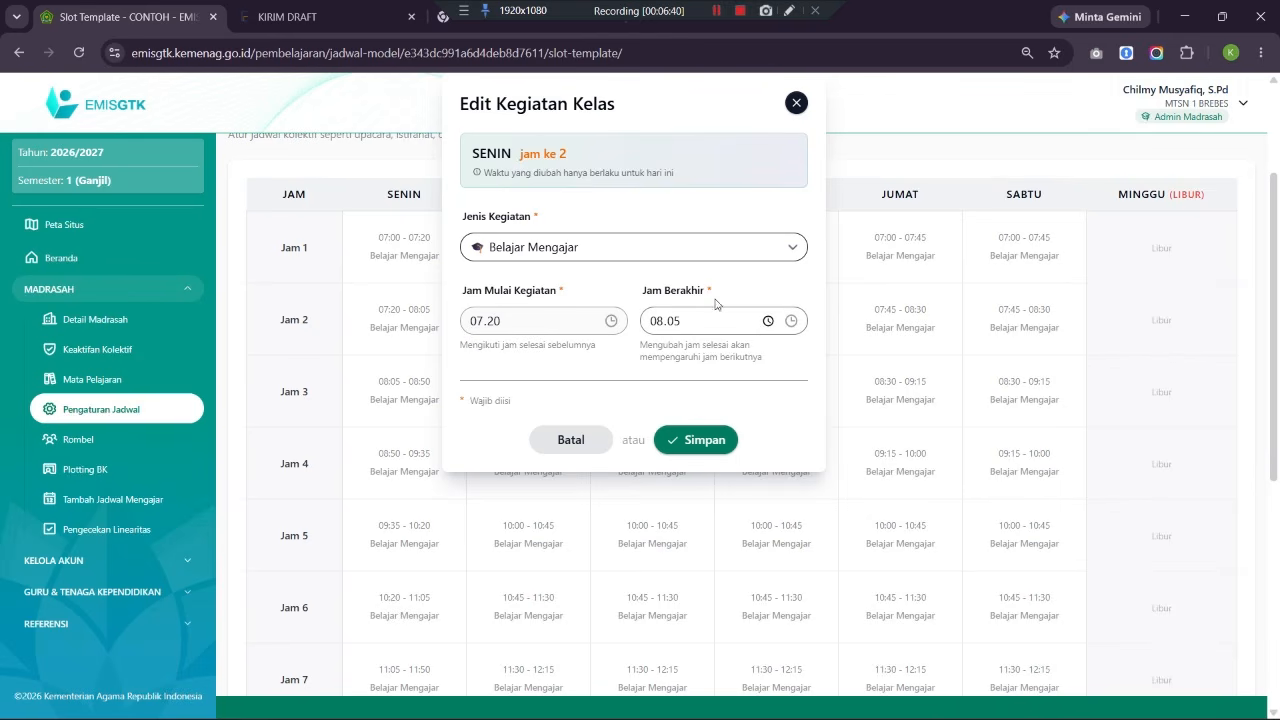
pyautogui.click(768, 321)
pyautogui.scroll(3, 715, 396)
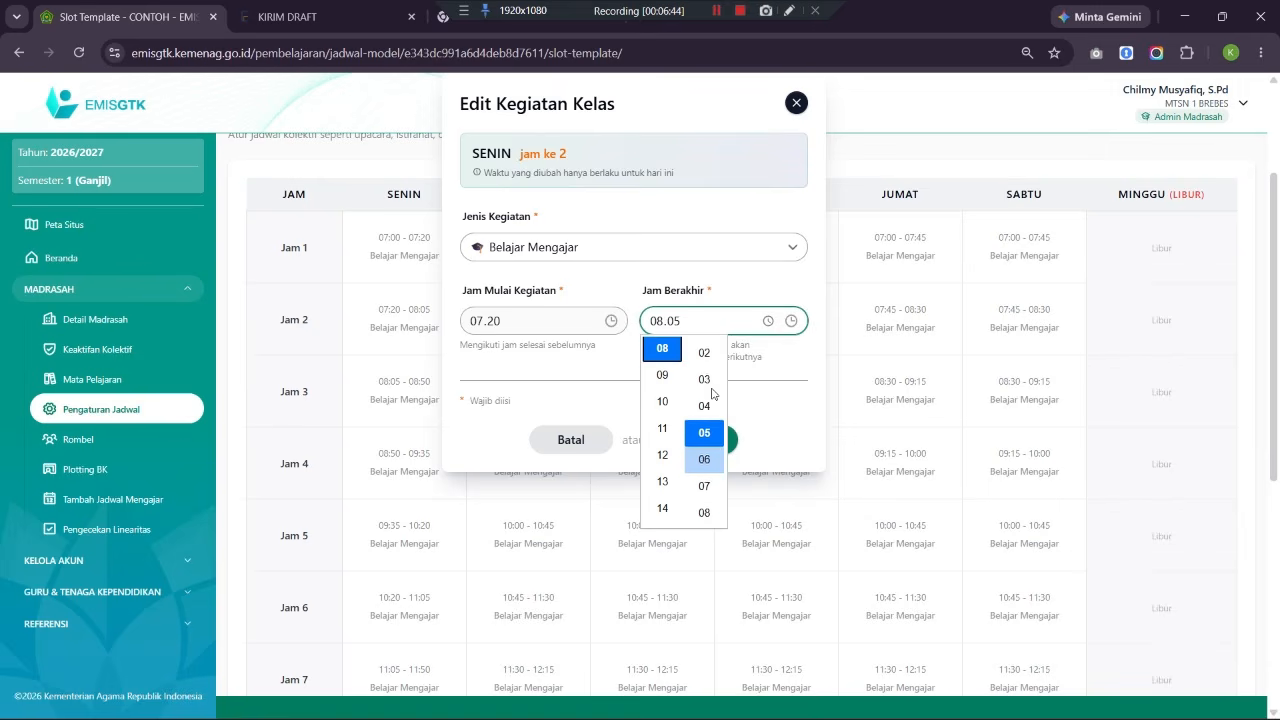
pyautogui.click(704, 354)
pyautogui.click(740, 418)
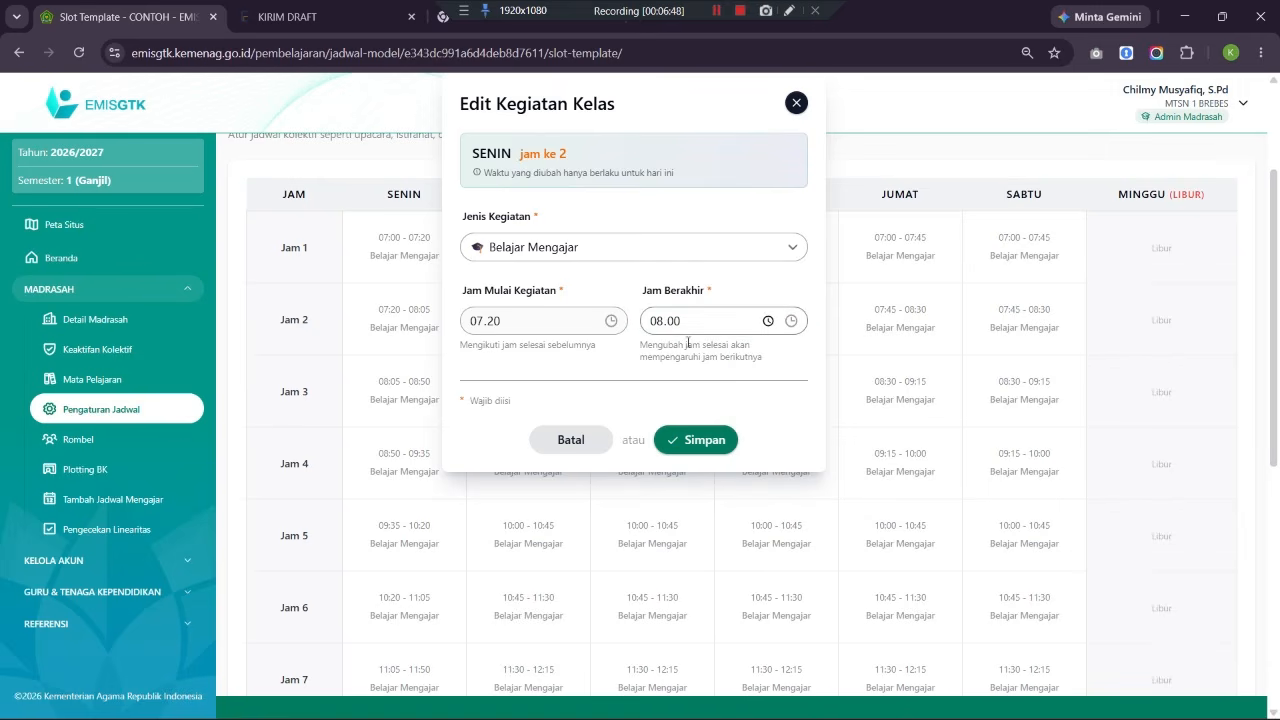
pyautogui.click(690, 438)
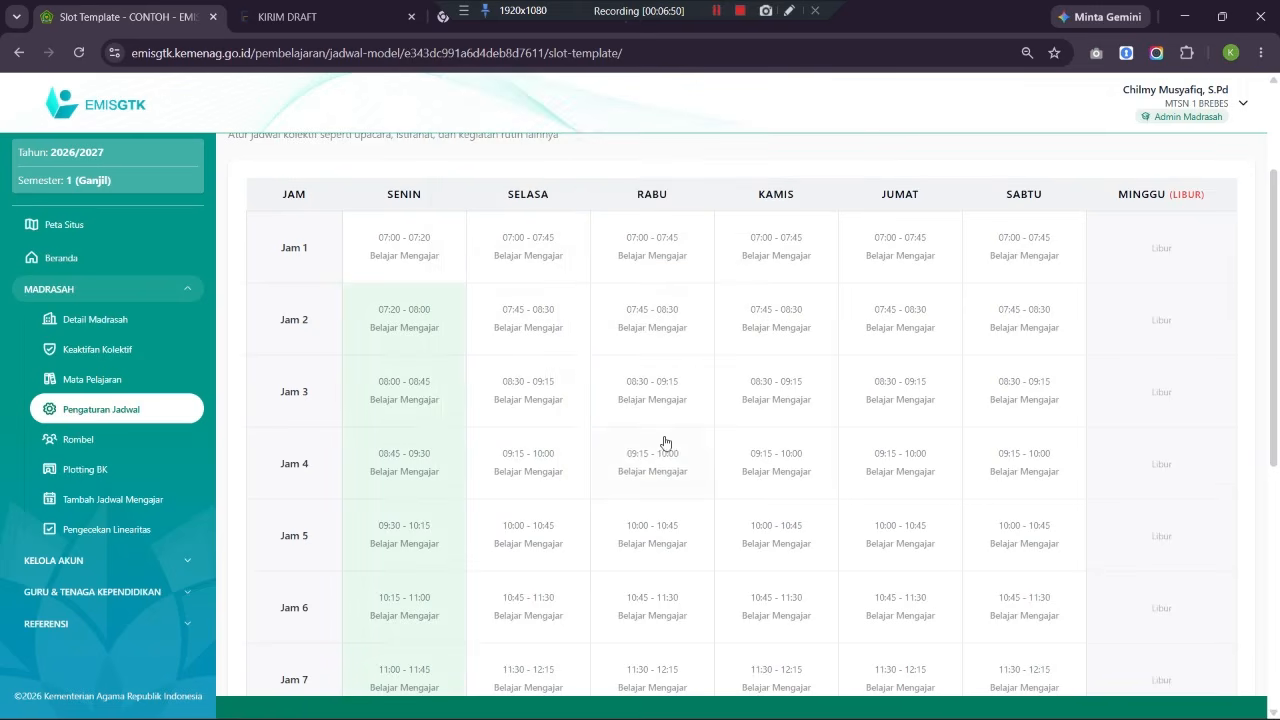
pyautogui.click(400, 391)
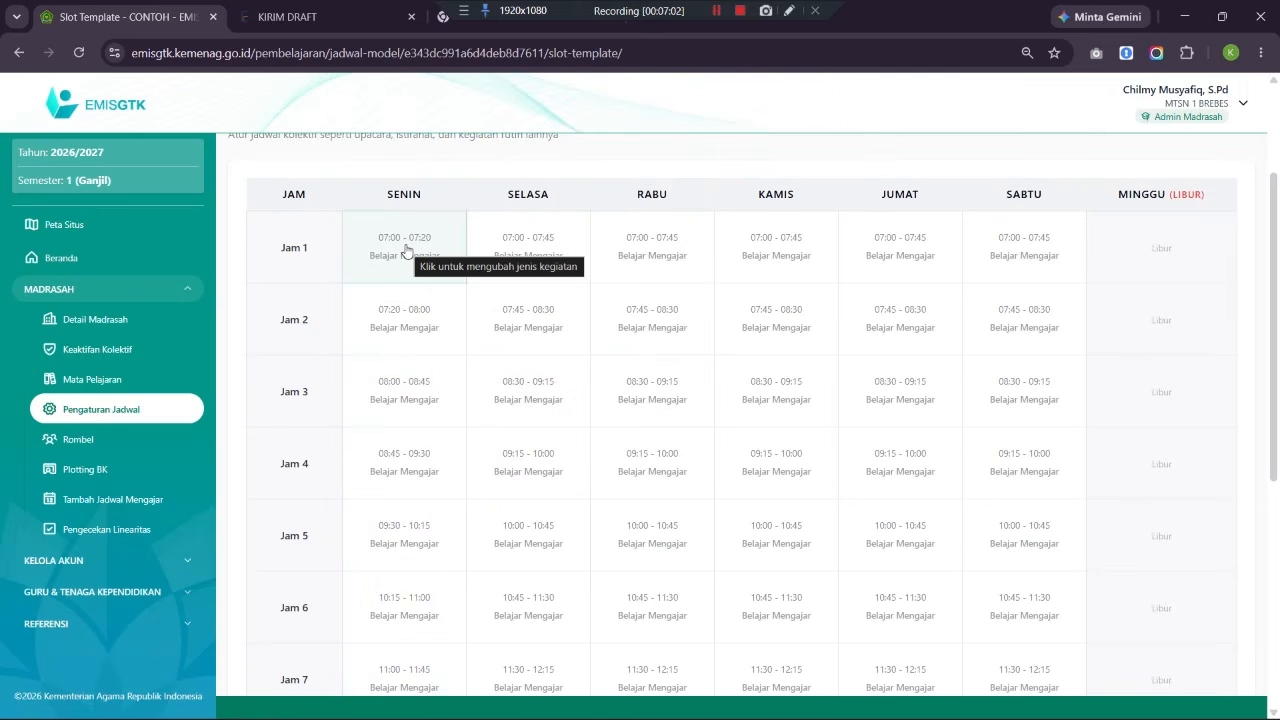
# Change Senin Jam 1 in the CONTOH slot template to an Upacara activity ending at 07.30 and save the slot.
pyautogui.click(406, 250)
pyautogui.click(513, 248)
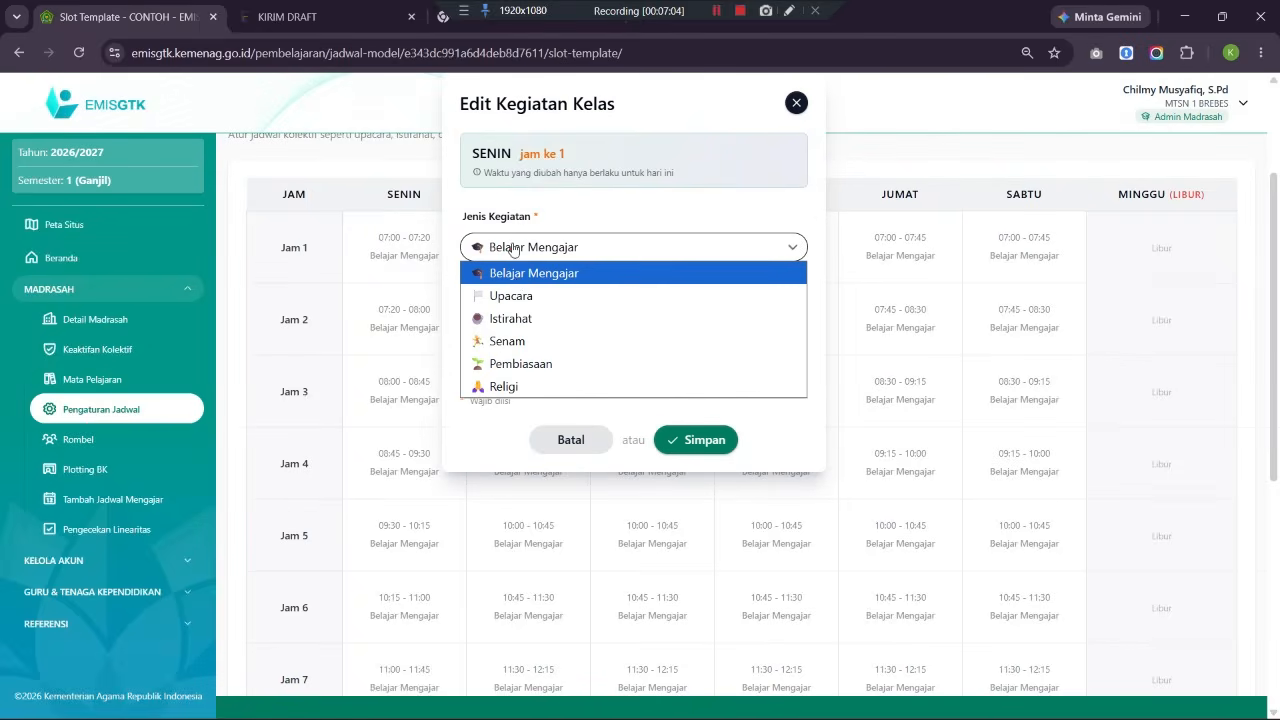
pyautogui.click(513, 297)
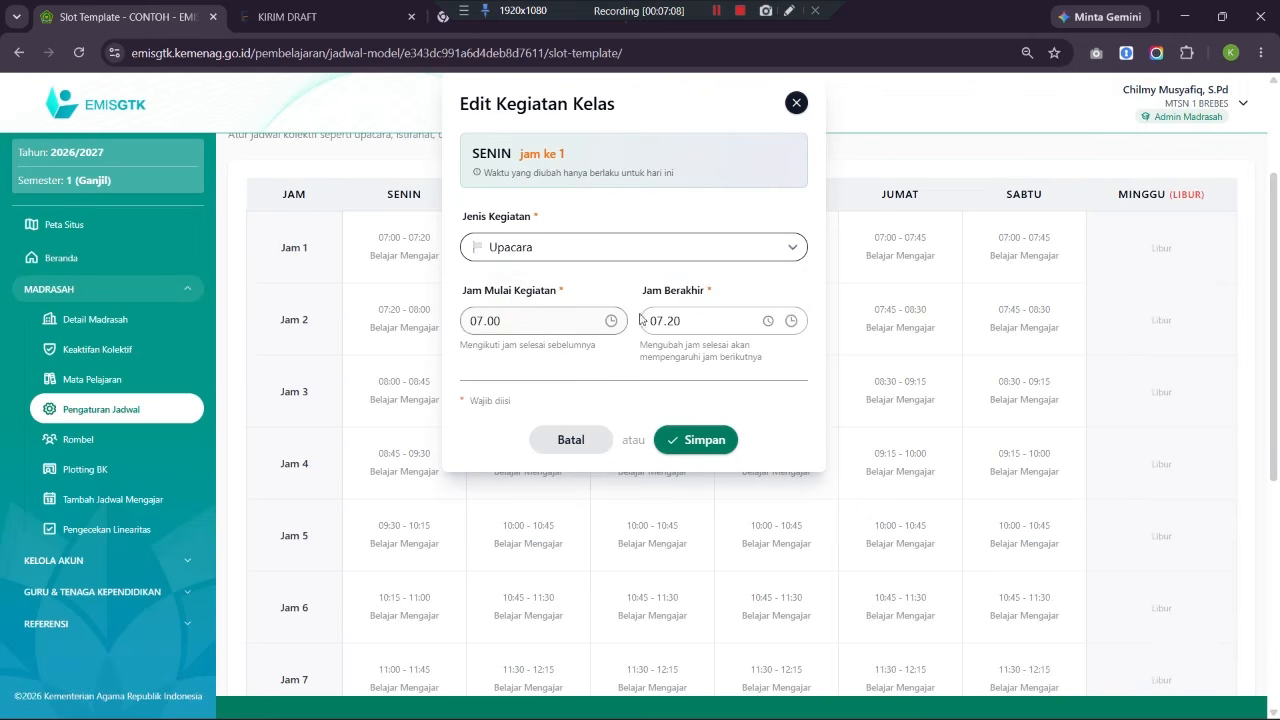
pyautogui.click(768, 322)
pyautogui.scroll(-2, 700, 395)
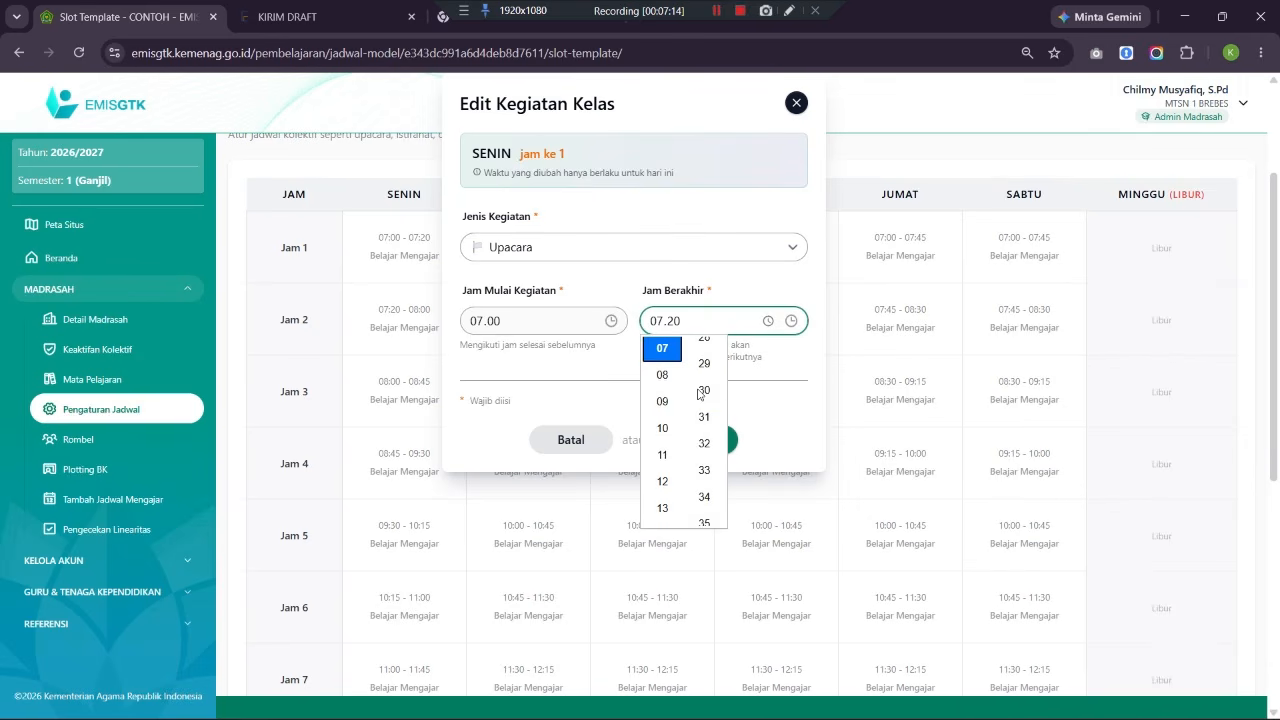
pyautogui.click(704, 391)
pyautogui.click(747, 424)
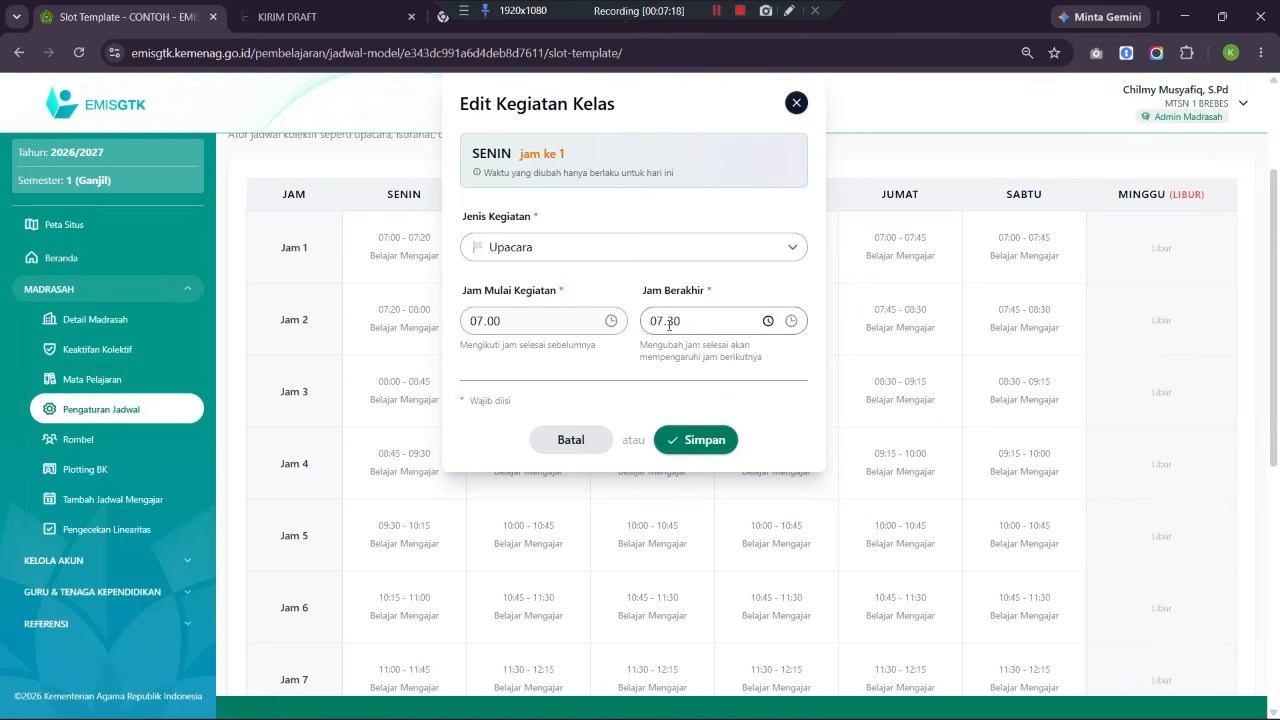
pyautogui.click(688, 446)
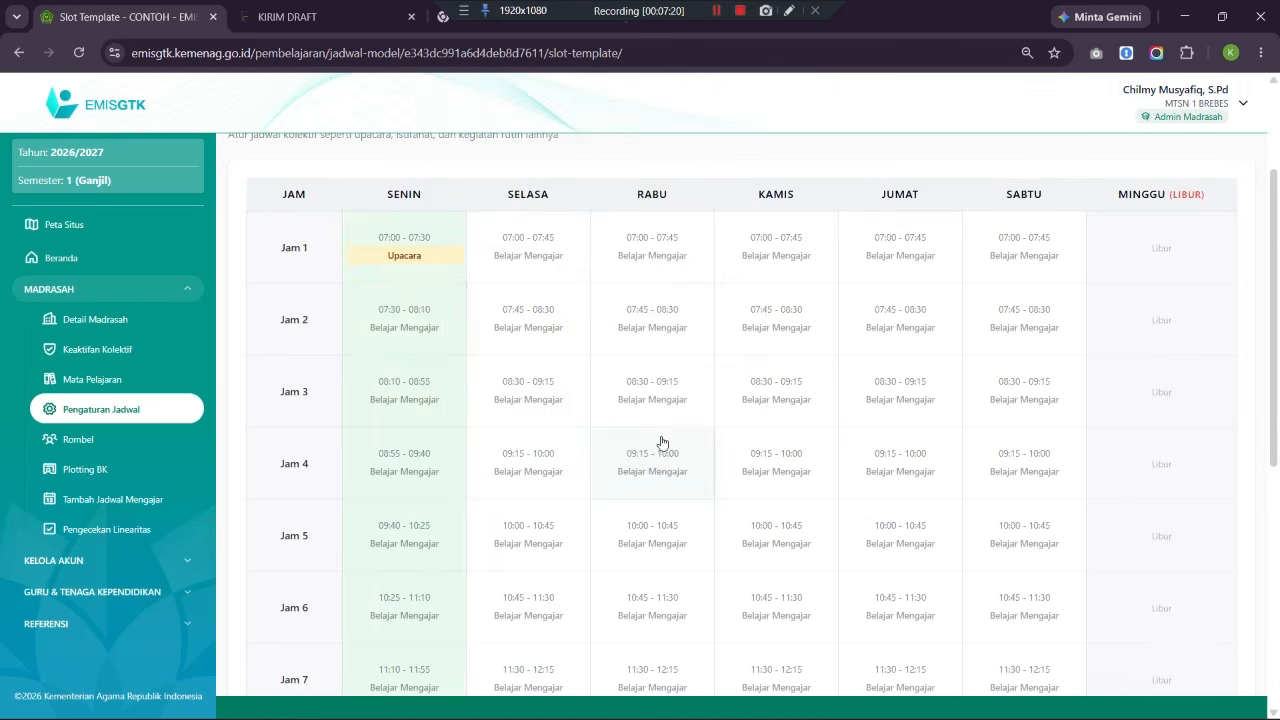
# Set the end time of Senin Jam 2 to 08.15 and save the slot.
pyautogui.click(411, 328)
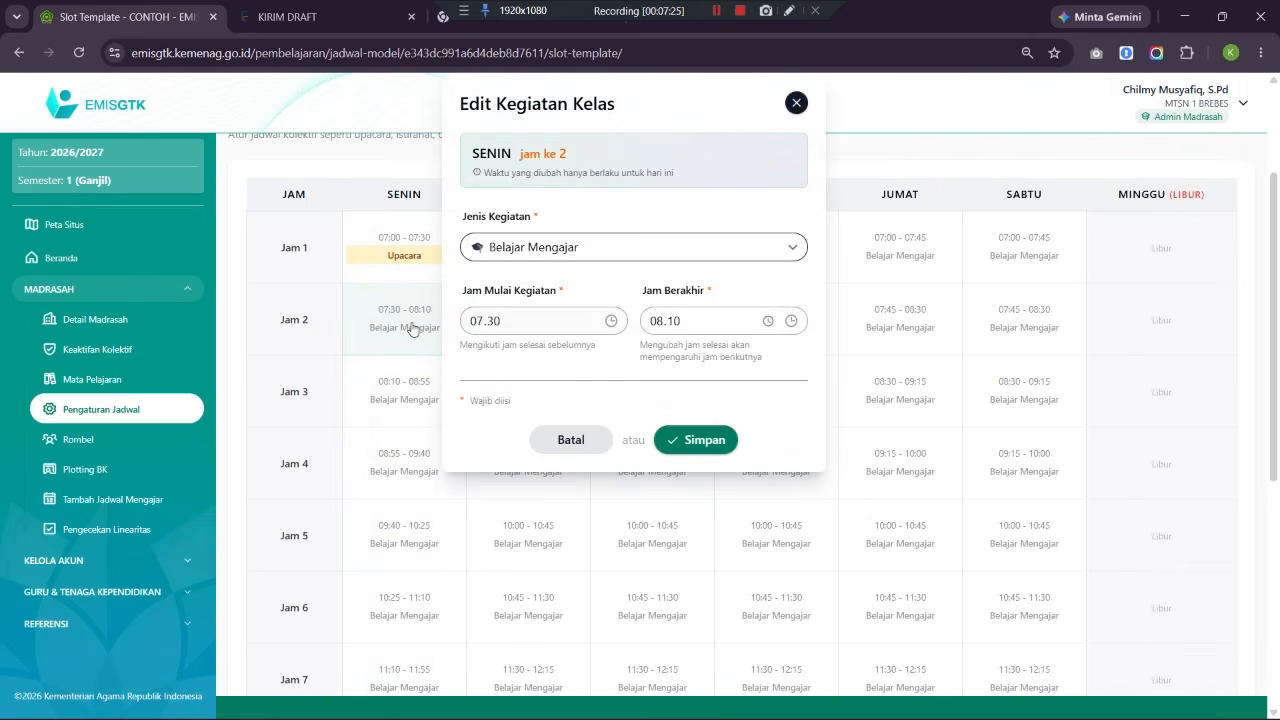
pyautogui.click(471, 320)
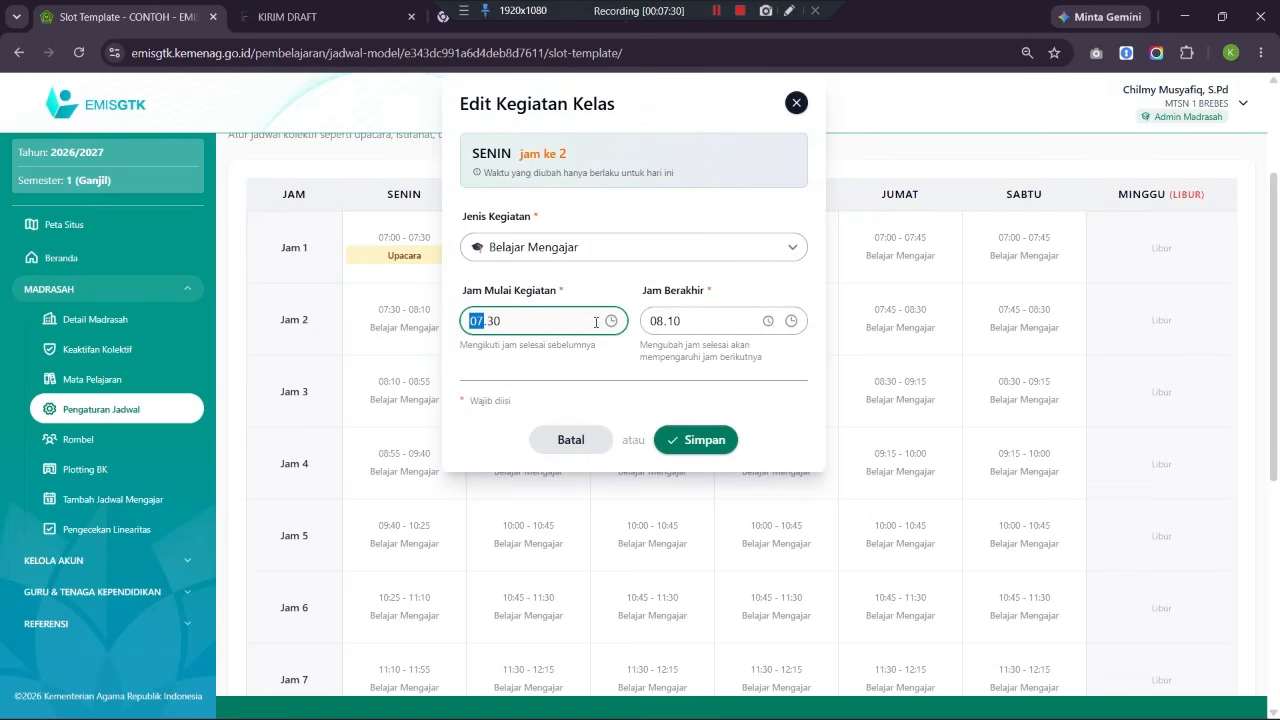
pyautogui.click(677, 320)
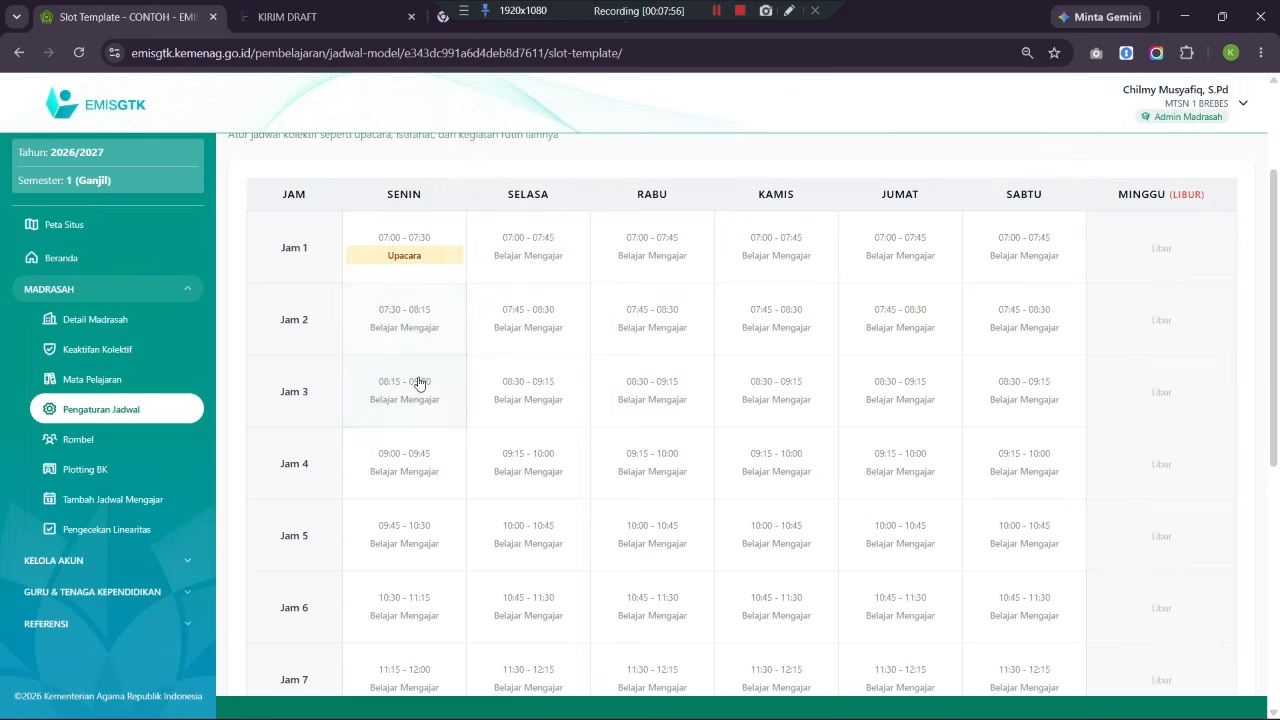
# Change Senin Jam 4 to an Istirahat activity ending at 09.15 and save the slot.
pyautogui.scroll(-1, 404, 443)
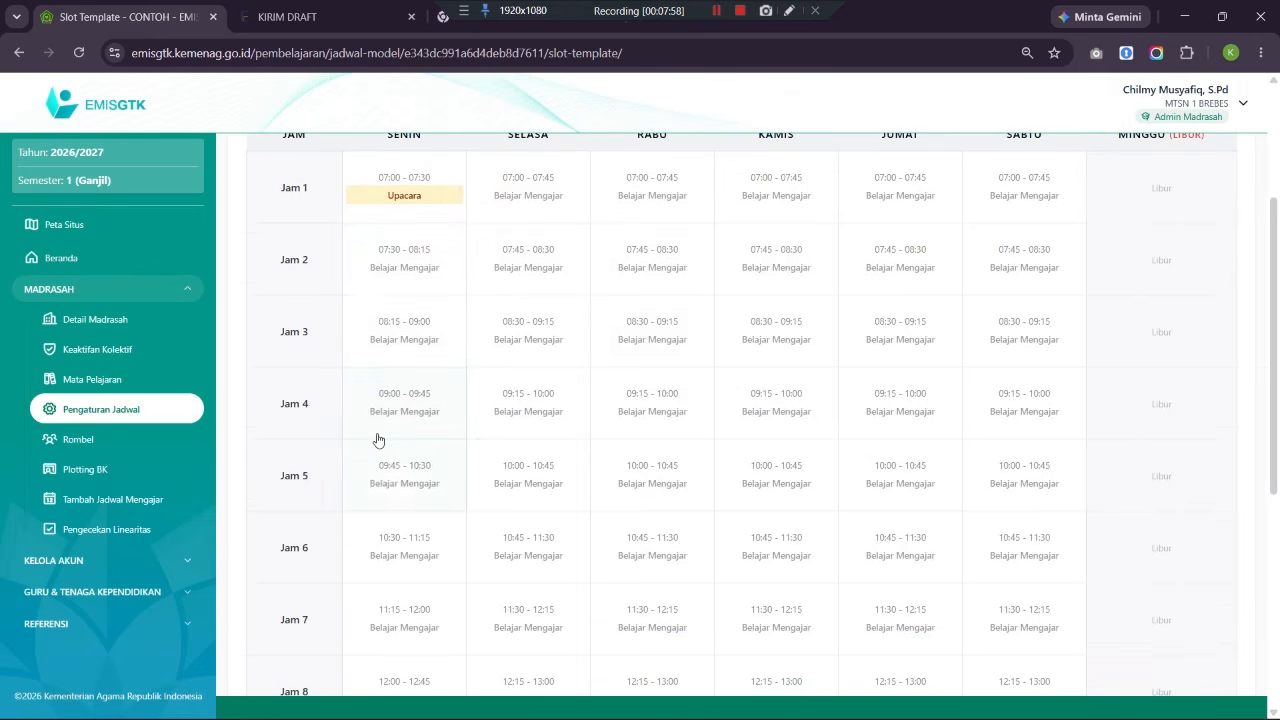
pyautogui.click(404, 407)
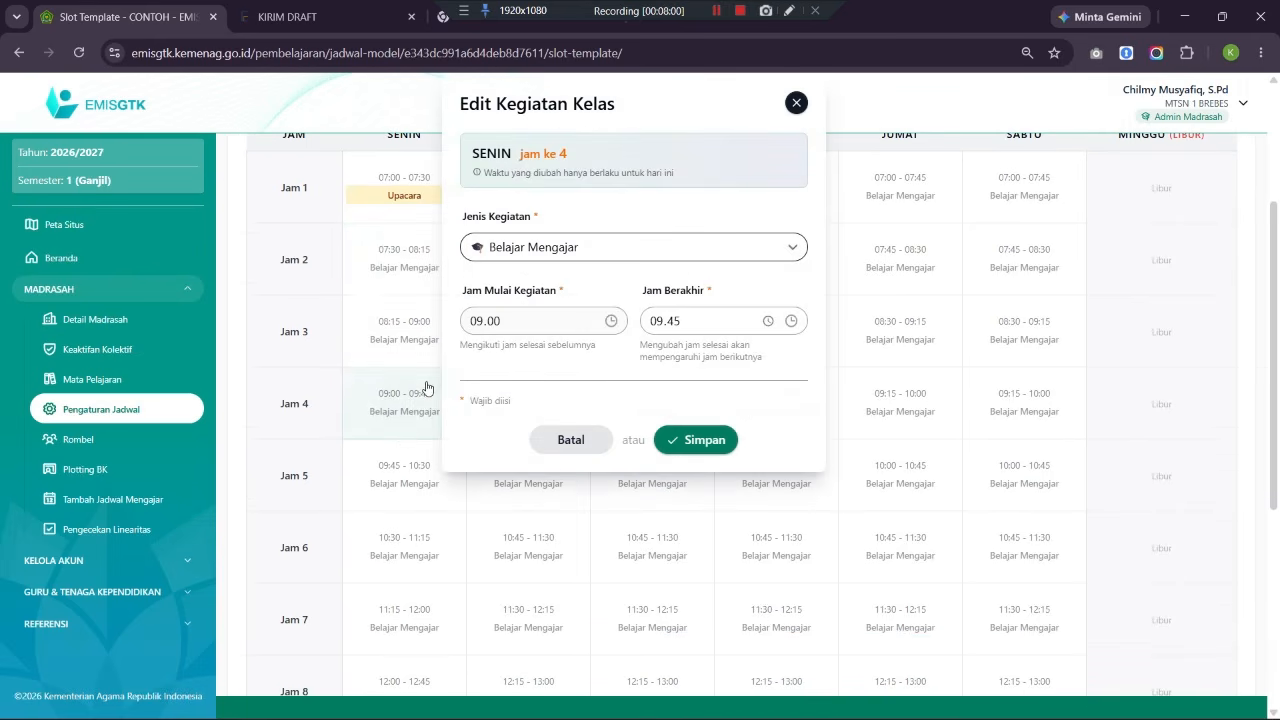
pyautogui.click(533, 250)
pyautogui.click(510, 318)
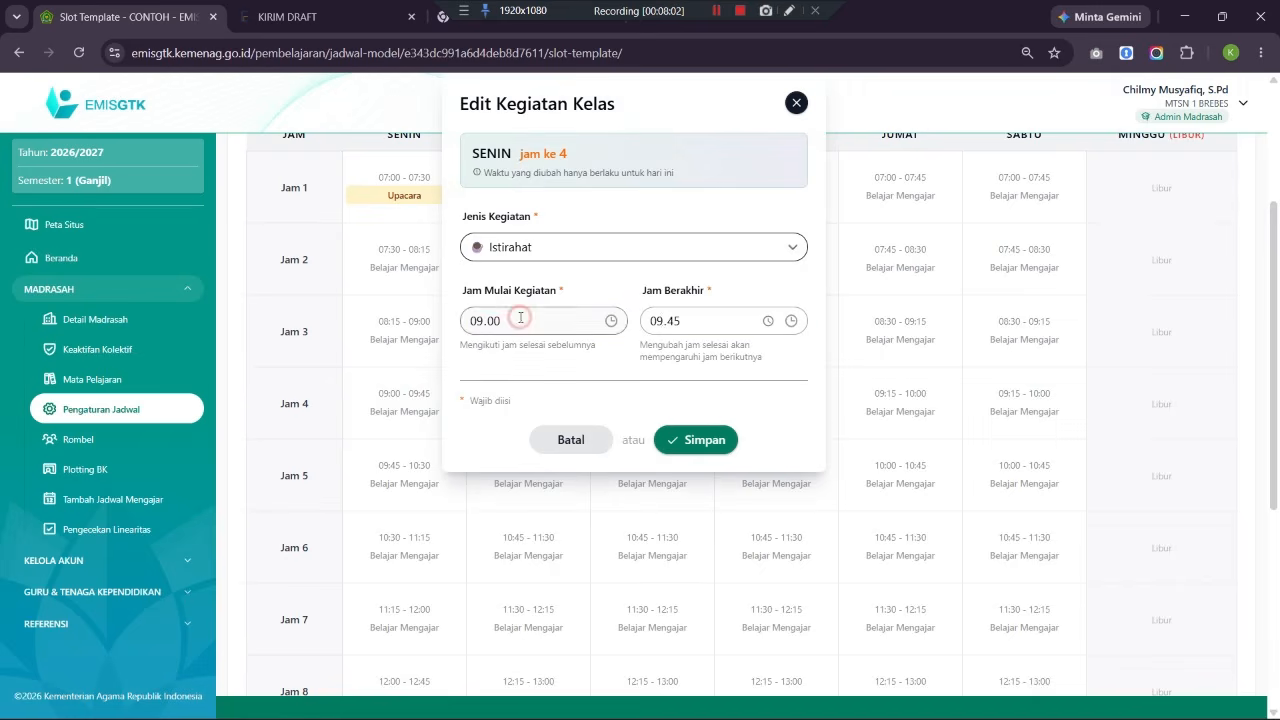
pyautogui.click(693, 321)
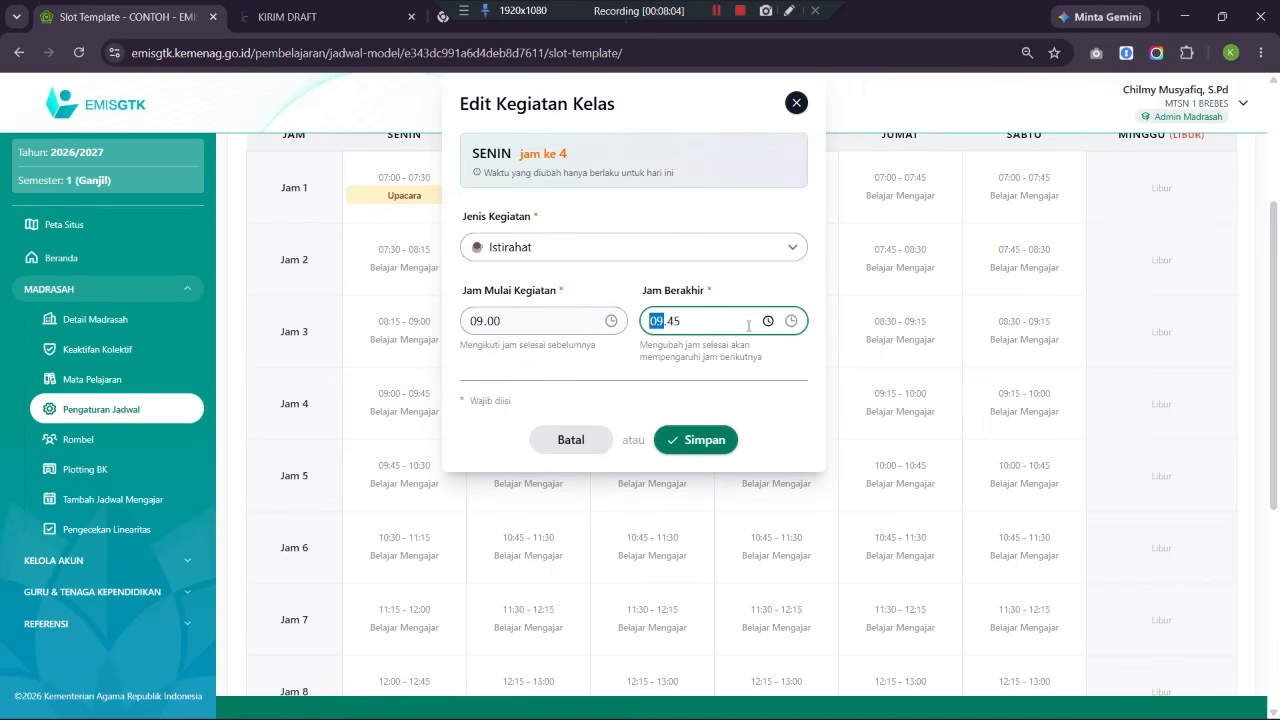
pyautogui.click(767, 321)
pyautogui.scroll(6, 711, 414)
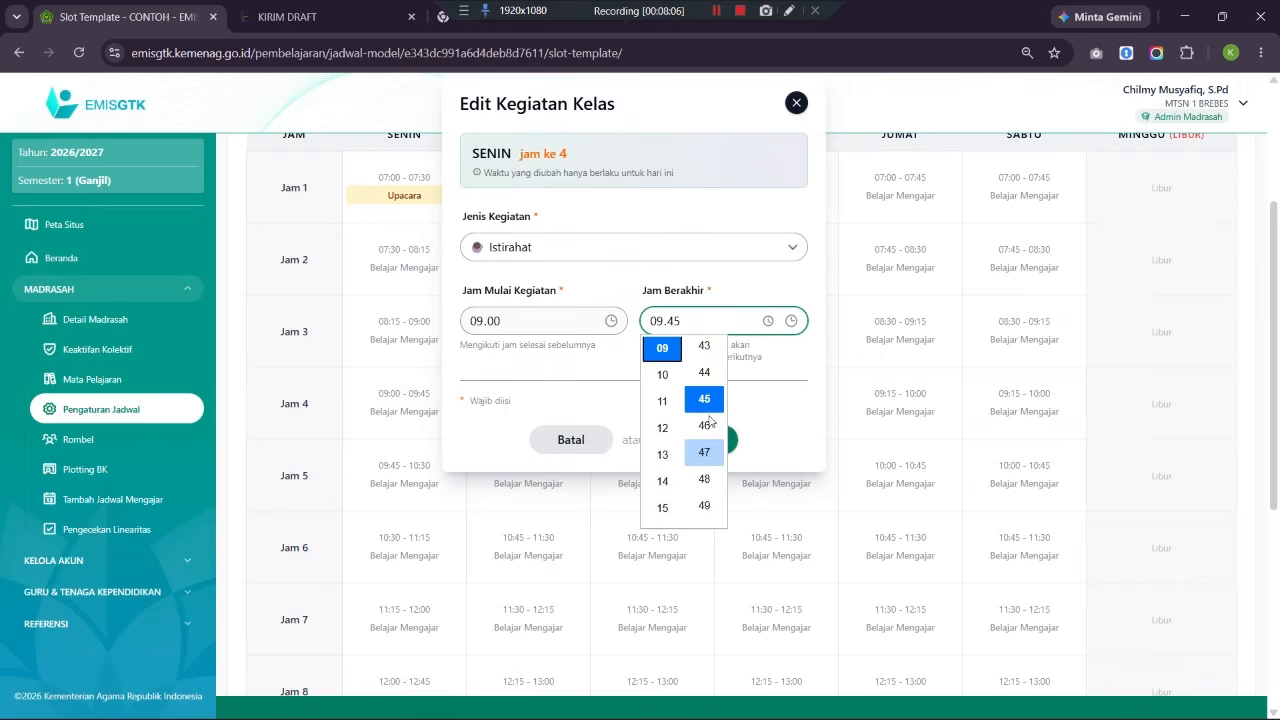
pyautogui.scroll(3, 711, 420)
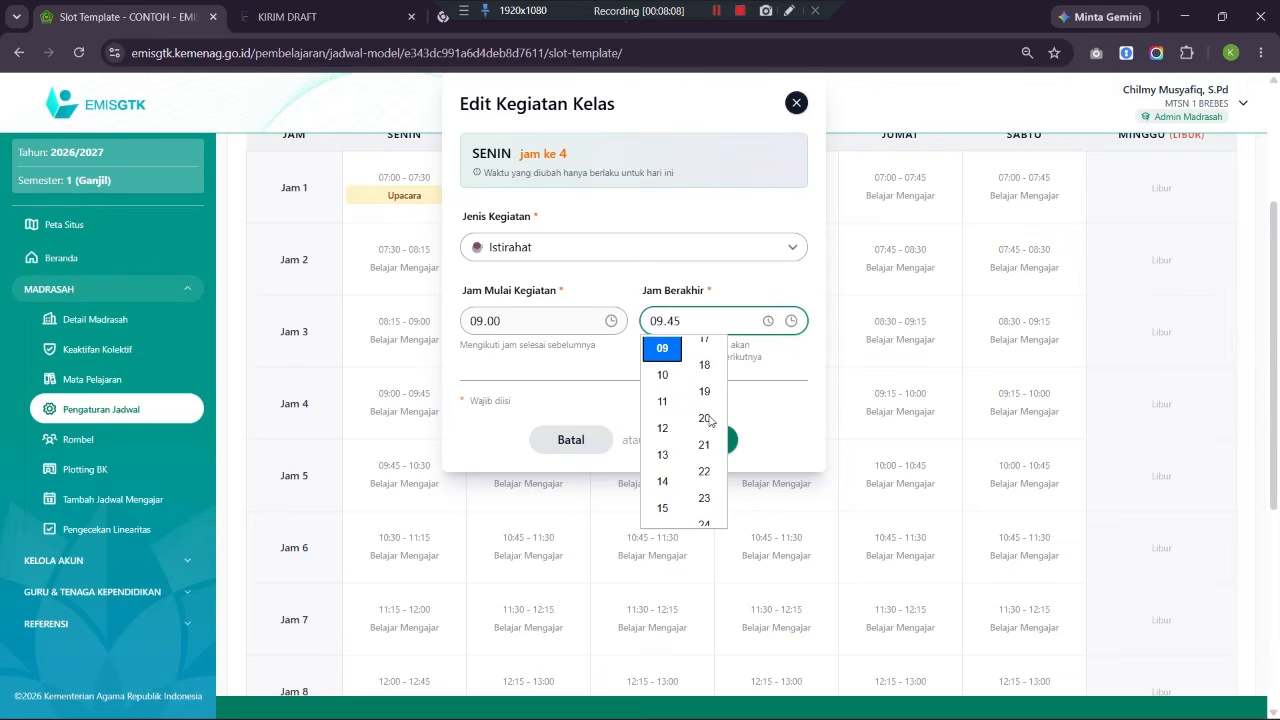
pyautogui.click(711, 404)
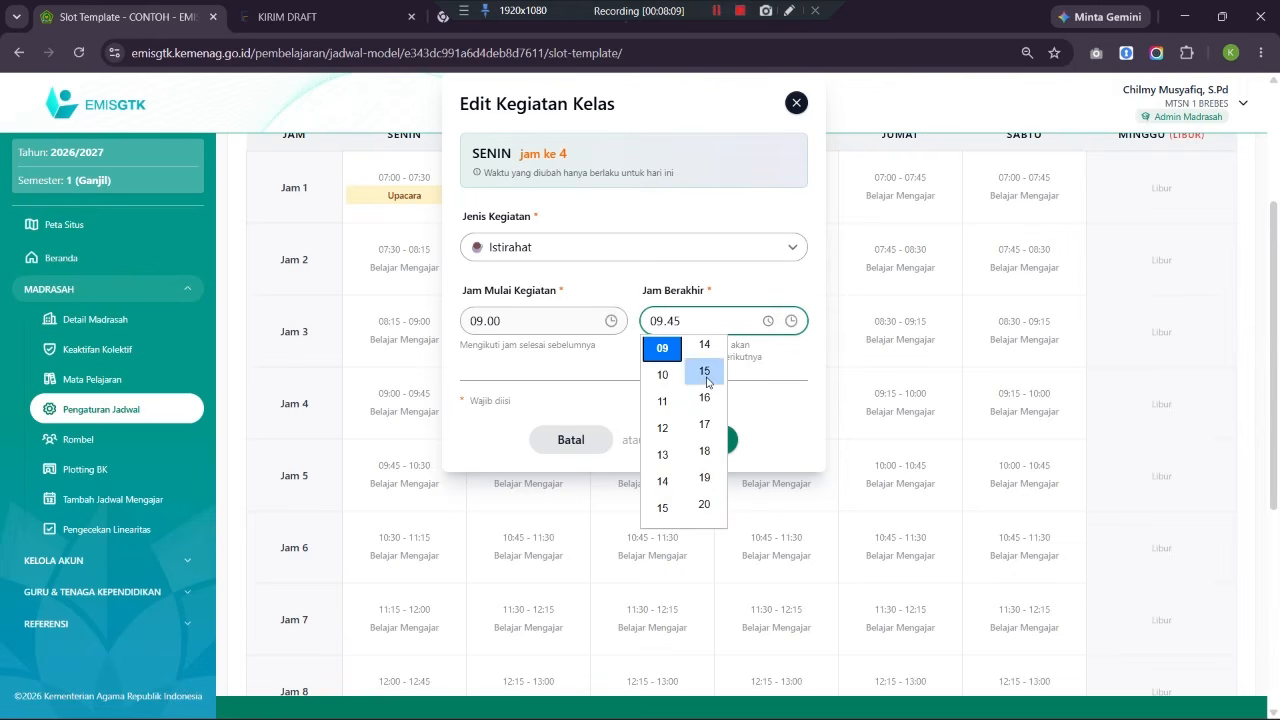
pyautogui.click(740, 430)
pyautogui.click(720, 441)
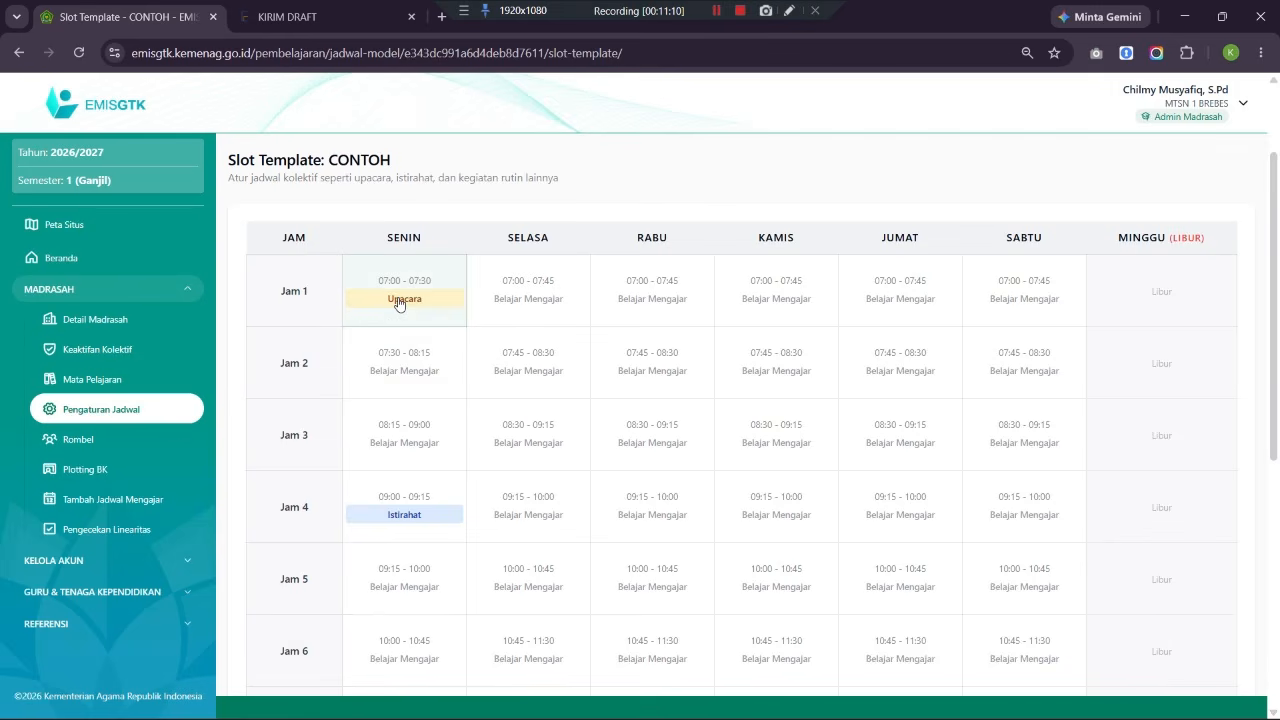
# Change Senin Jam 2 to a Religi activity ending at 07.45 and save the slot.
pyautogui.click(397, 354)
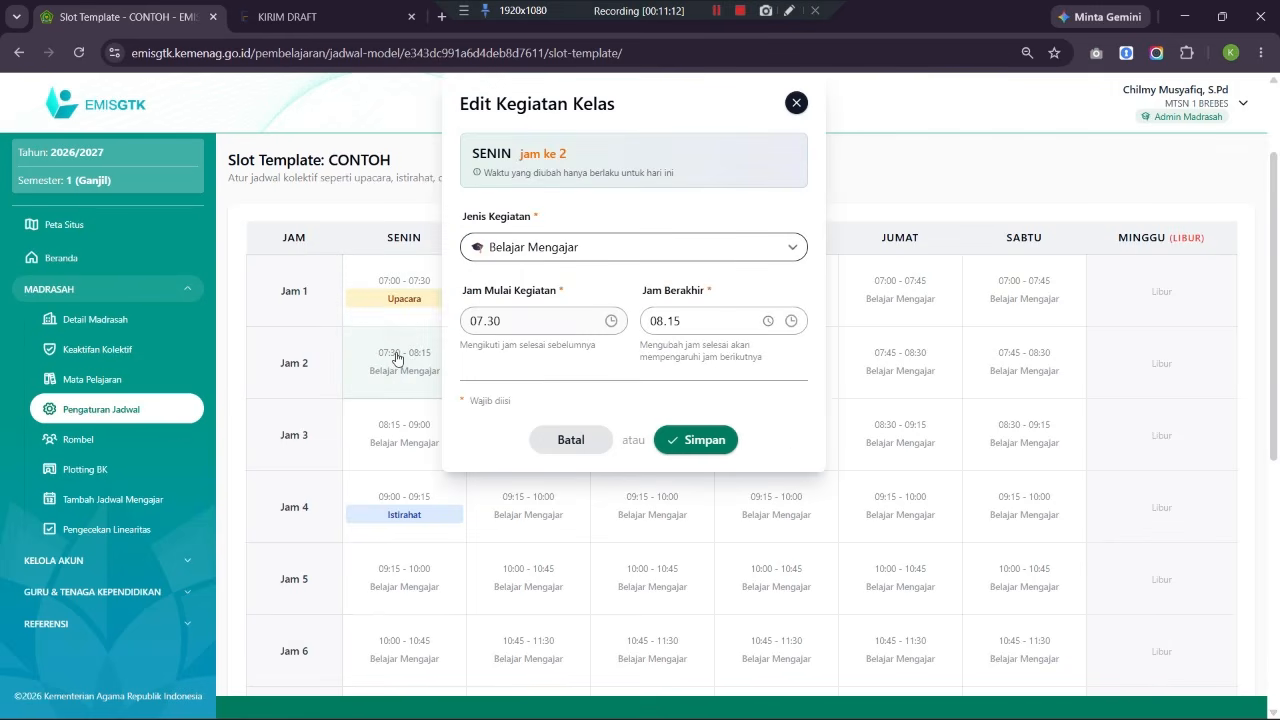
pyautogui.click(495, 252)
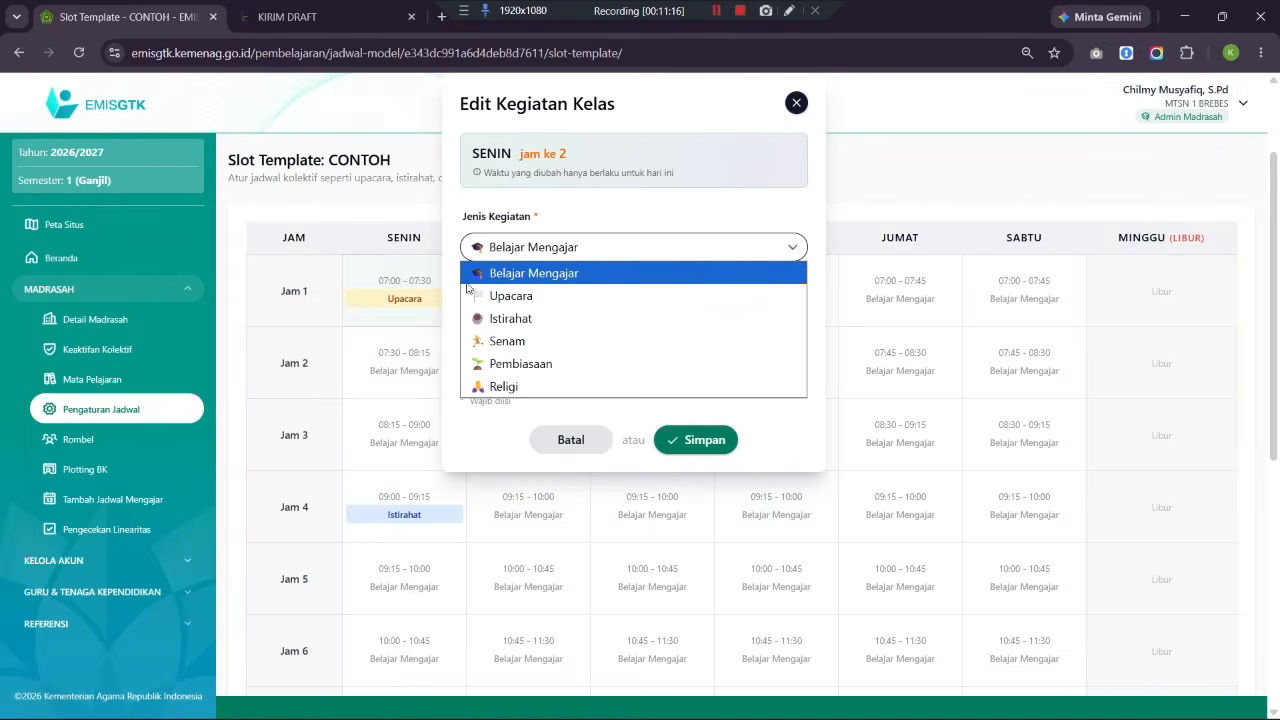
pyautogui.click(503, 387)
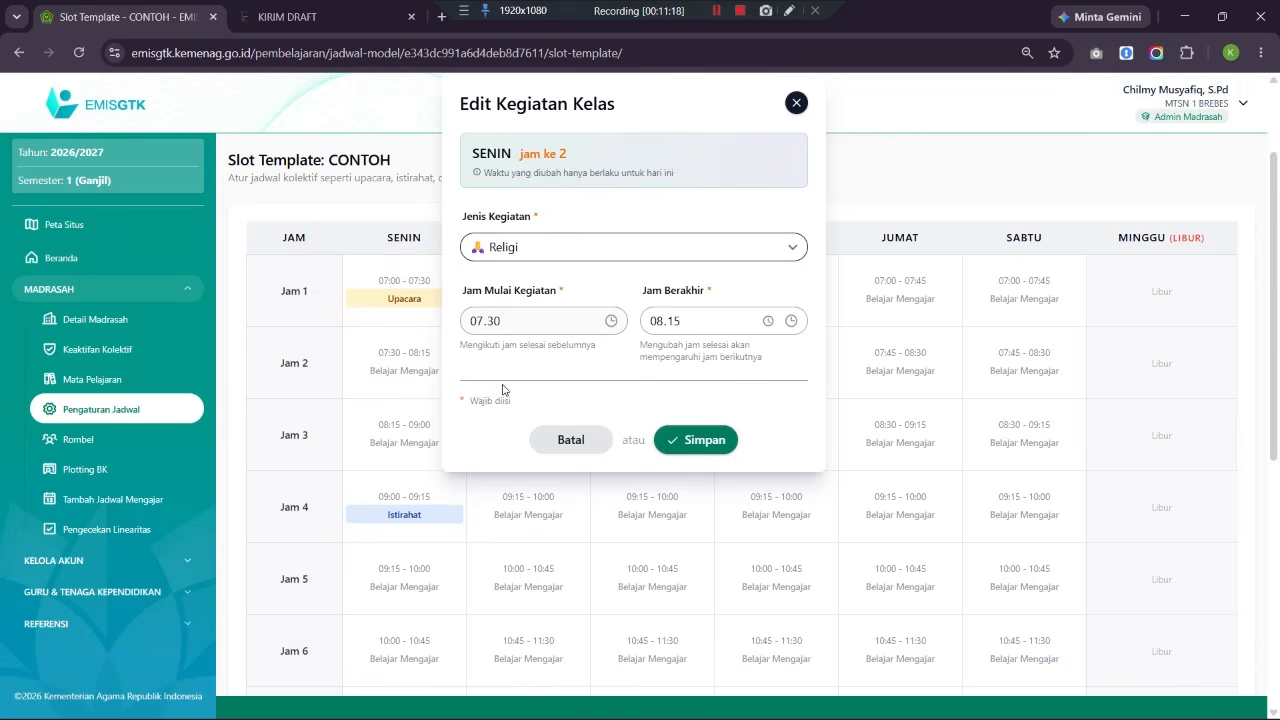
pyautogui.click(767, 320)
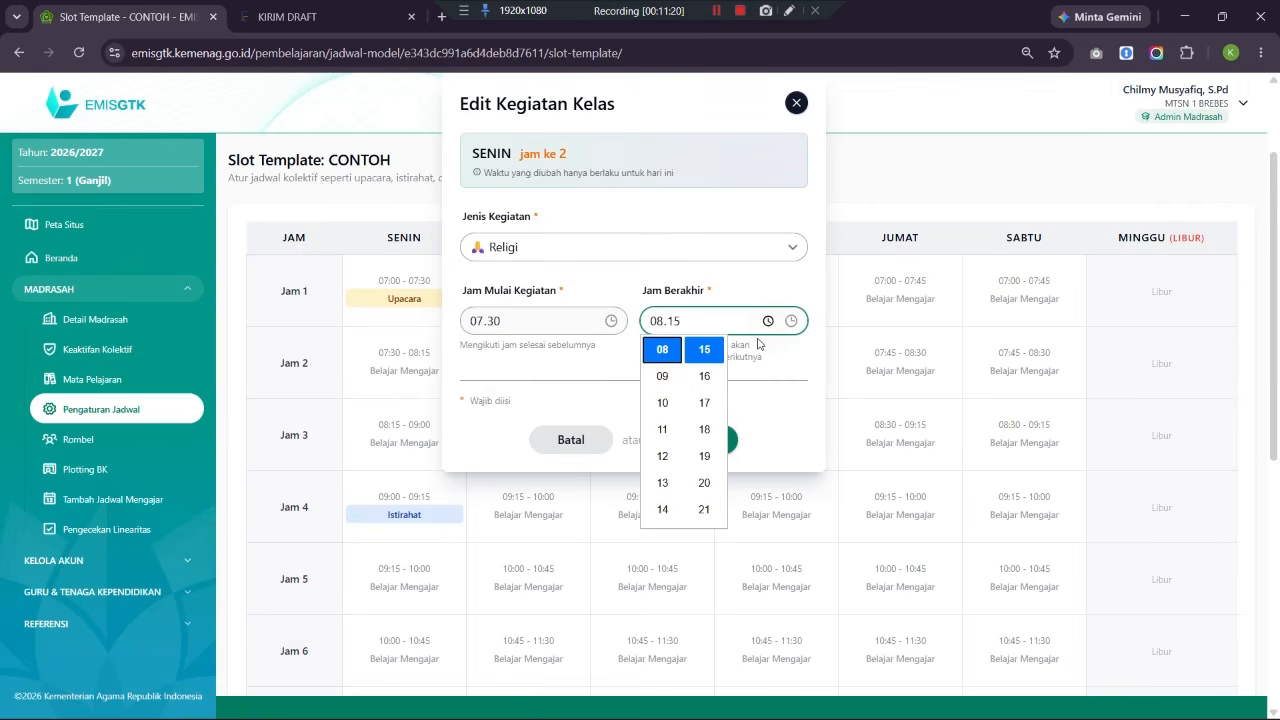
pyautogui.scroll(2, 666, 432)
pyautogui.click(662, 401)
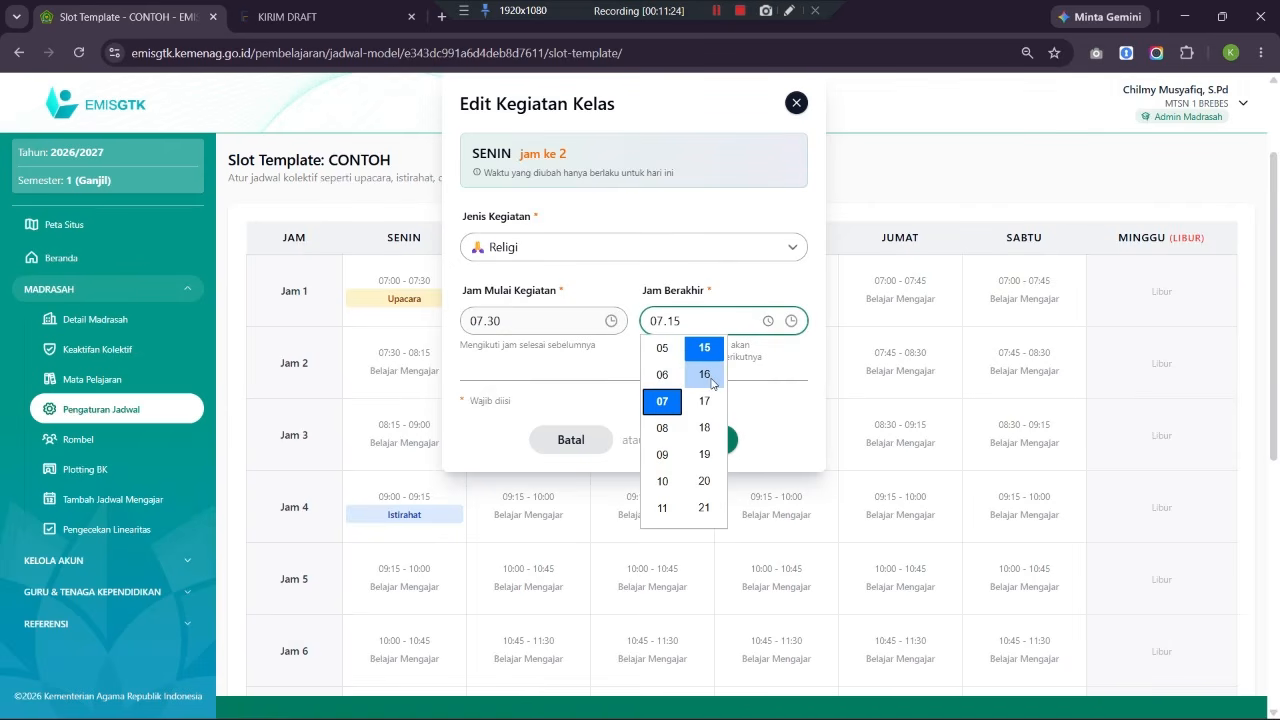
pyautogui.scroll(-5, 712, 383)
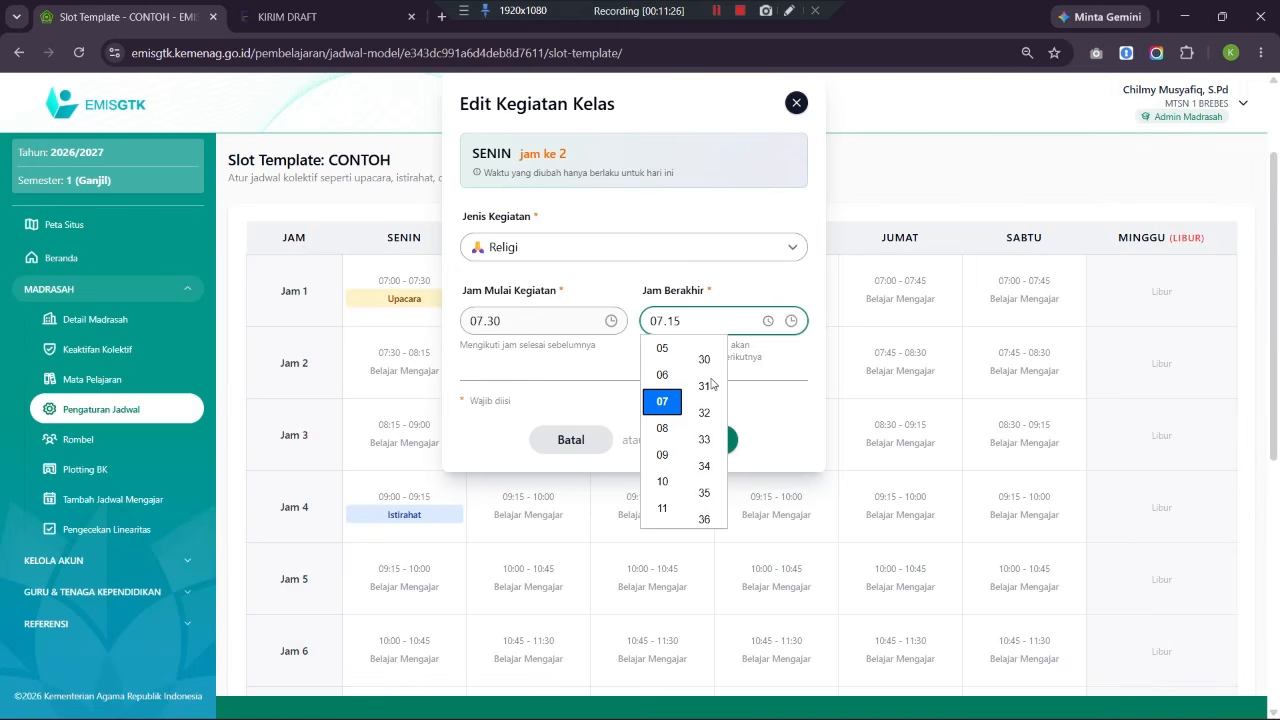
pyautogui.scroll(-2, 712, 390)
pyautogui.click(704, 417)
pyautogui.click(741, 405)
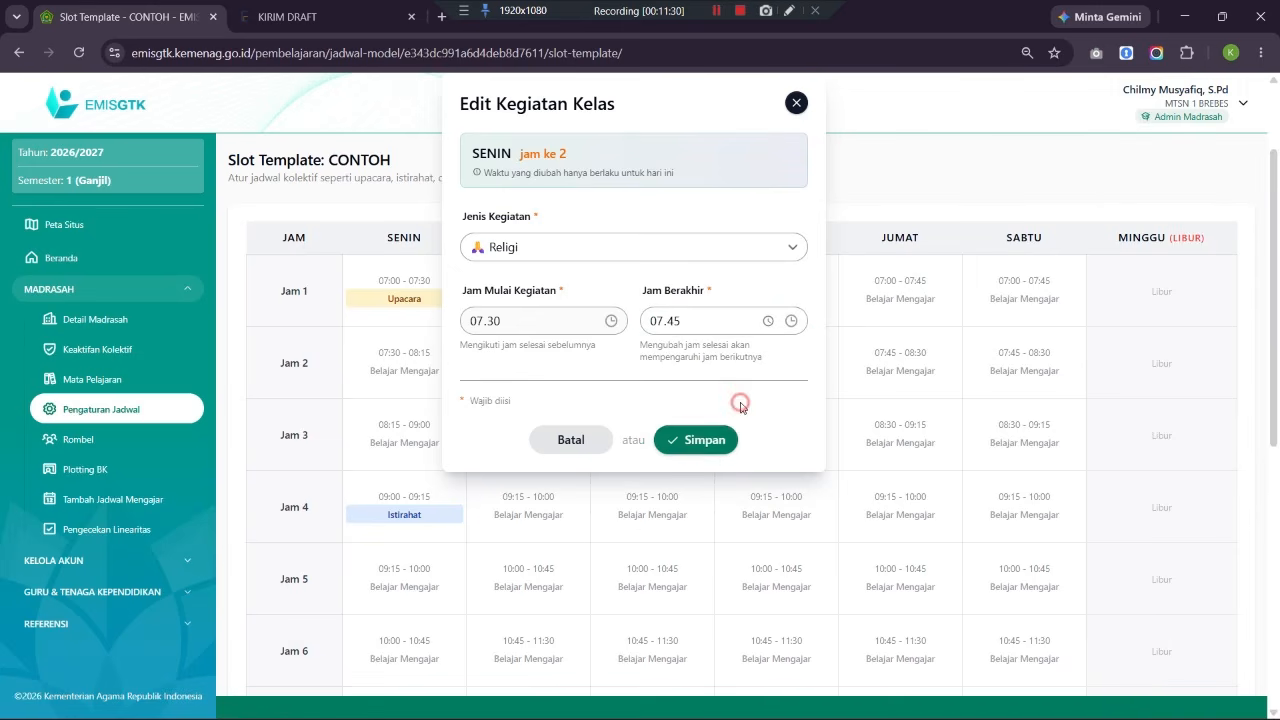
pyautogui.click(692, 442)
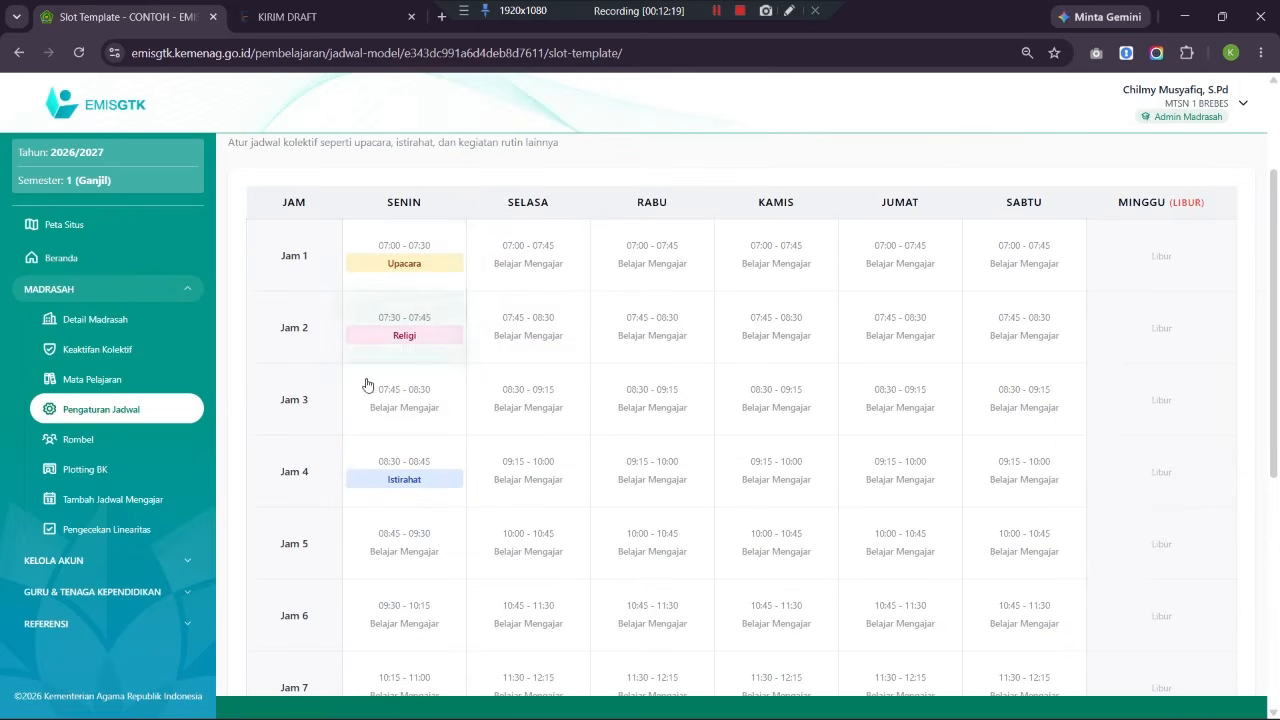
# Leave the slot template despite unsaved changes and open the Tambah Jadwal form for the first teacher in Jadwal Mengajar.
pyautogui.click(128, 500)
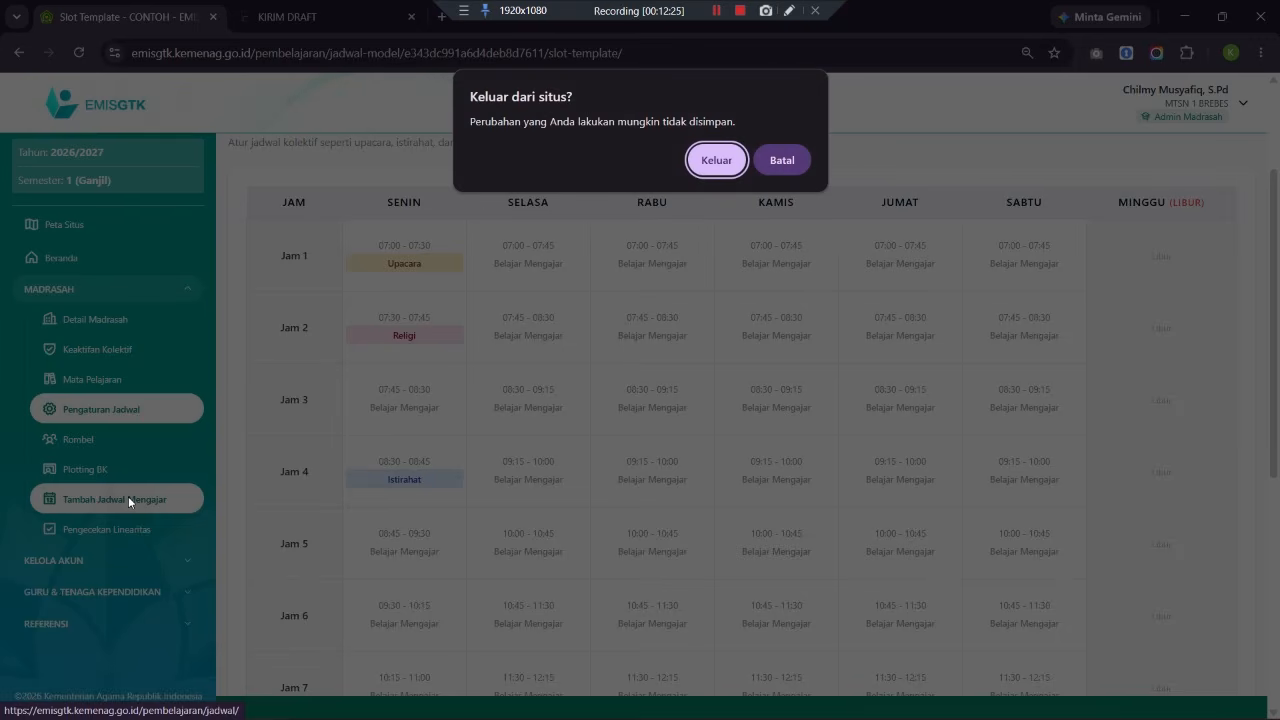
pyautogui.click(716, 160)
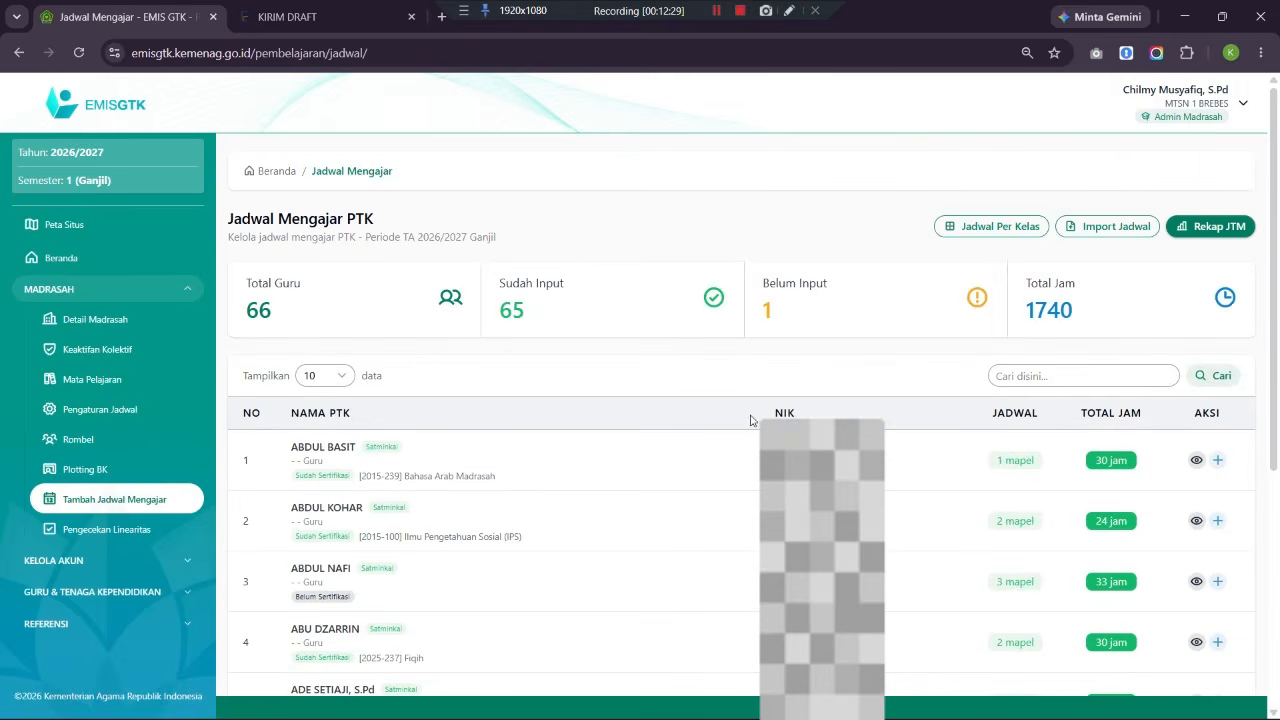
pyautogui.click(1219, 462)
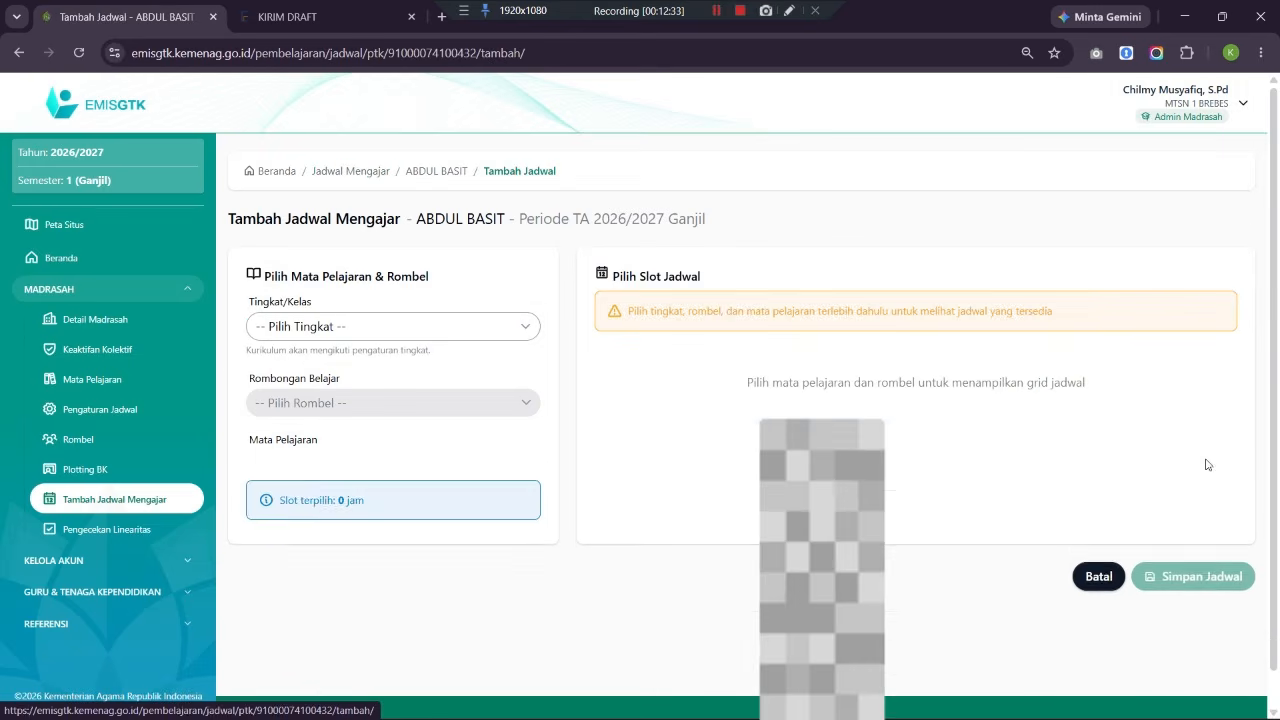
# Display the slot grid for Kelas 7, rombel 7 A - Umum, with the subject Akidah Akhlaq.
pyautogui.click(468, 321)
pyautogui.click(390, 377)
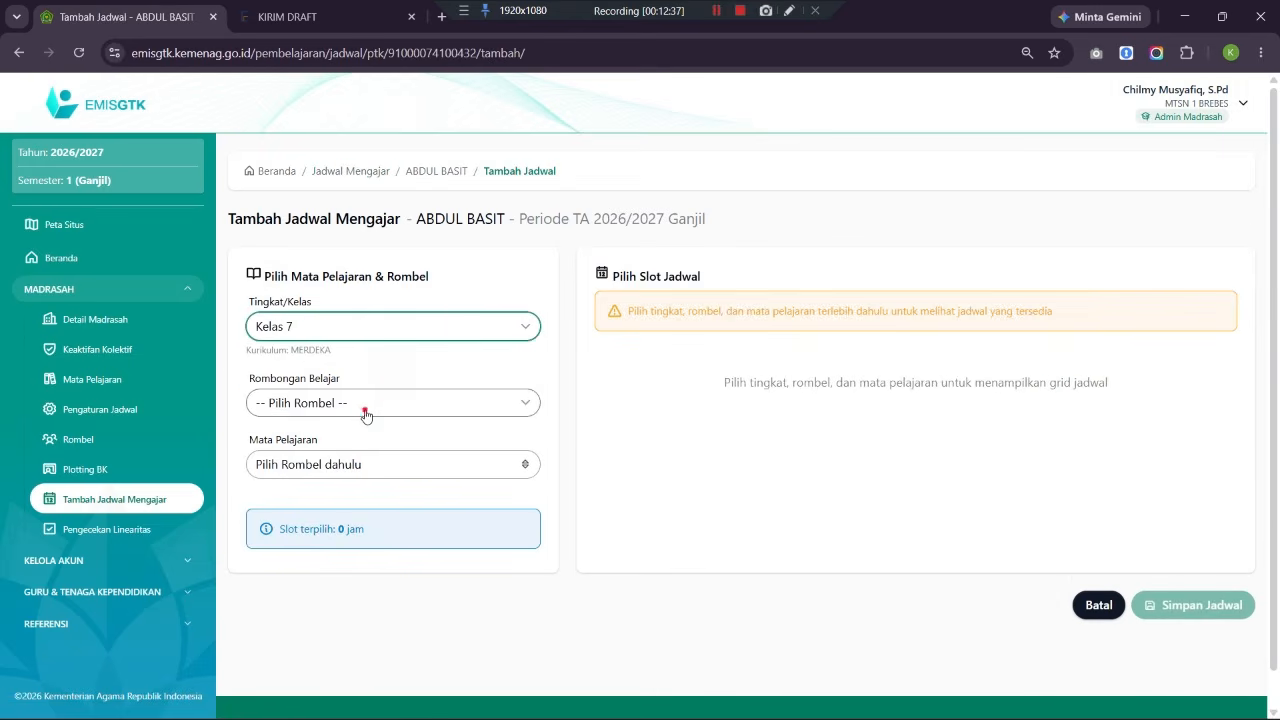
pyautogui.click(363, 405)
pyautogui.click(349, 449)
pyautogui.click(347, 464)
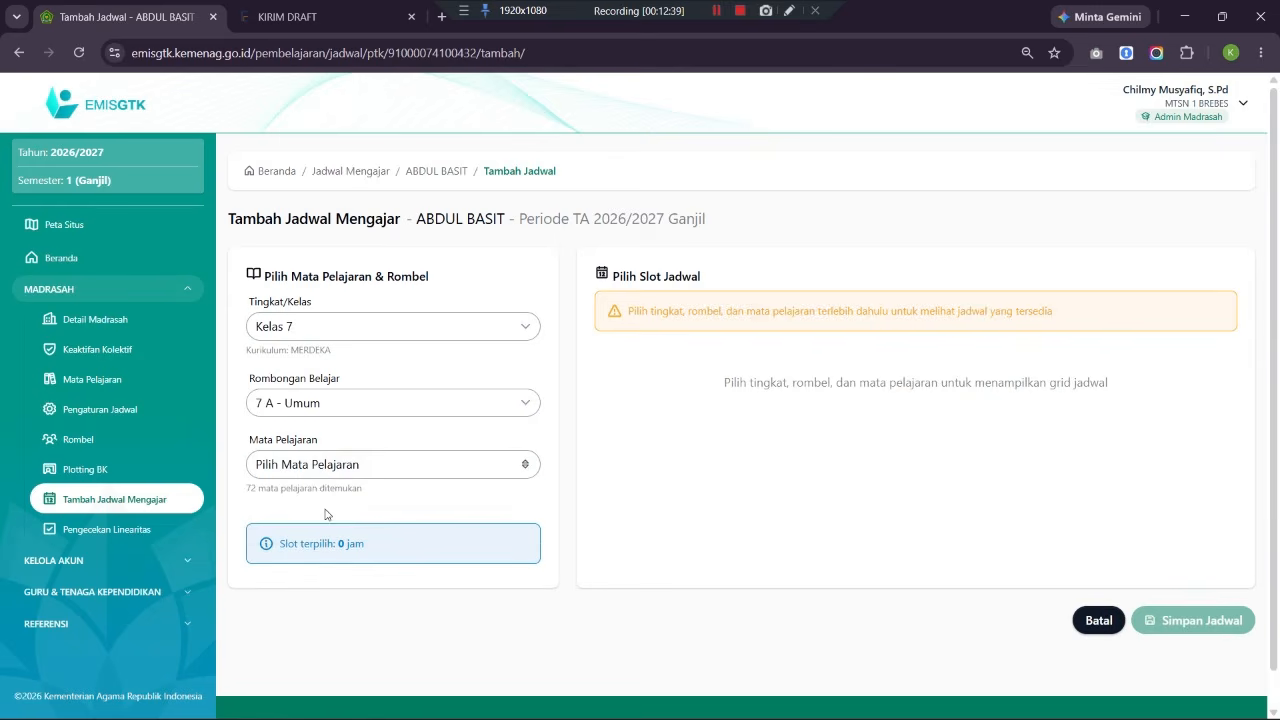
pyautogui.click(317, 474)
pyautogui.click(300, 533)
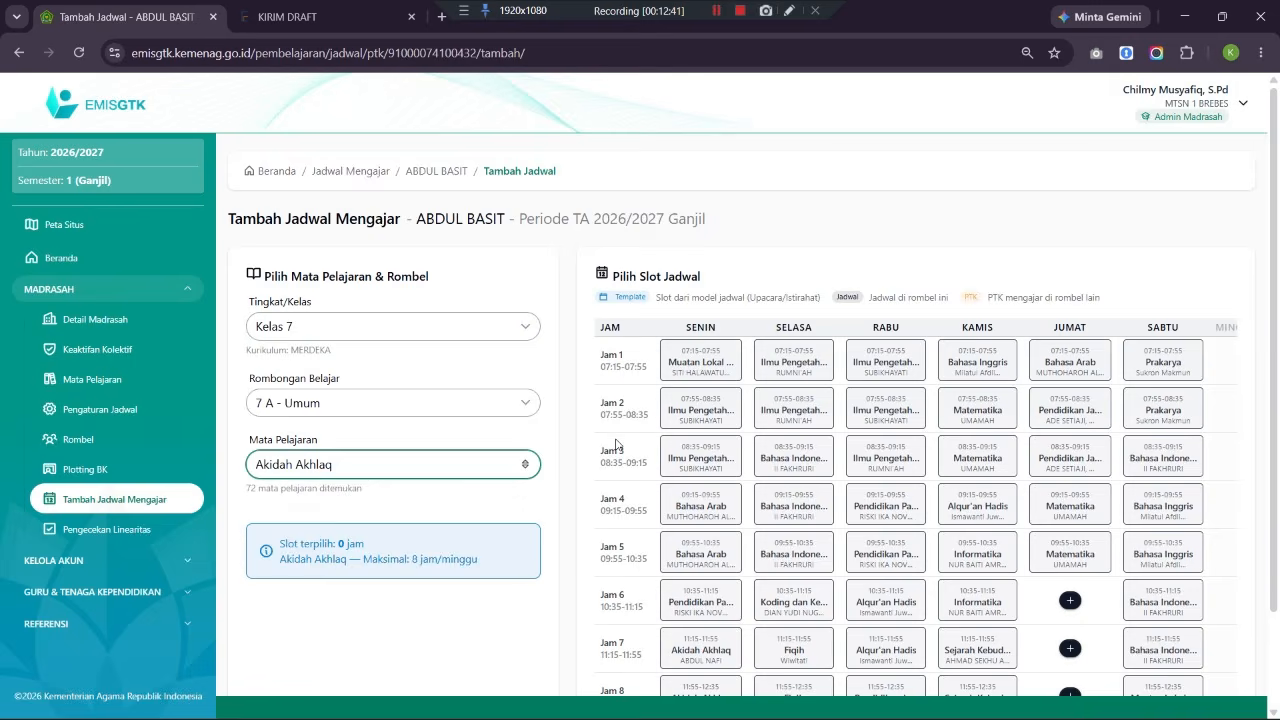
# Examine the Senin lesson slots in the 7 A - Umum schedule grid, then return to Pengaturan Jadwal.
pyautogui.scroll(-1, 800, 462)
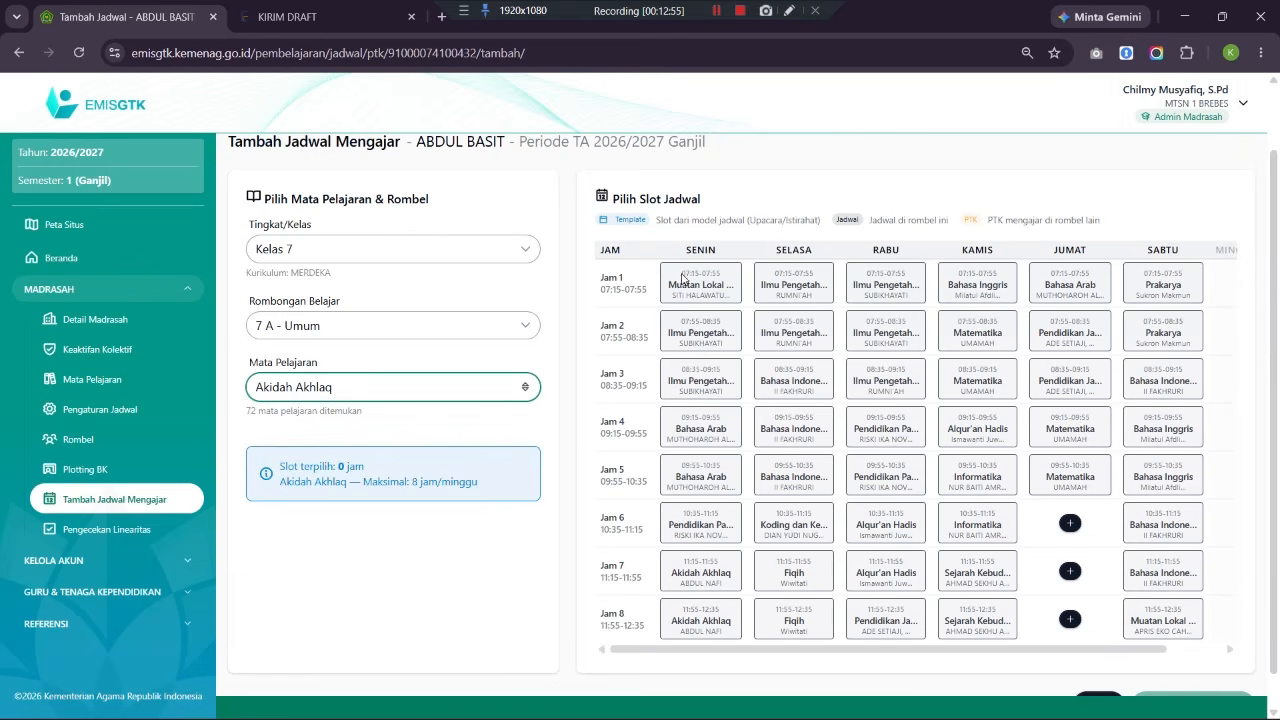
pyautogui.moveTo(667, 273); pyautogui.dragTo(728, 292)
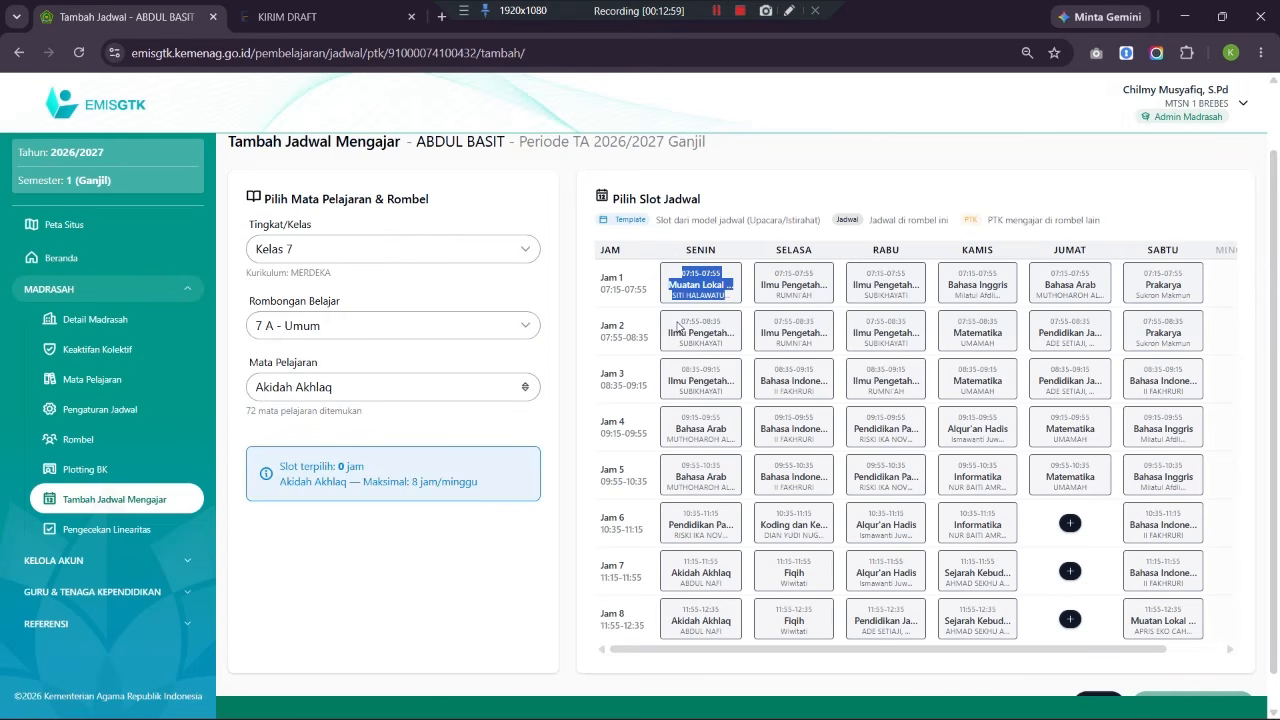
pyautogui.click(678, 325)
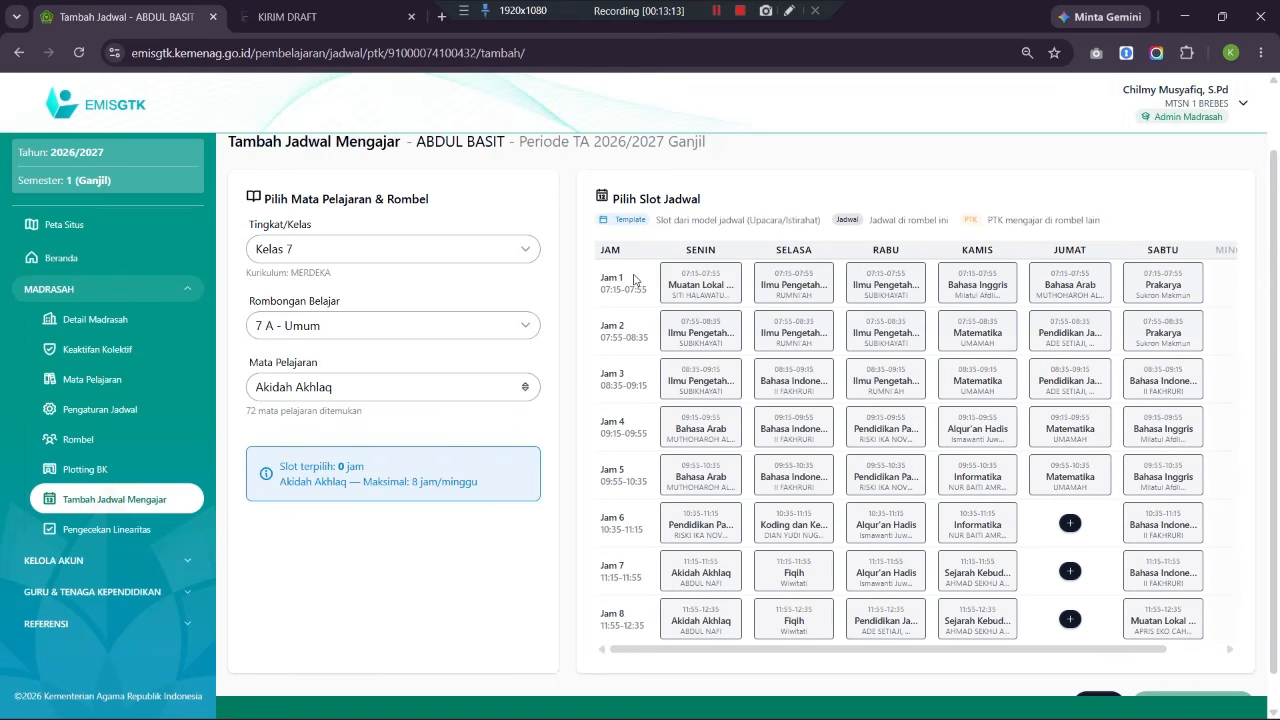
pyautogui.click(141, 410)
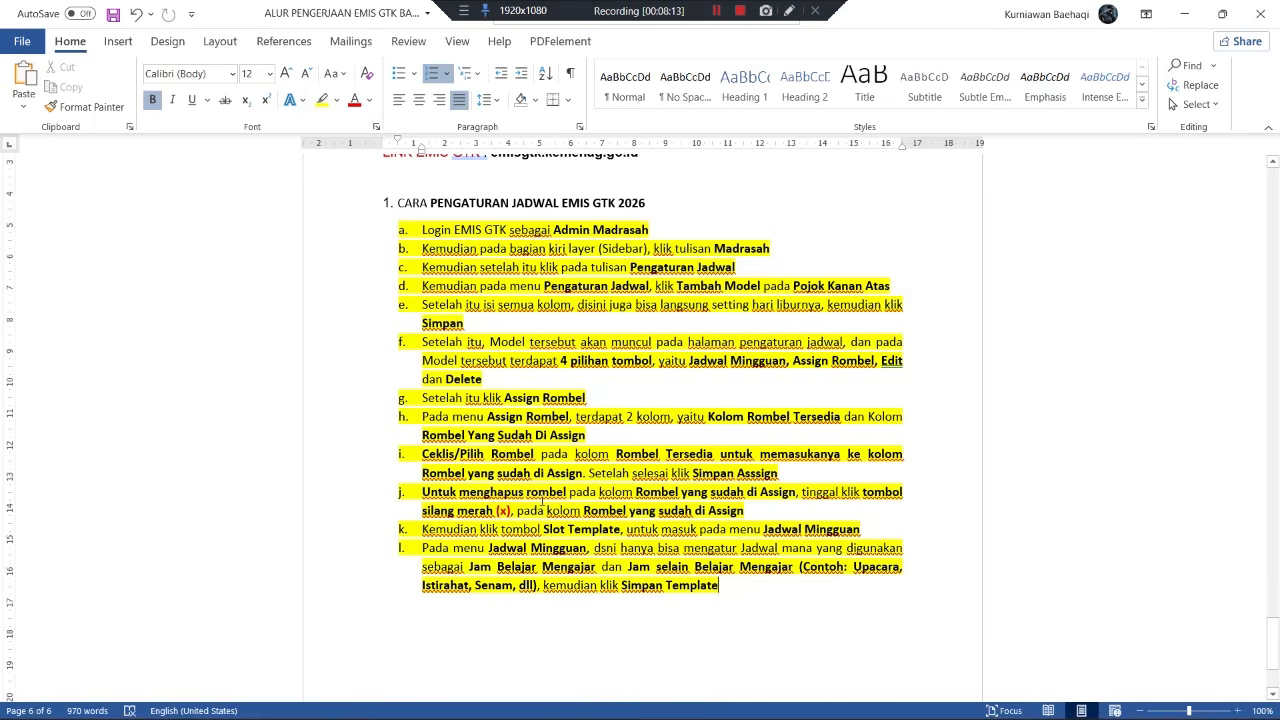
# Switch to the Word guide and review the steps for Pengaturan Jadwal EMIS GTK 2026.
pyautogui.scroll(3, 541, 500)
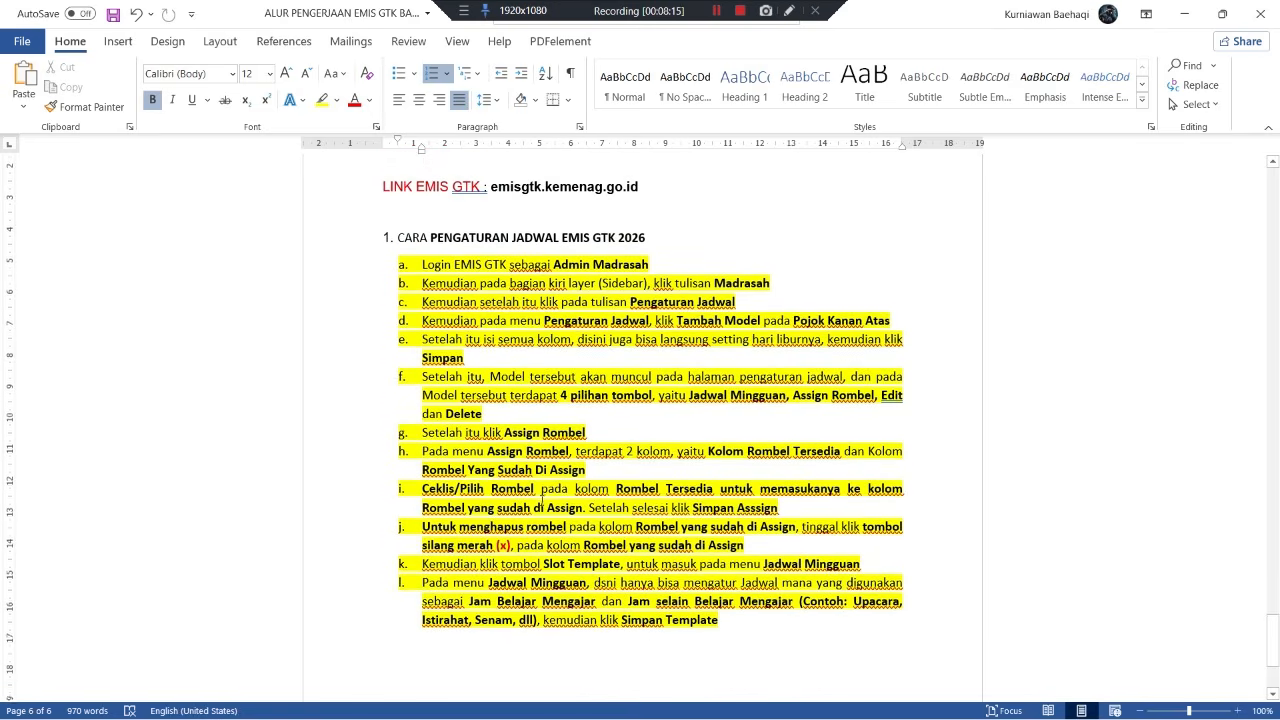
pyautogui.scroll(-1, 541, 497)
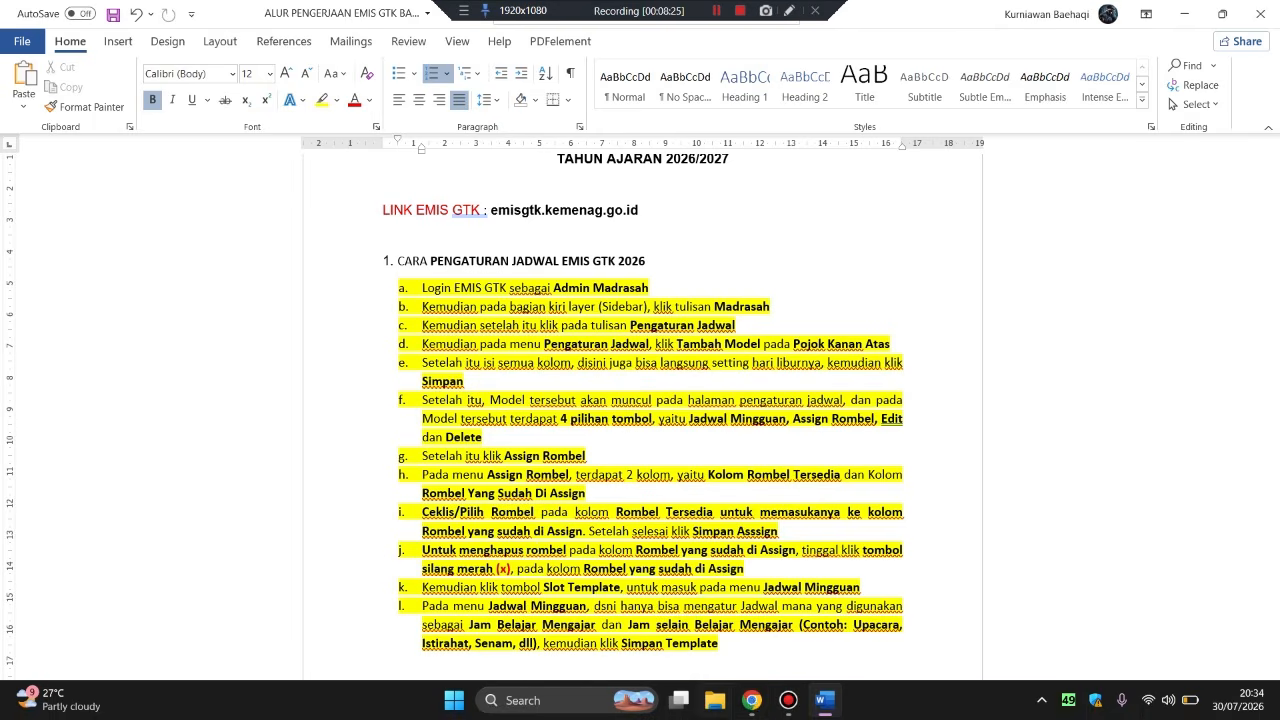
pyautogui.moveTo(752, 703)
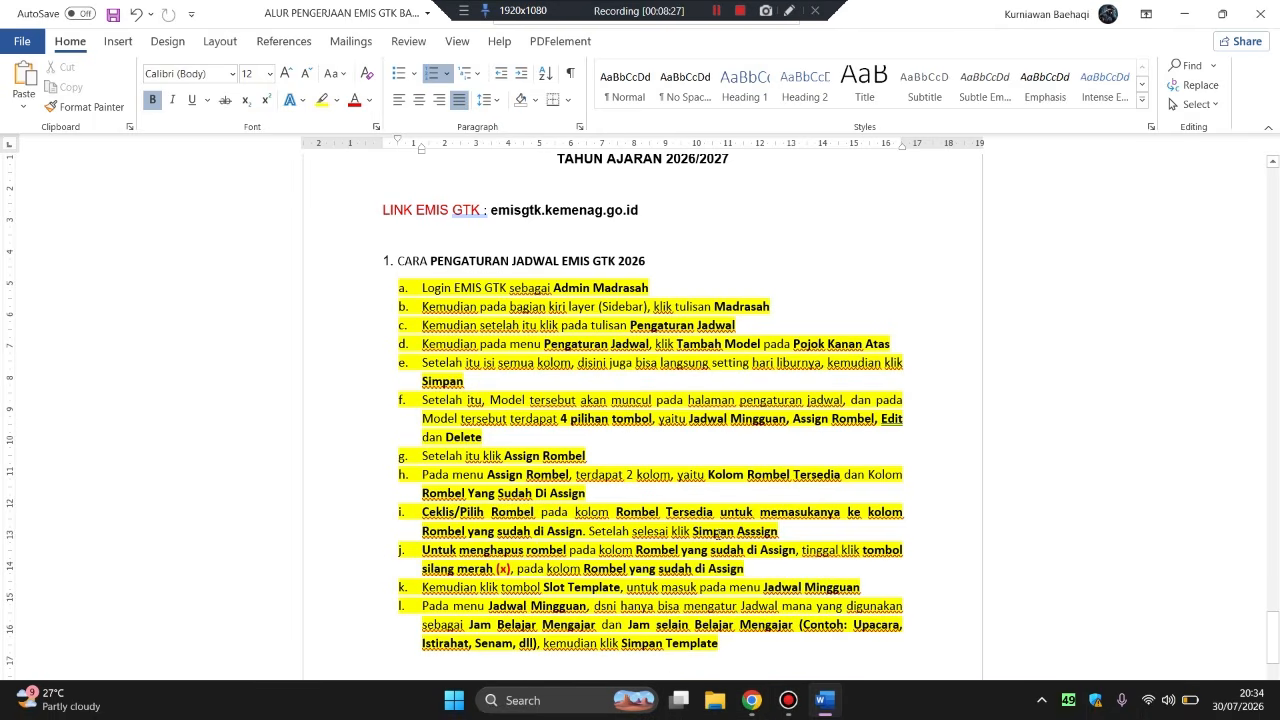